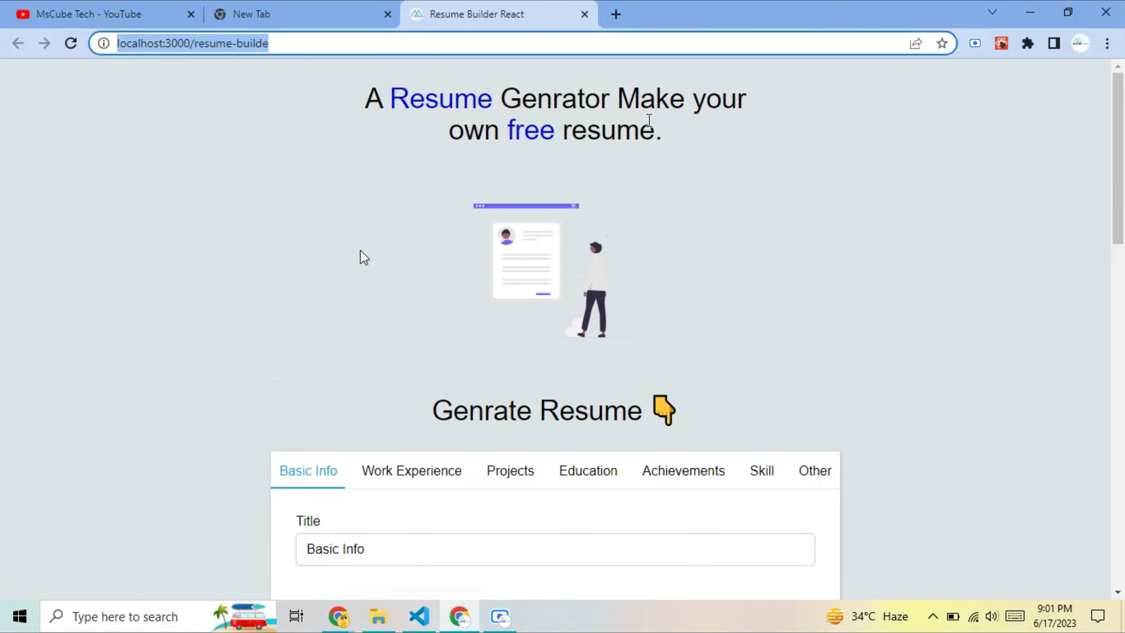
Step: Look over the Basic Info form and dismiss the saved e-mail suggestion in the Email field
left_click_drag(664, 133, 373, 105)
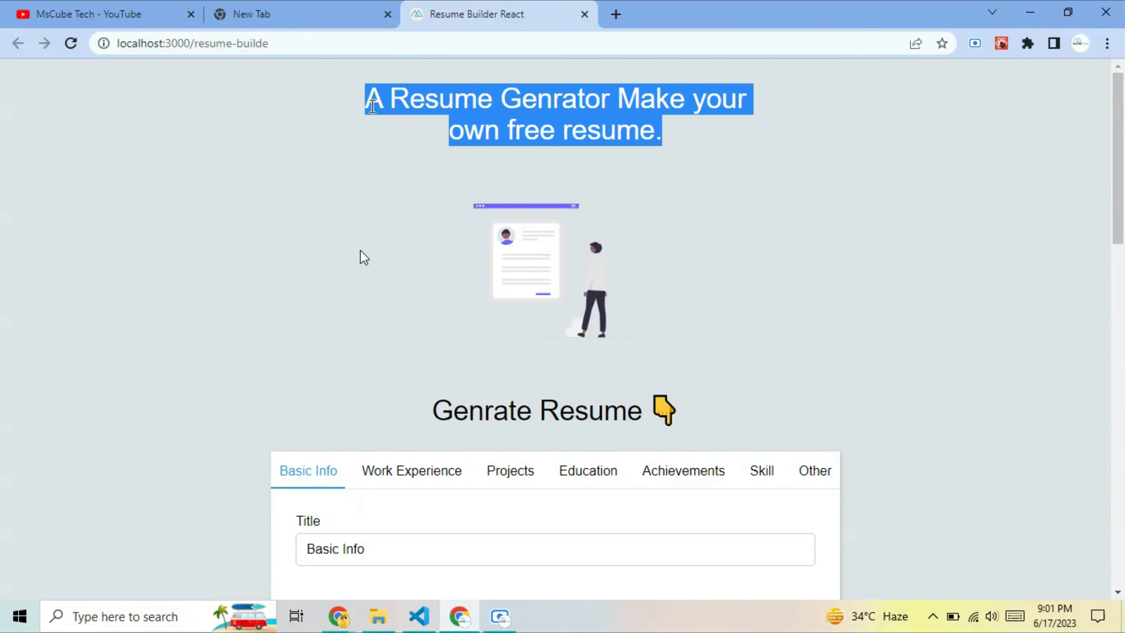
left_click(429, 178)
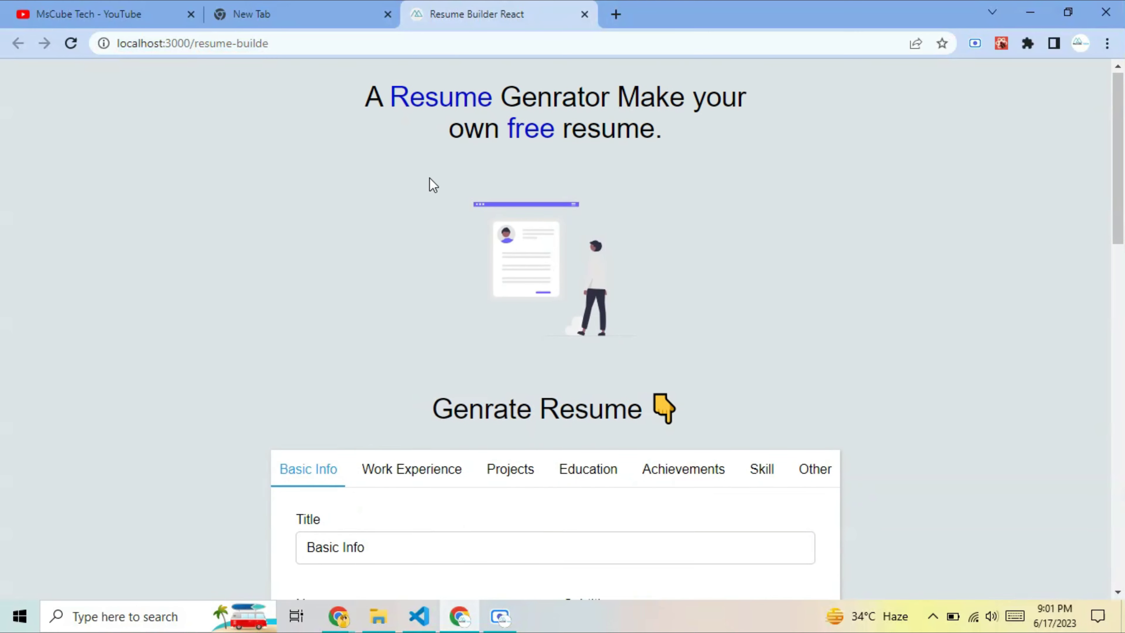
scroll(429, 178, "down", 2)
scroll(430, 178, "down", 2)
scroll(429, 178, "down", 2)
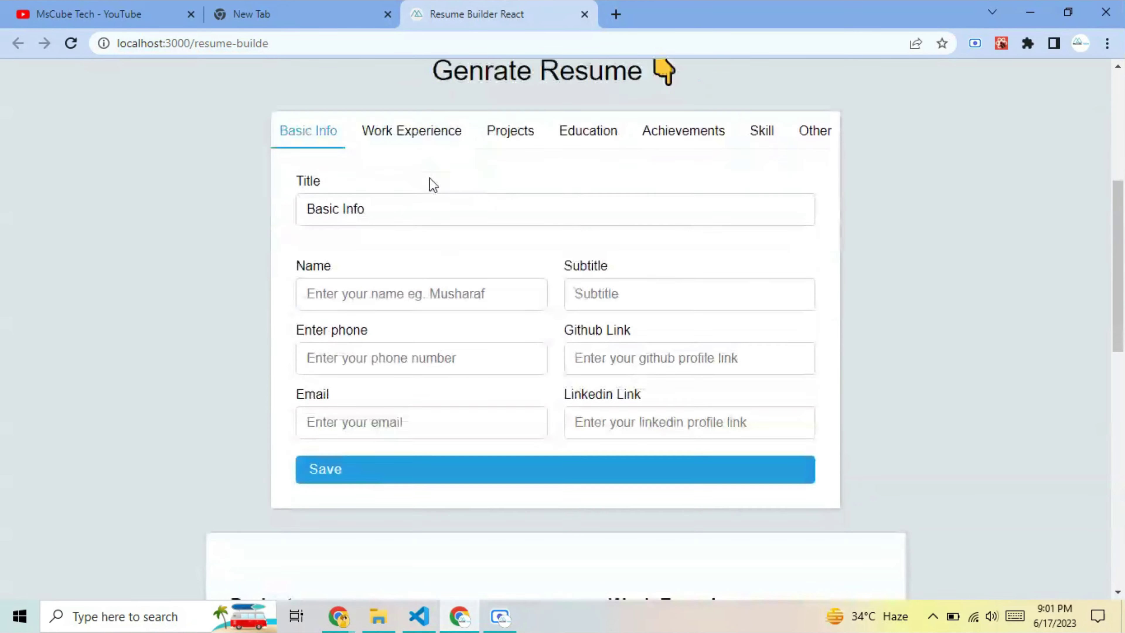
scroll(429, 177, "down", 5)
scroll(429, 178, "up", 1)
right_click(430, 178)
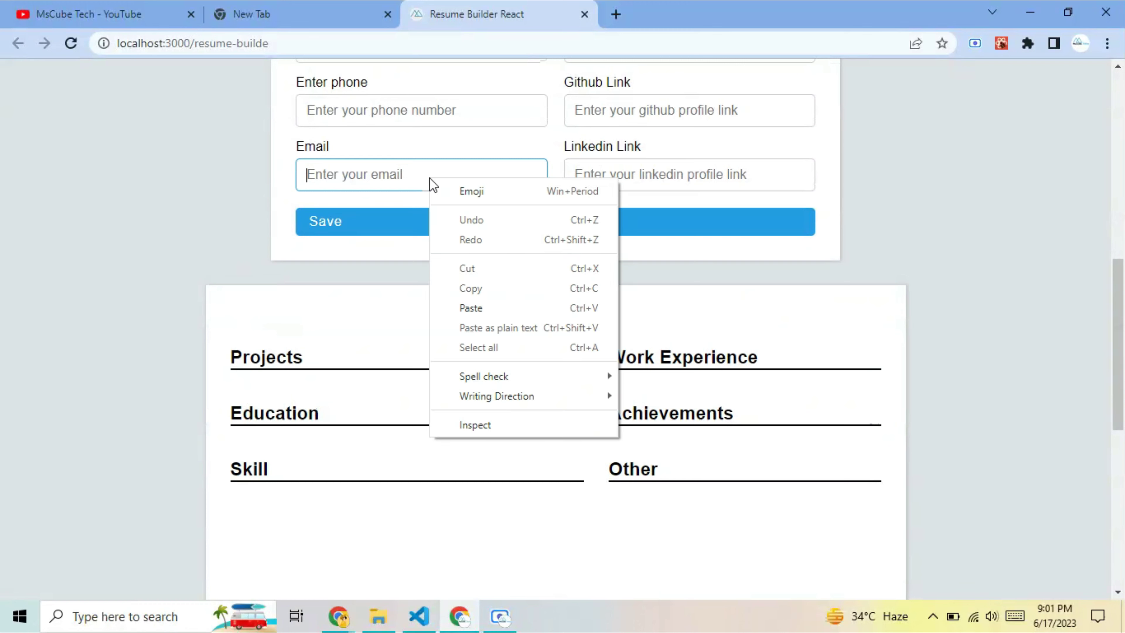
left_click(429, 178)
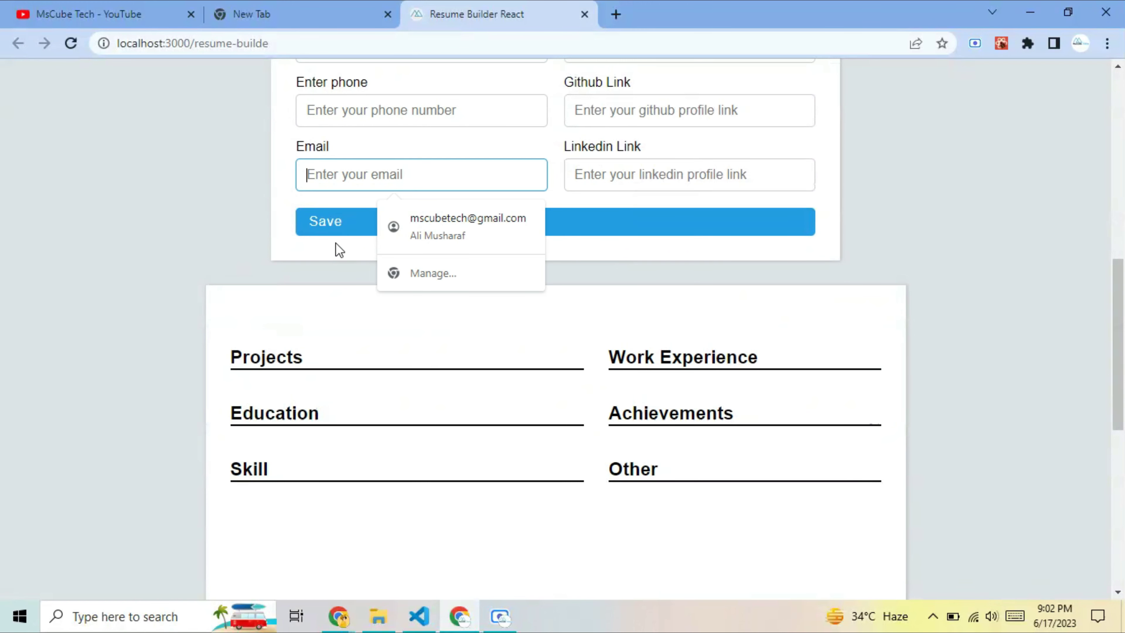
left_click(179, 256)
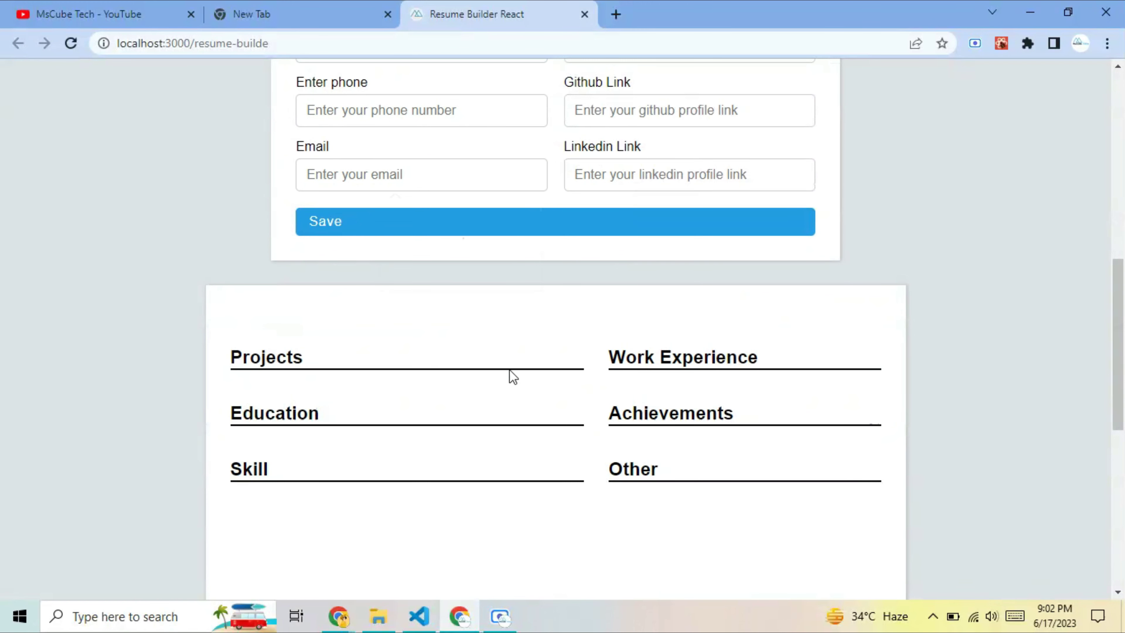
scroll(509, 370, "down", 1)
scroll(510, 370, "down", 4)
scroll(510, 374, "down", 2)
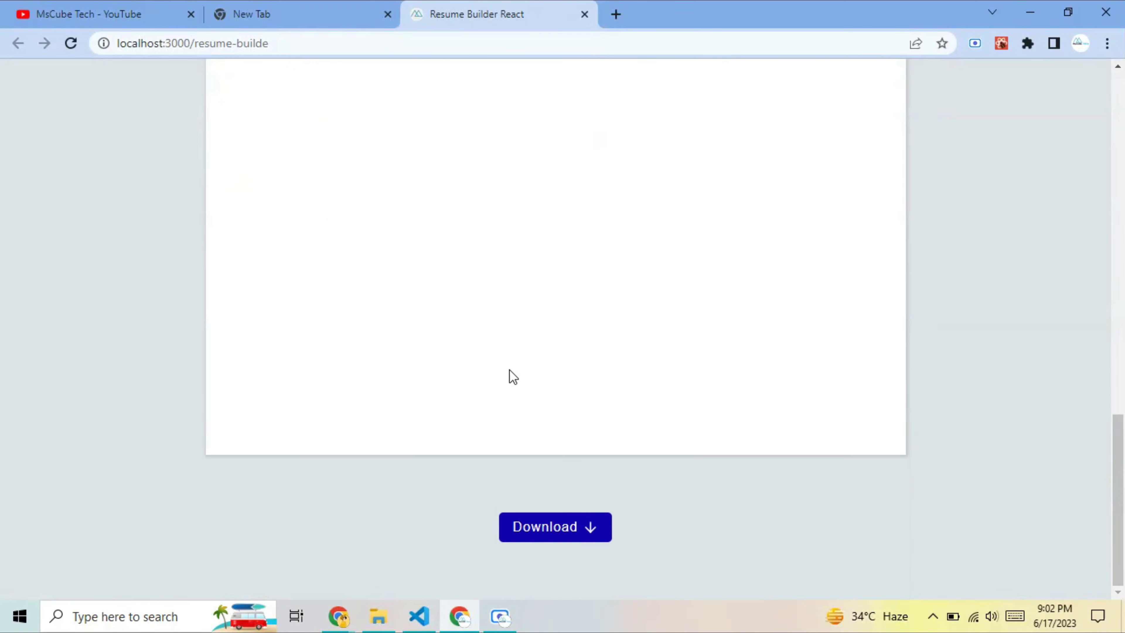
scroll(510, 374, "up", 5)
scroll(510, 374, "up", 8)
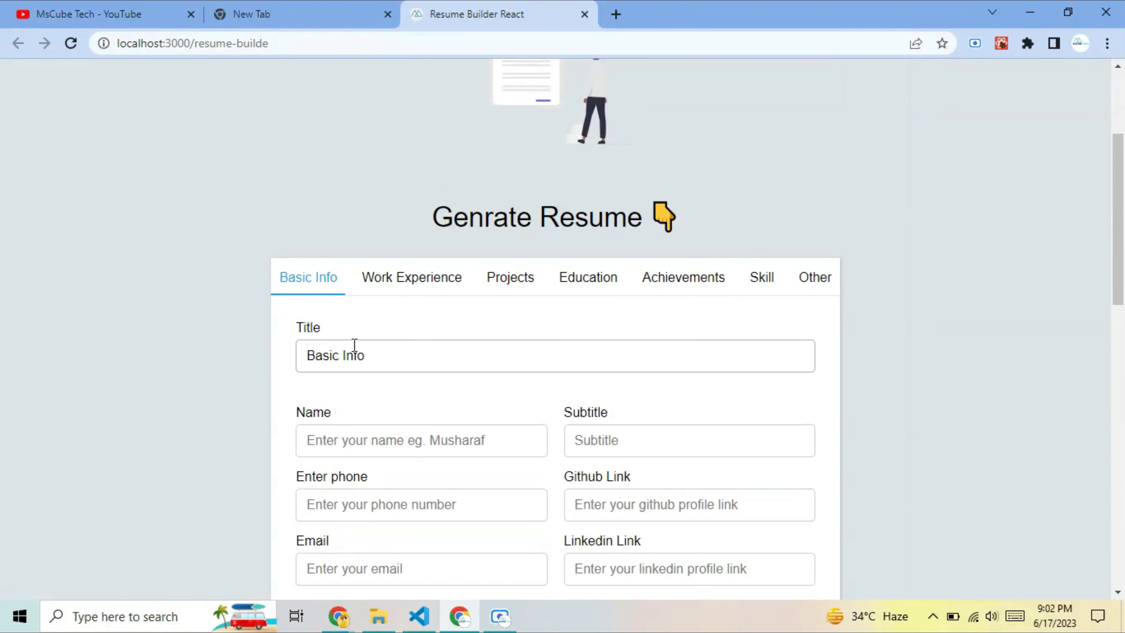
Step: Enter the candidate's full name in the Name field
left_click(381, 358)
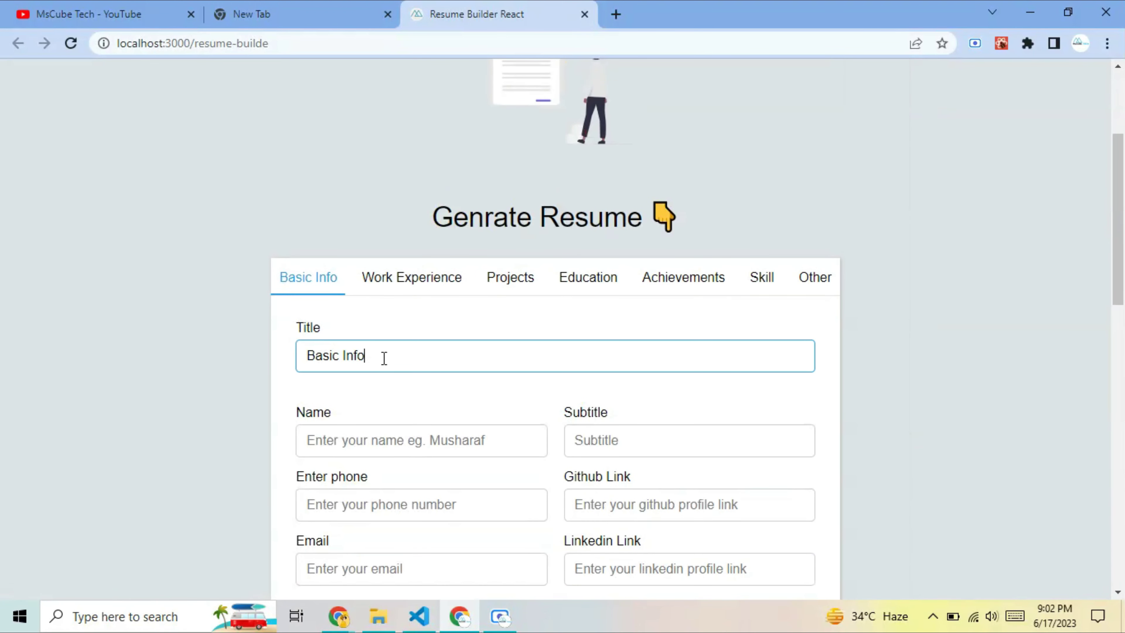
left_click(383, 436)
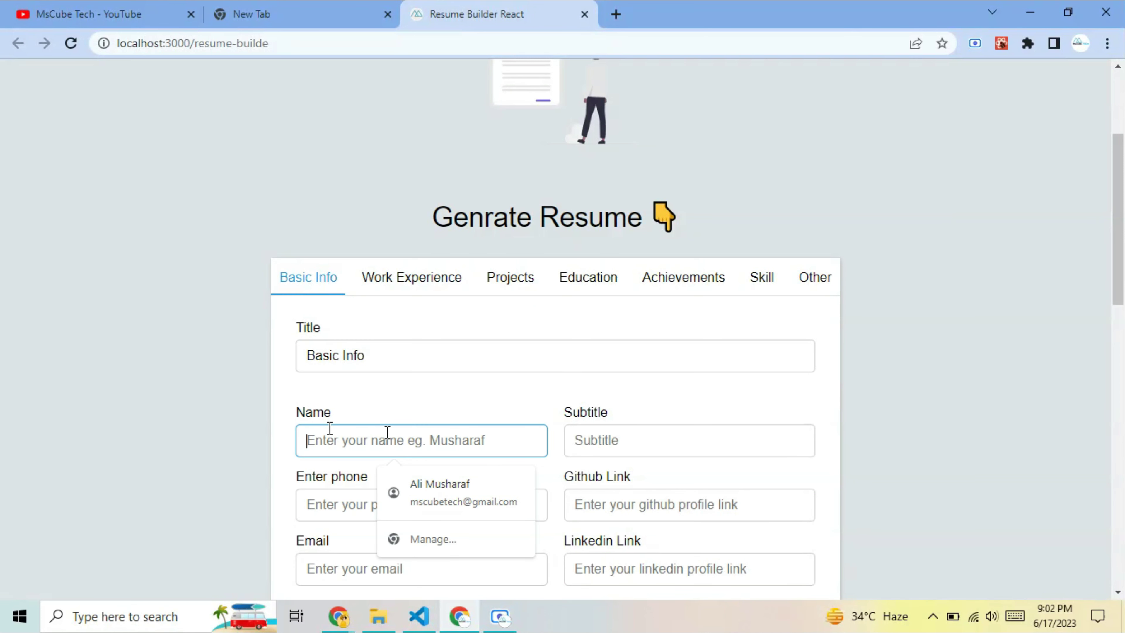
type("M")
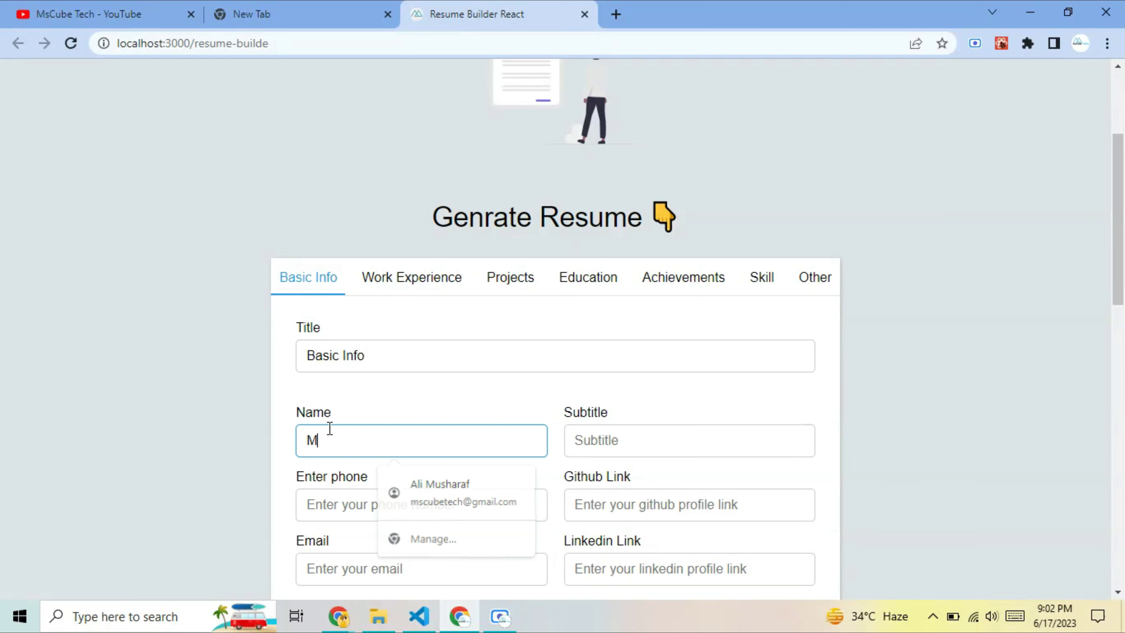
type("usharaf")
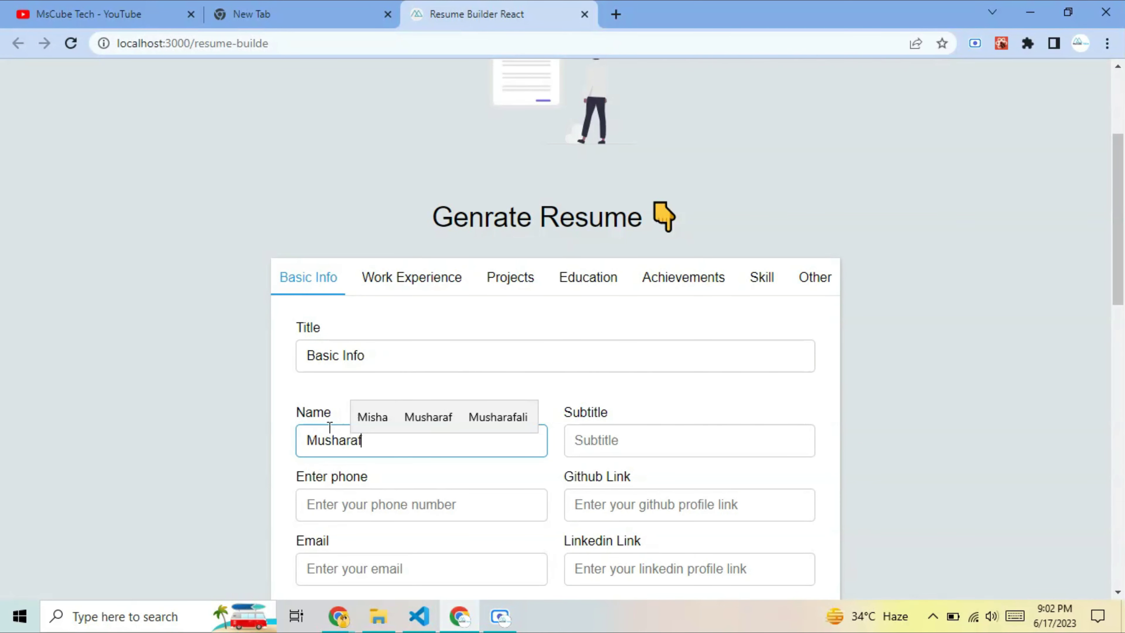
type(" Ali")
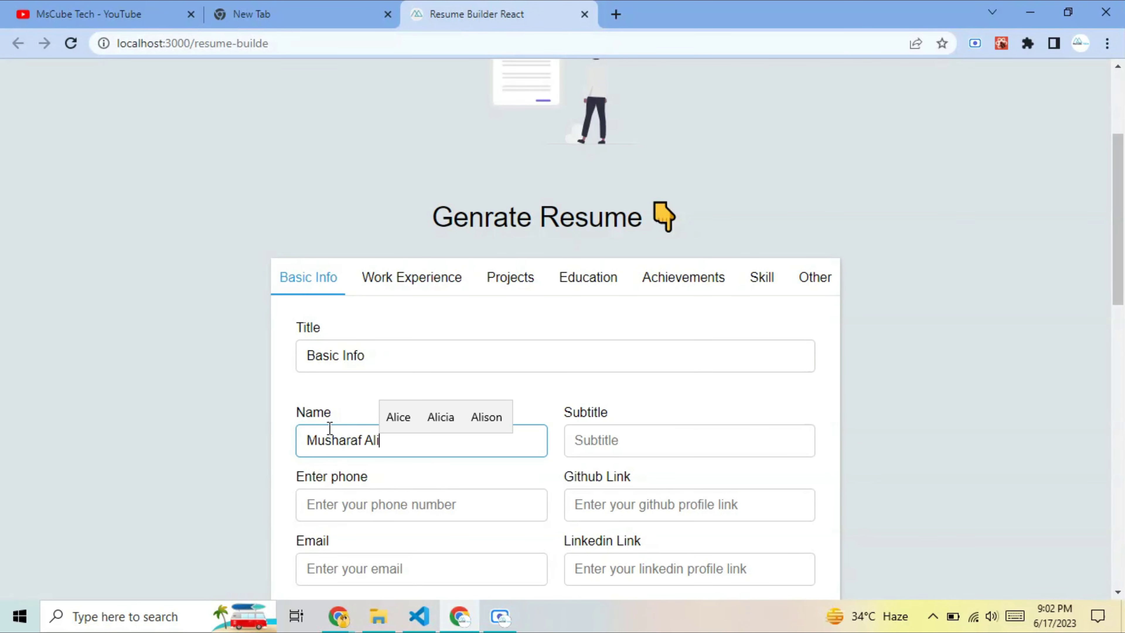
Step: Autofill the saved phone number and e-mail, then correct the phone number's last digits
left_click(367, 496)
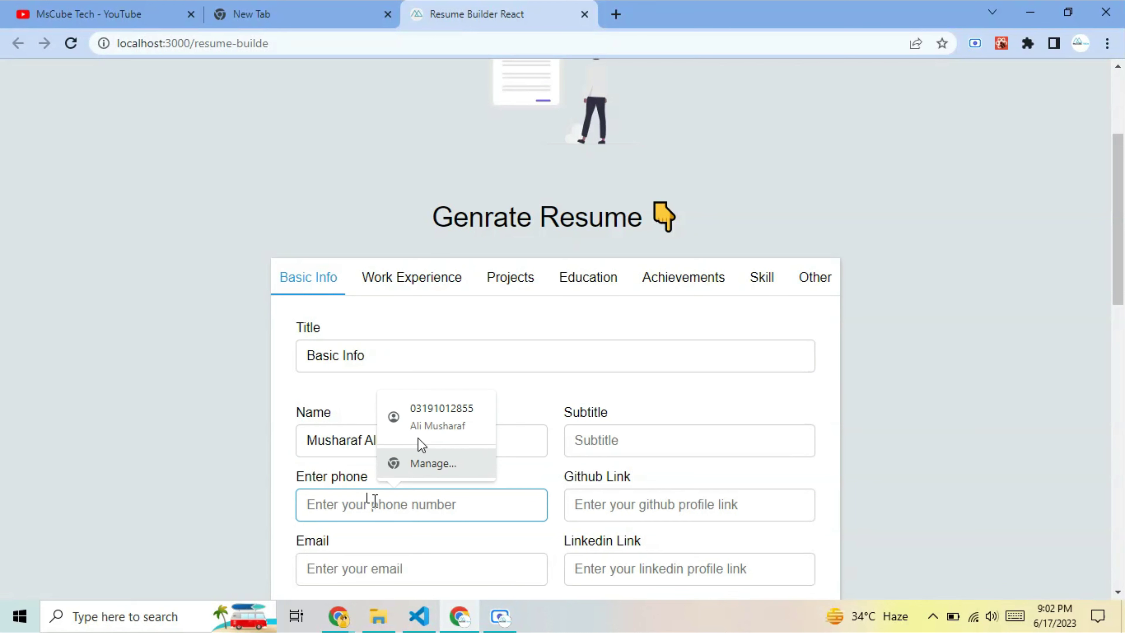
left_click(432, 424)
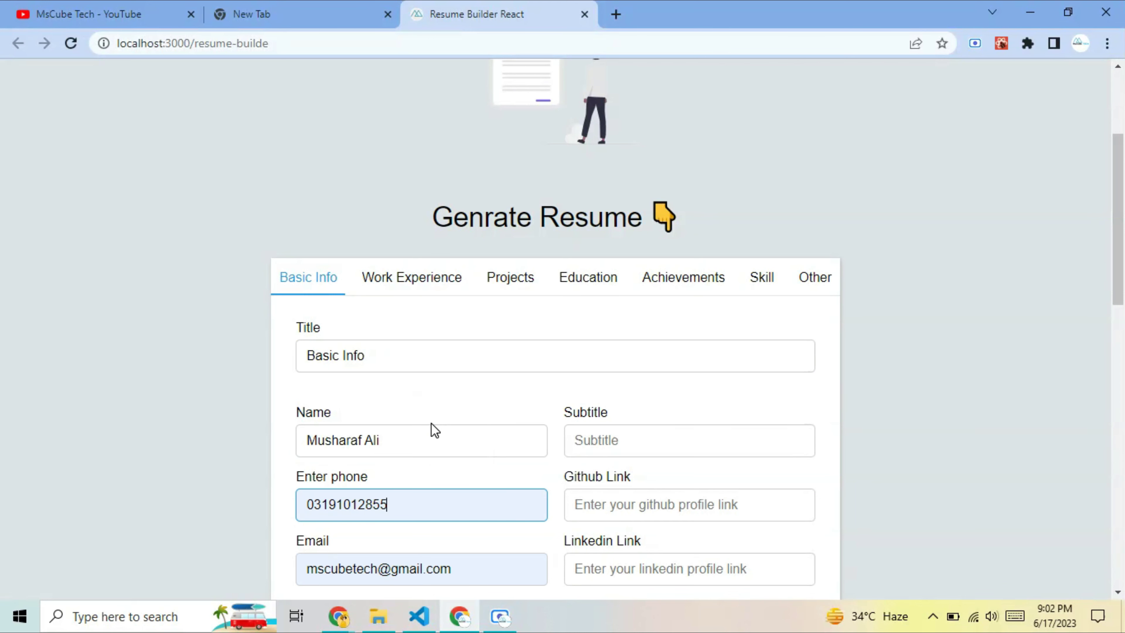
scroll(432, 428, "down", 1)
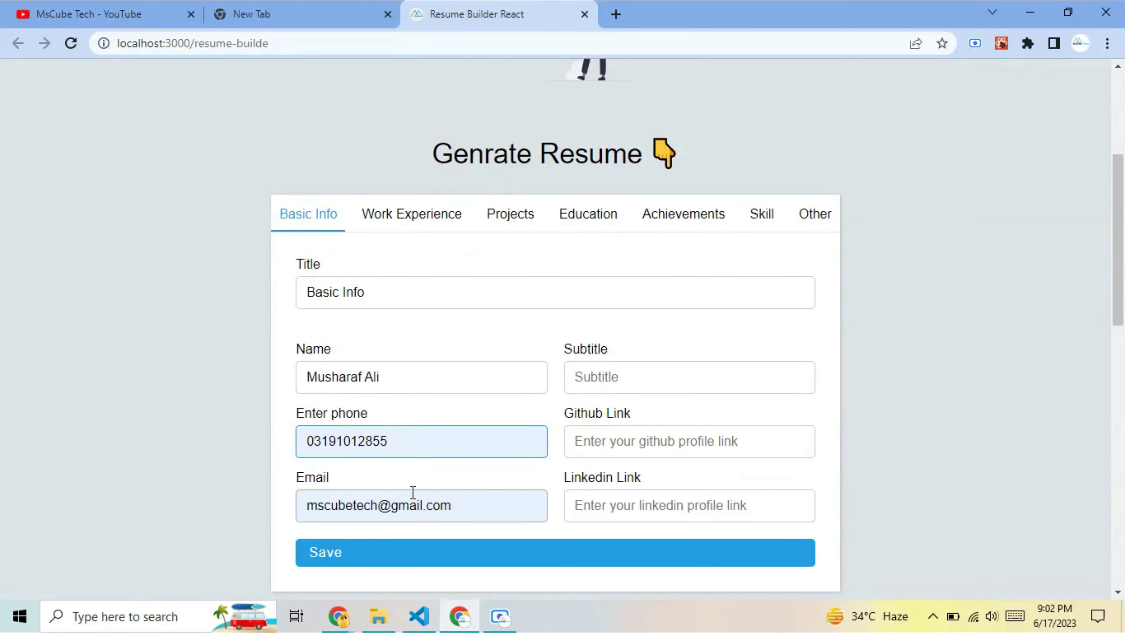
key("BackSpace")
key("BackSpace")
key("BackSpace")
key("BackSpace")
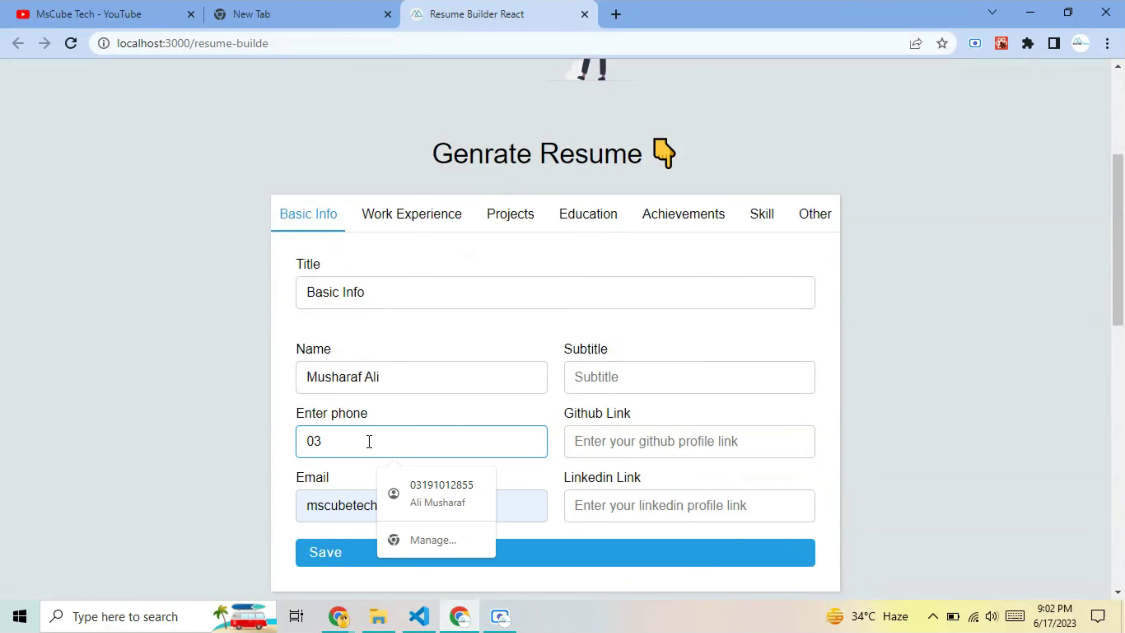
type("000000045")
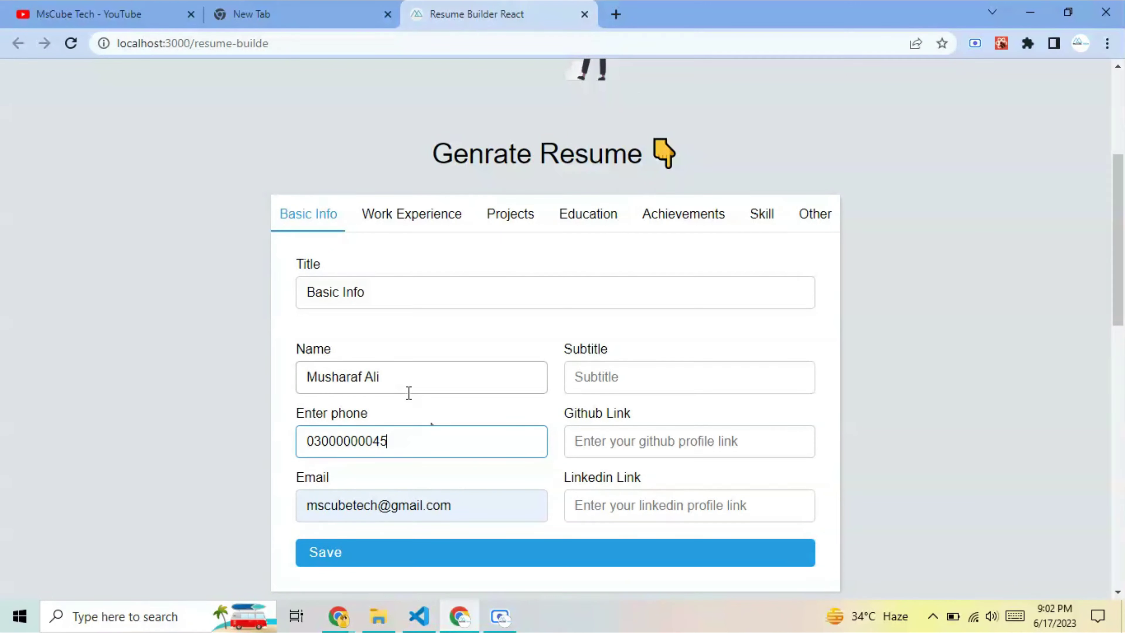
left_click(611, 377)
Step: Type the subtitle 'Software Engineer | MERN Stack Developer' using the word suggestions
type("Soft")
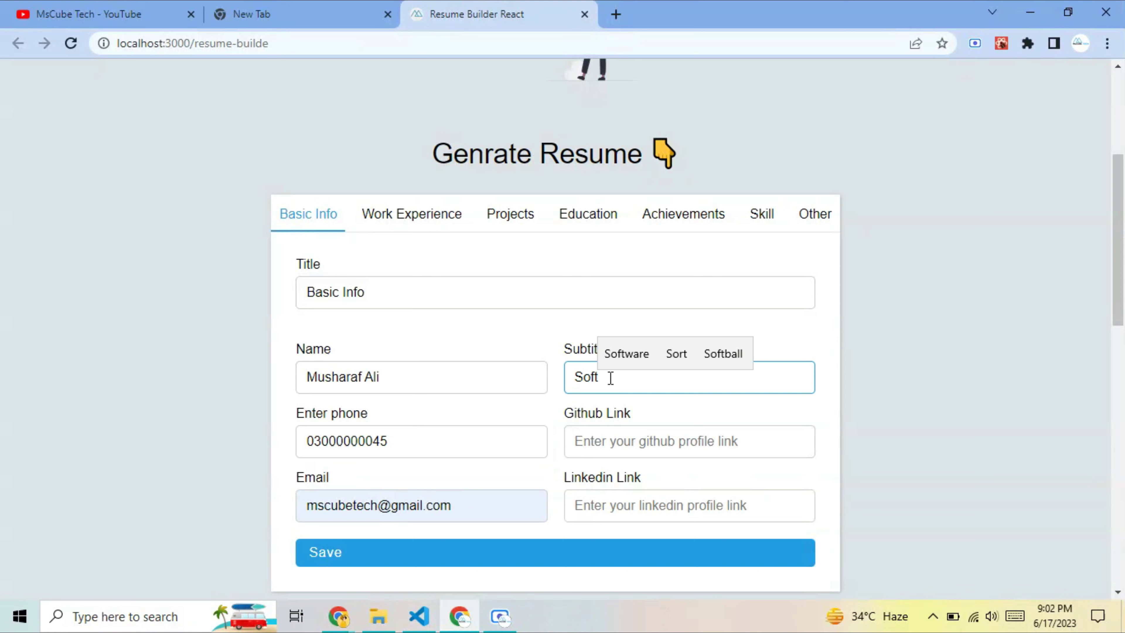
left_click(617, 354)
type("Eng")
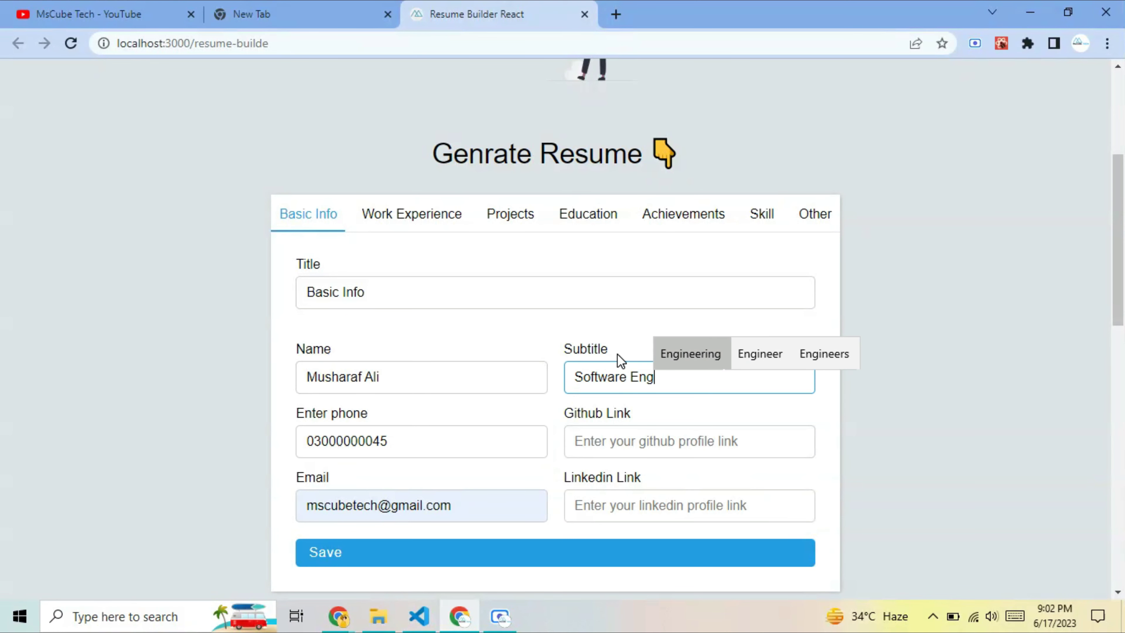
left_click(760, 353)
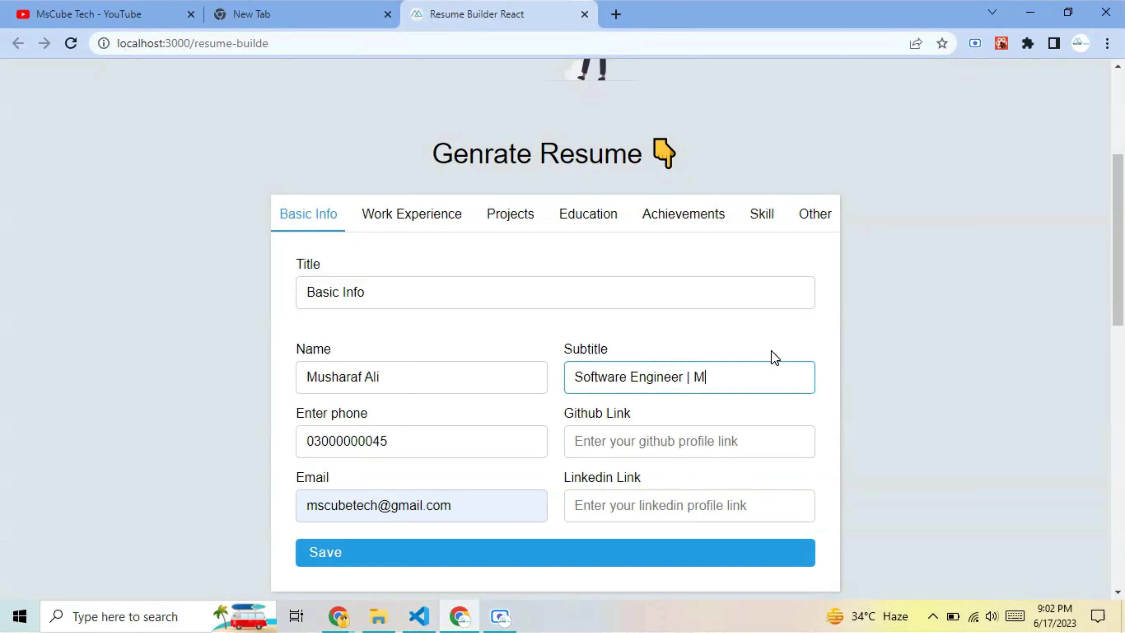
type("ERN S")
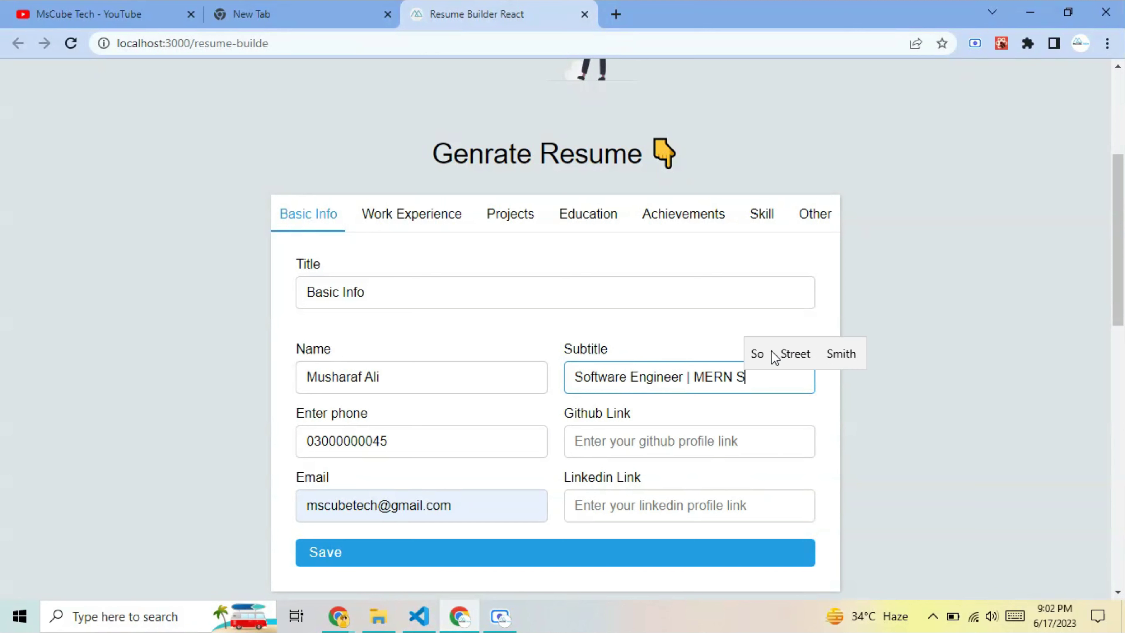
type("tack ")
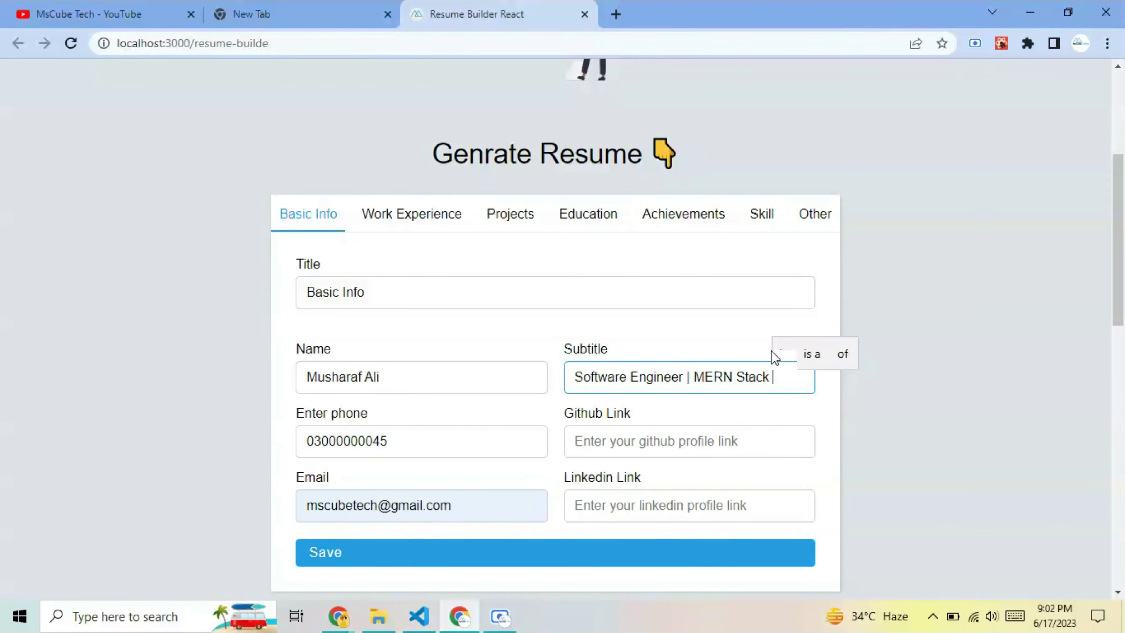
type("DEveloper")
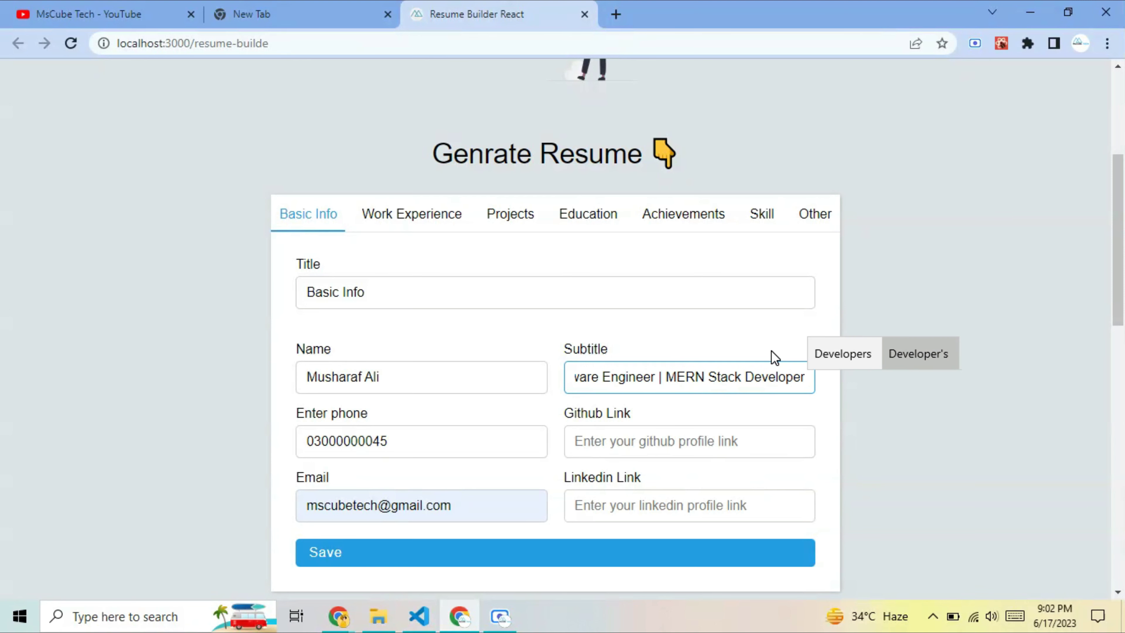
Step: Paste the GitHub and LinkedIn profile links and save the basic info to the preview
left_click(634, 437)
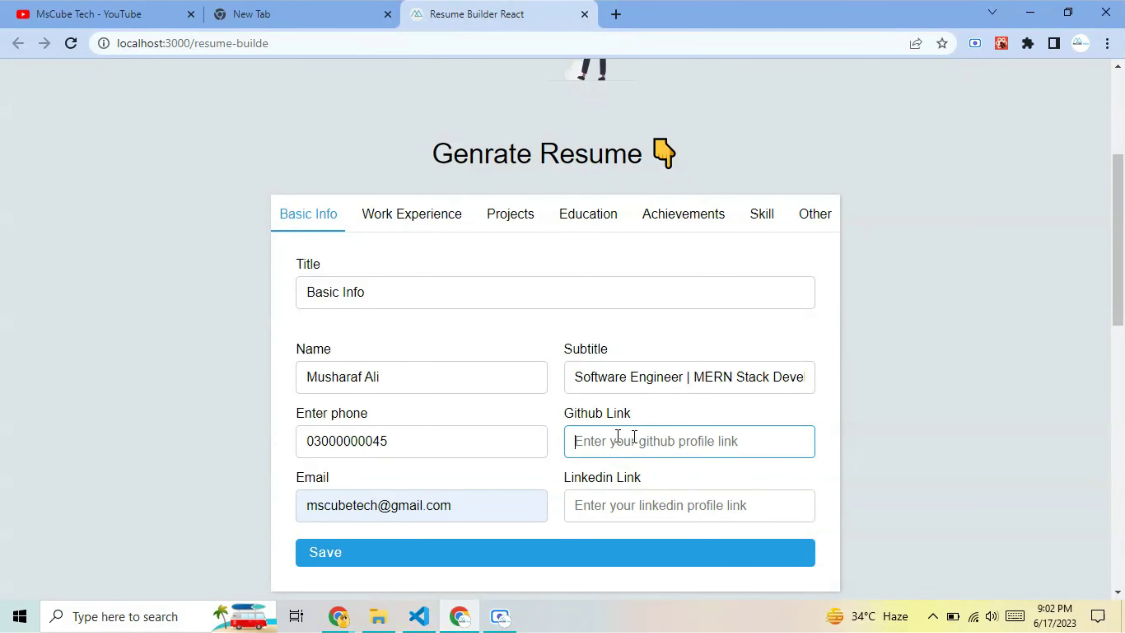
scroll(621, 438, "down", 3)
scroll(618, 440, "down", 5)
scroll(618, 436, "down", 3)
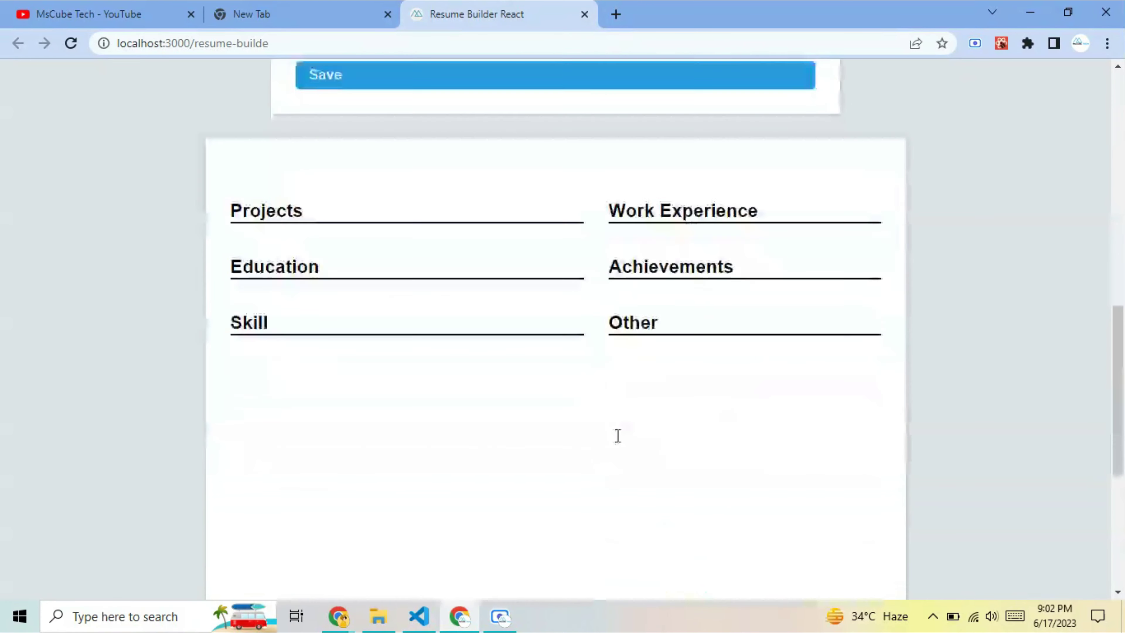
scroll(589, 367, "up", 5)
key("ctrl+v")
left_click(597, 276)
key("ctrl+v")
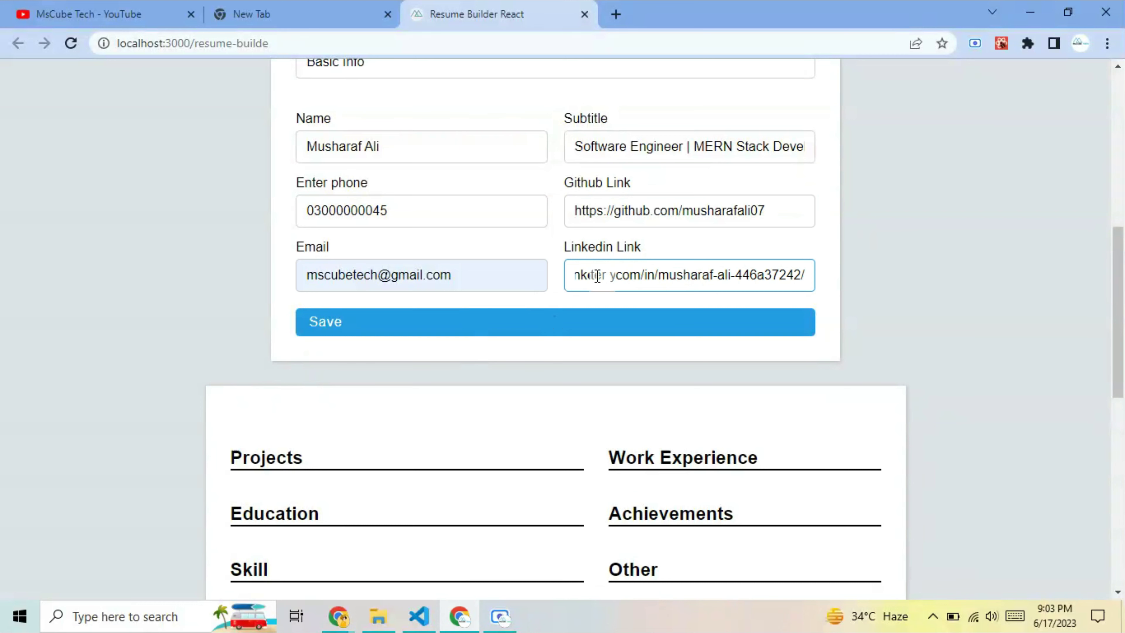
left_click(561, 327)
left_click(561, 327)
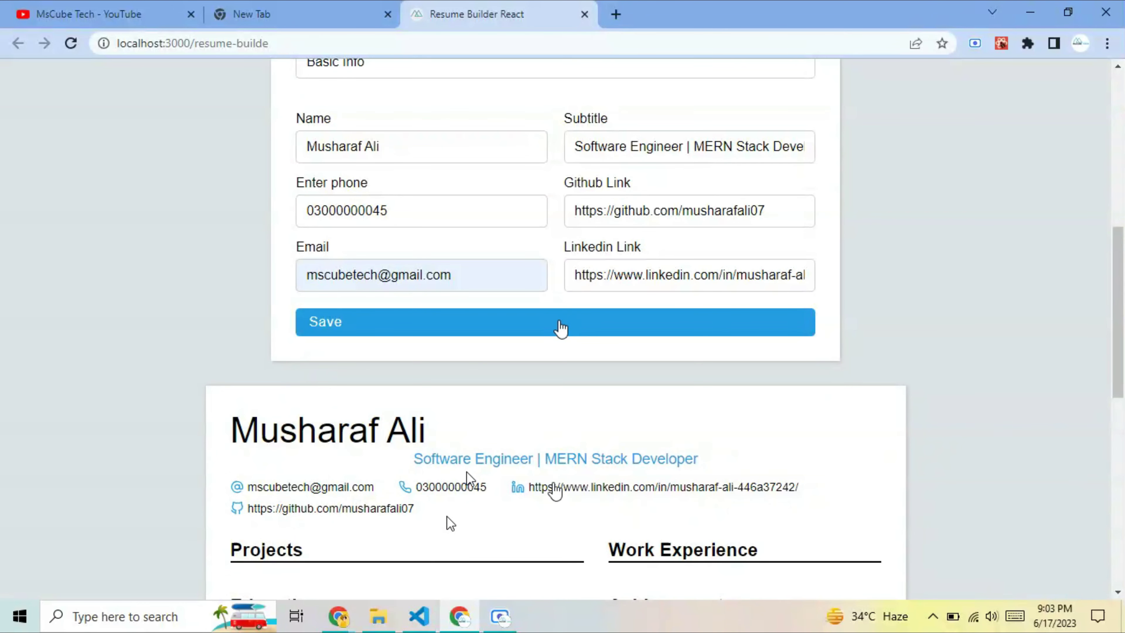
Step: Check the preview's contact details, then scroll back up to the section tabs
left_click_drag(448, 487, 221, 500)
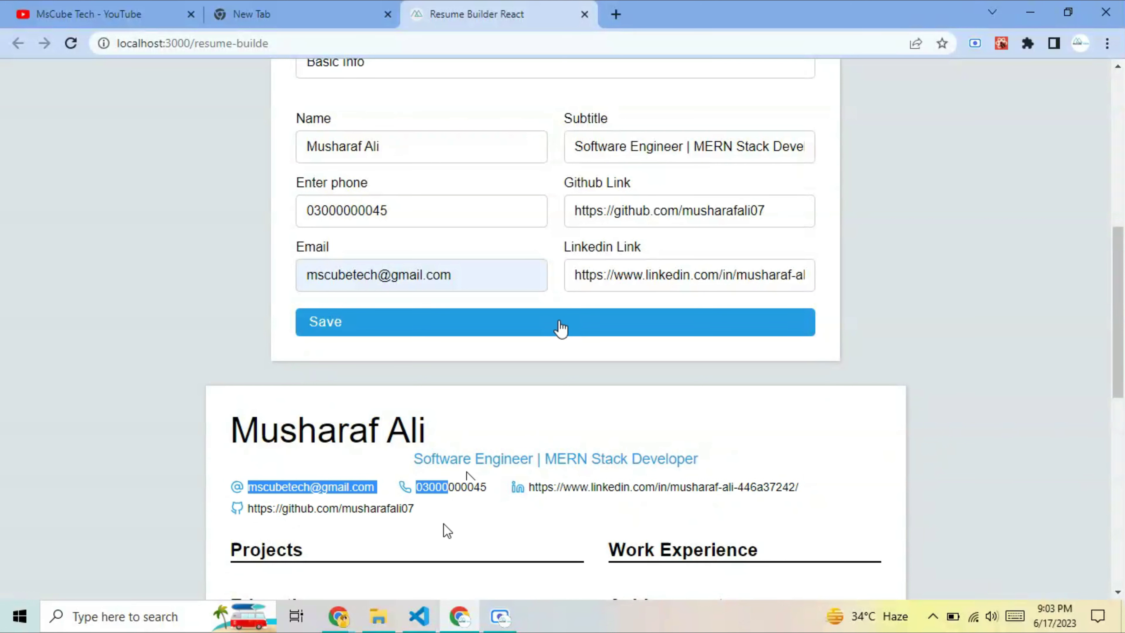
left_click(223, 500)
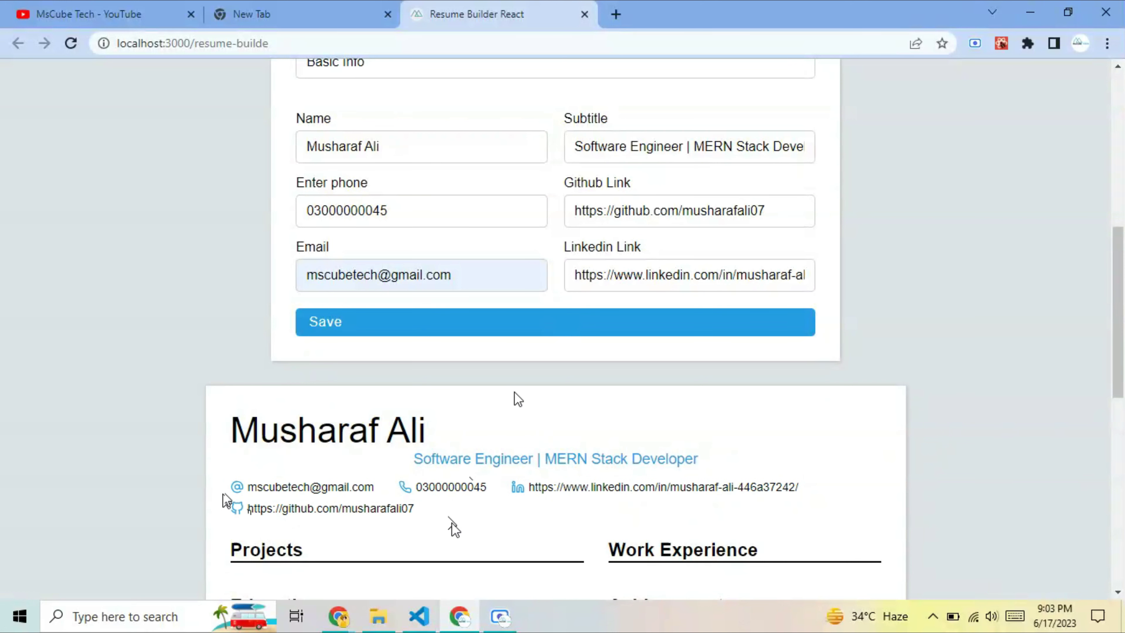
scroll(518, 399, "up", 5)
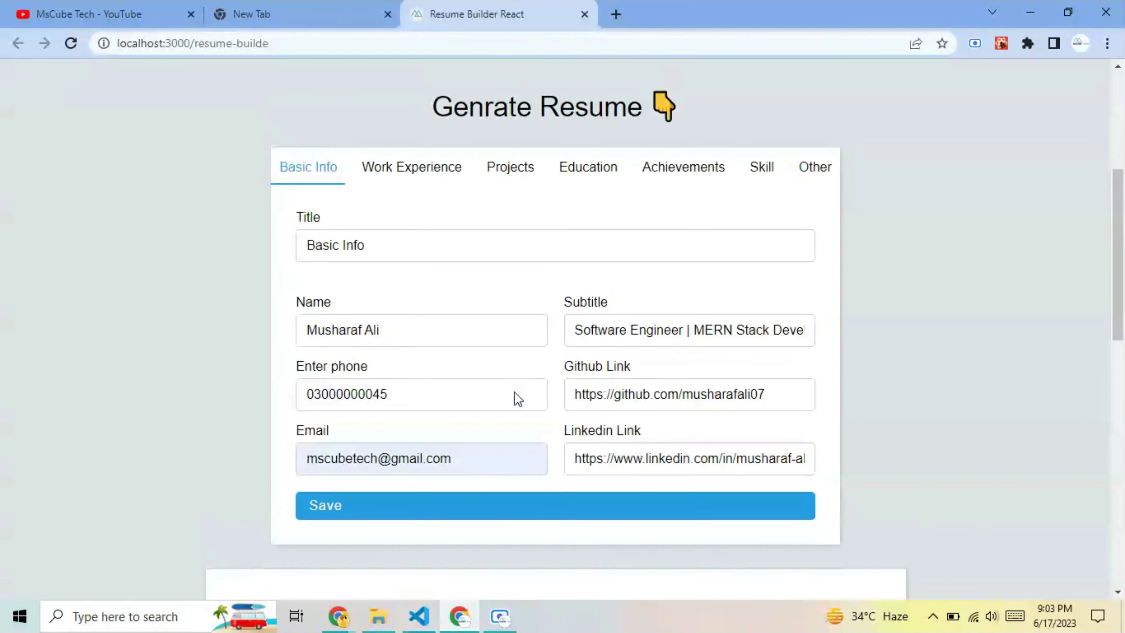
left_click(419, 200)
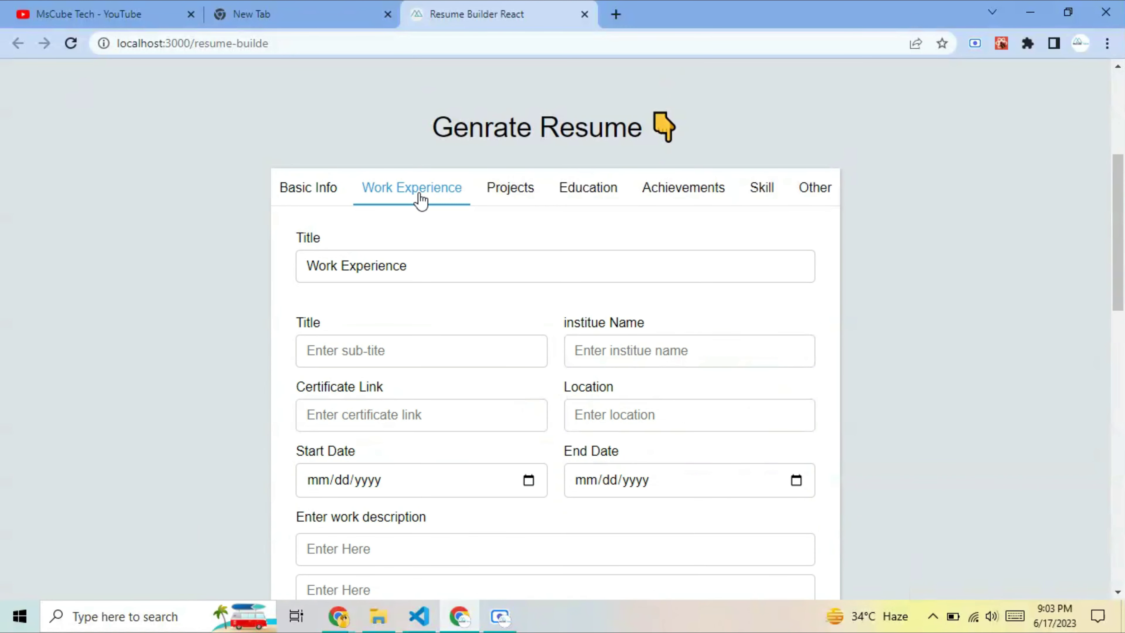
left_click(407, 266)
left_click_drag(408, 266, 291, 265)
scroll(384, 332, "down", 9)
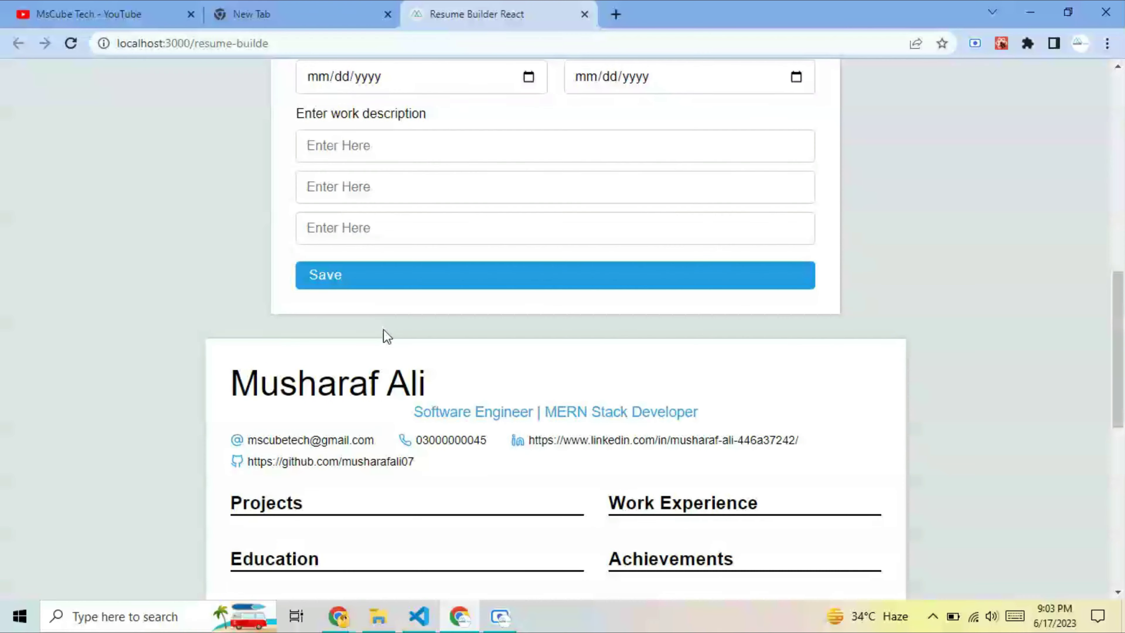
scroll(384, 332, "down", 1)
scroll(385, 332, "down", 2)
left_click_drag(771, 400, 643, 385)
scroll(459, 329, "up", 8)
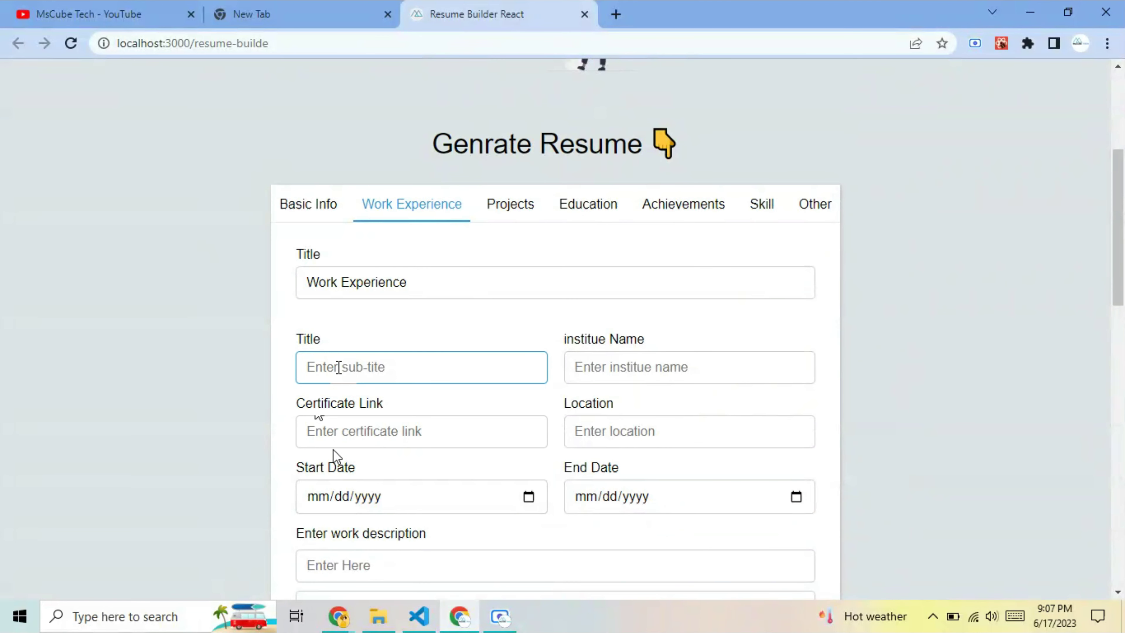
Step: Set the job title to 'Web DEVELOPER'
type("Web DEvler")
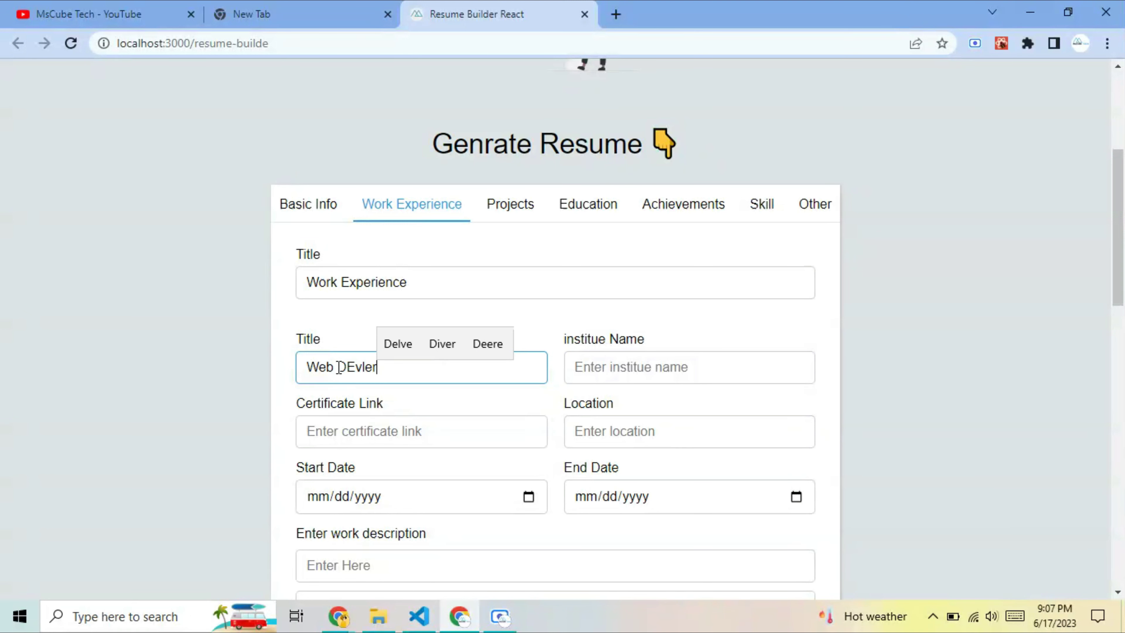
key("BackSpace")
key("BackSpace")
key("BackSpace")
type("e")
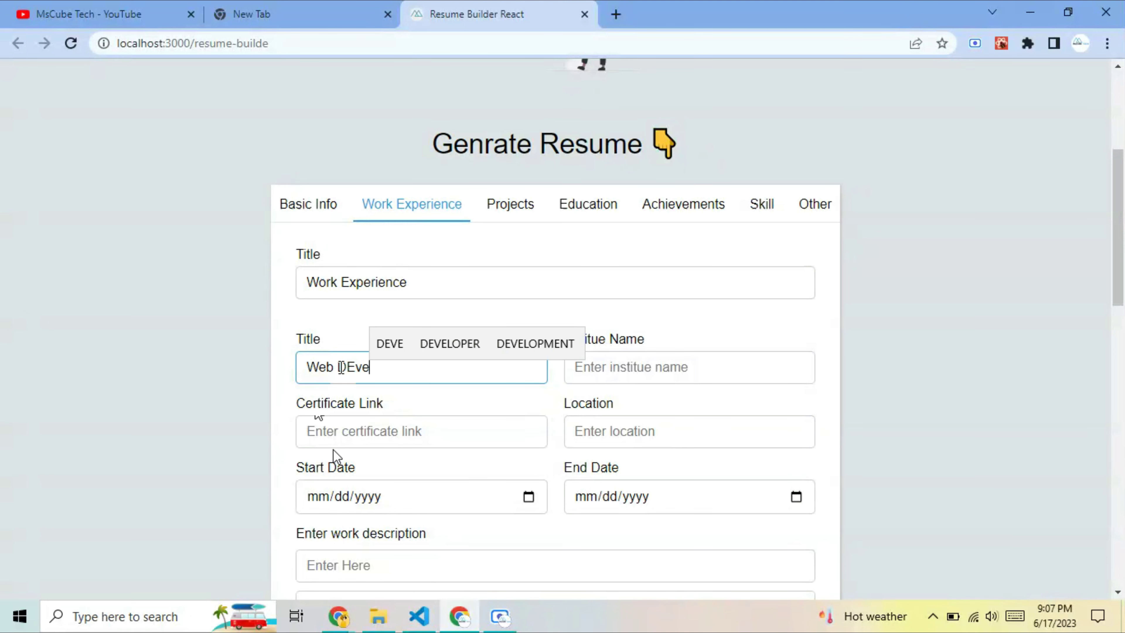
left_click(448, 350)
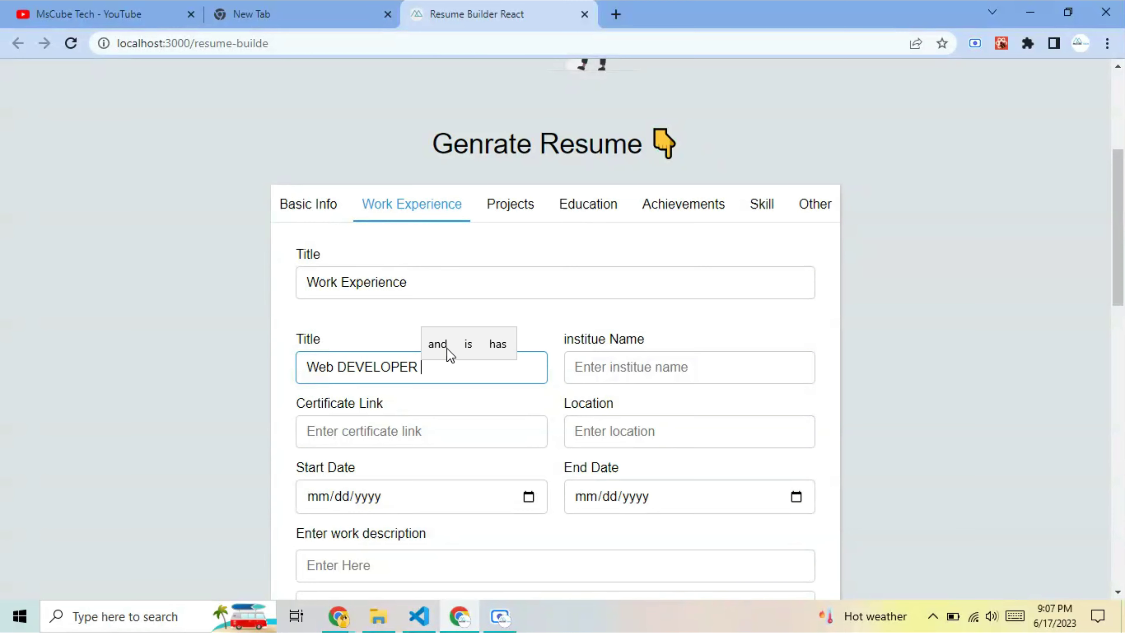
Step: Enter 'IDOVERSITY Institute' as the institute name
left_click(592, 367)
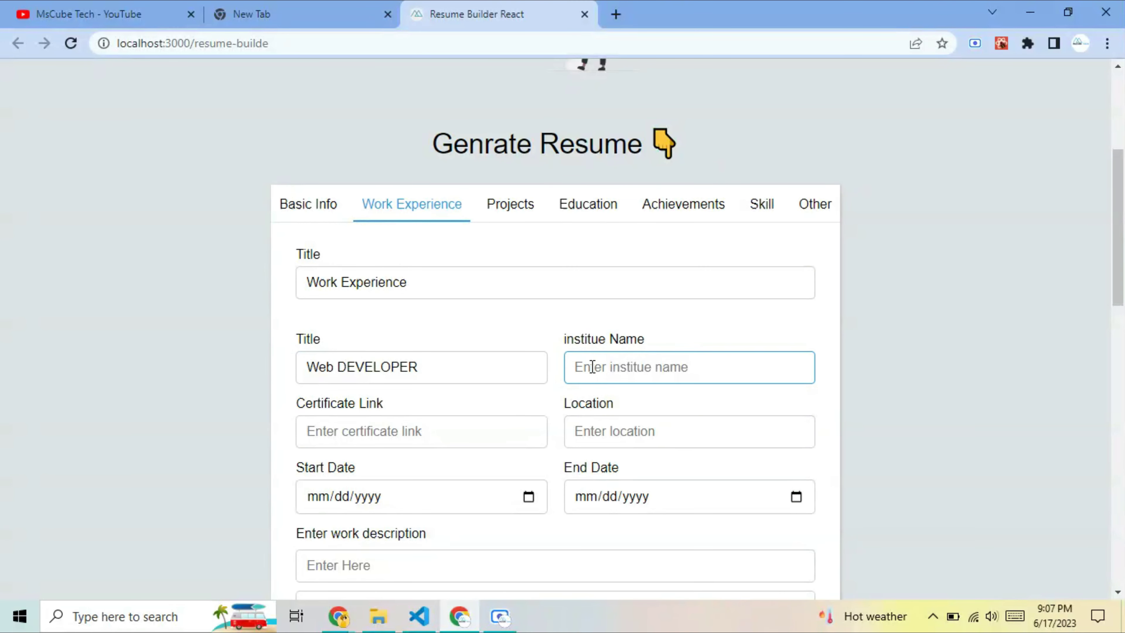
type("IDO")
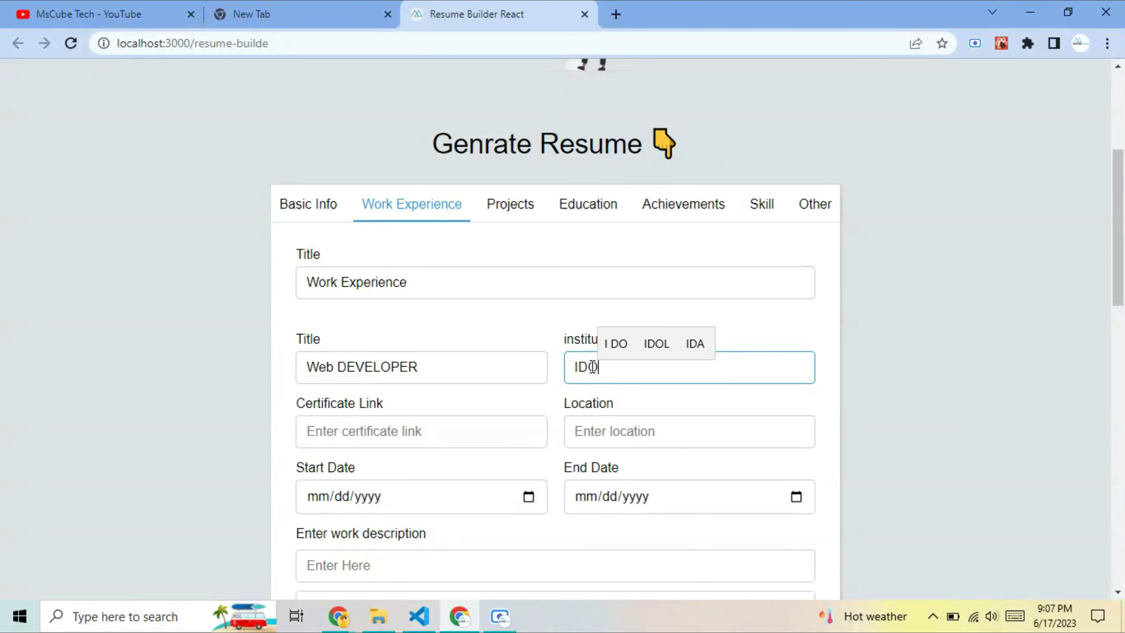
type(" Ve")
key("BackSpace")
key("BackSpace")
key("BackSpace")
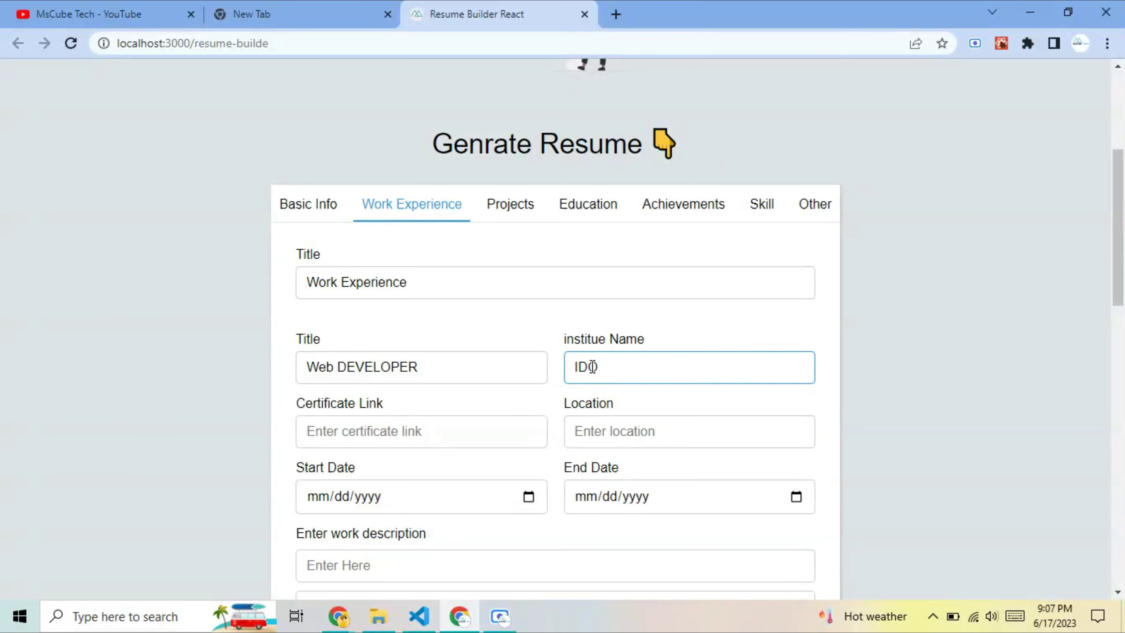
type("VEr")
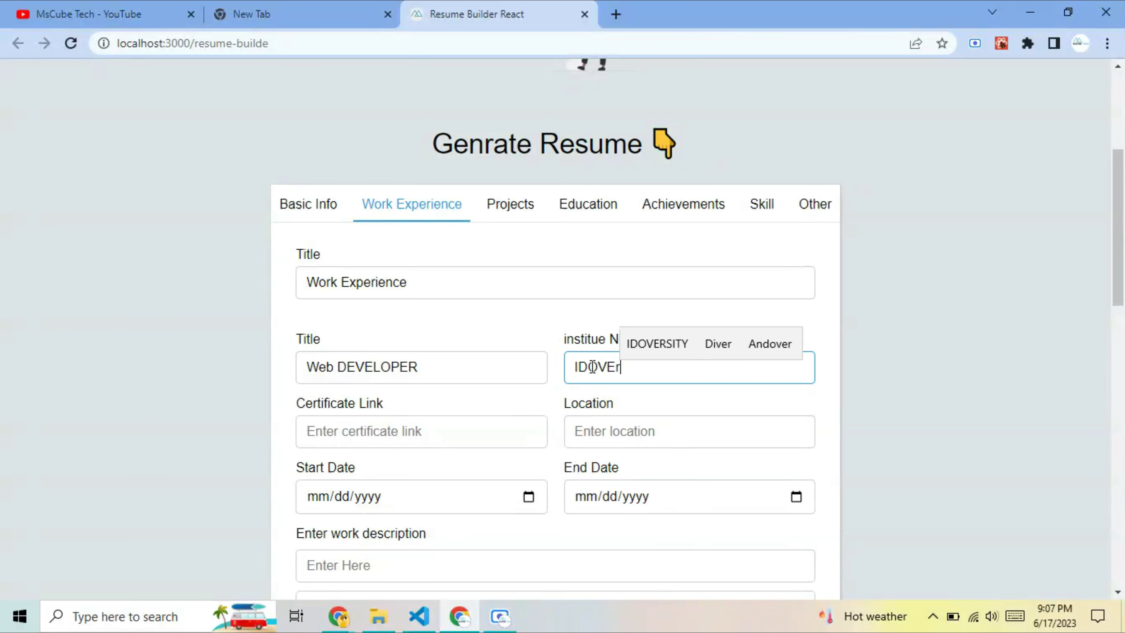
left_click(643, 350)
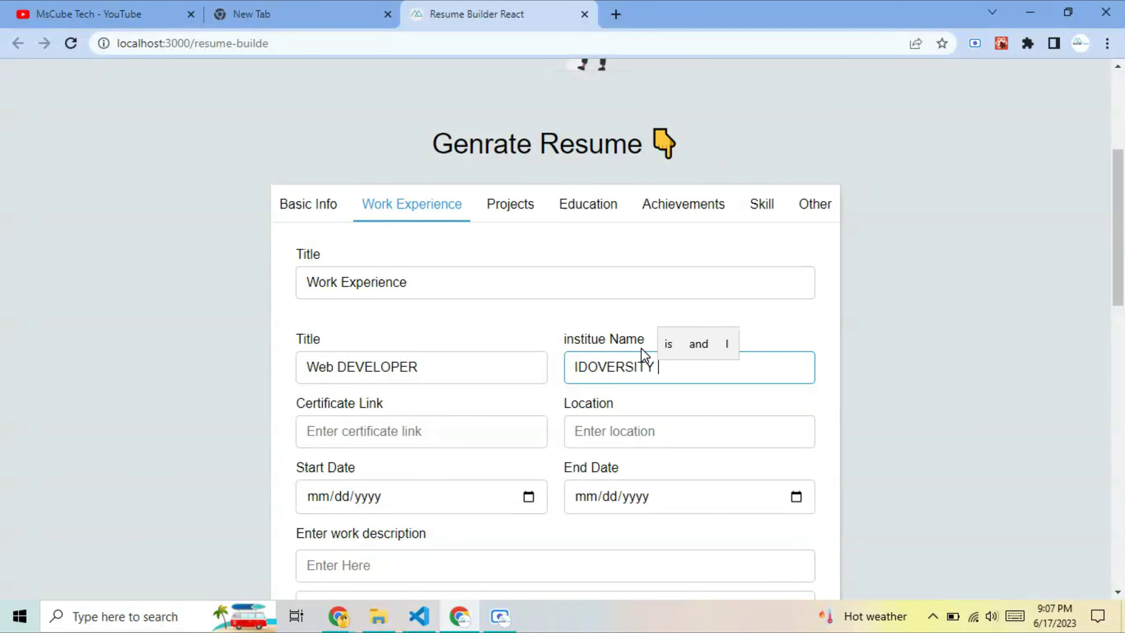
type("Ins")
left_click(702, 348)
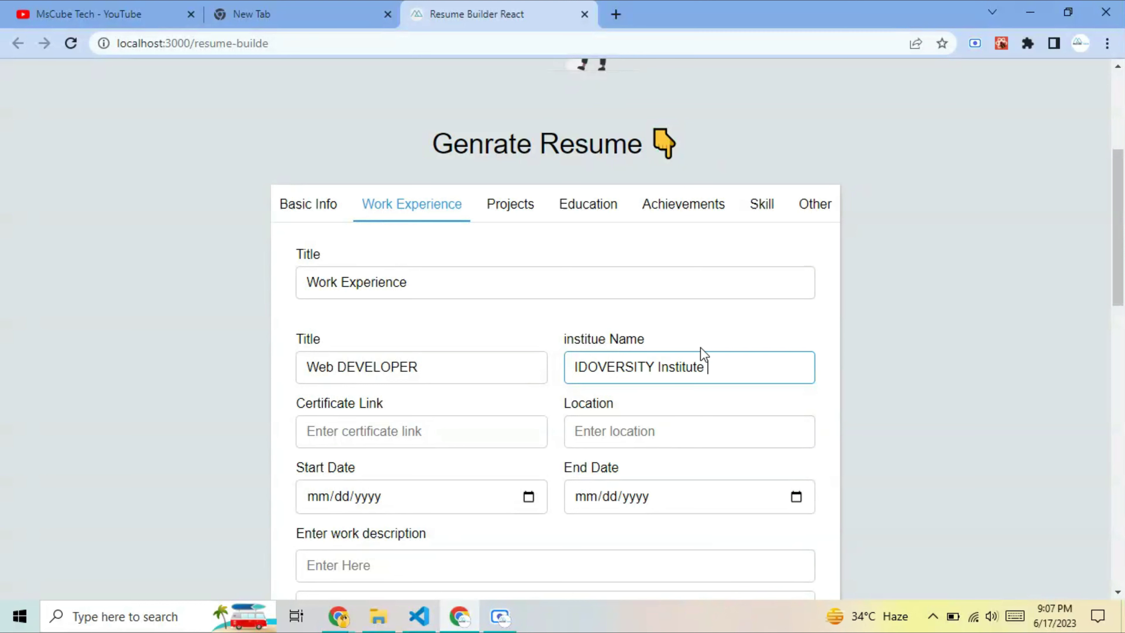
Step: Enter location 'lahore' and a certificate ID
left_click(613, 433)
type("lahore")
left_click(489, 435)
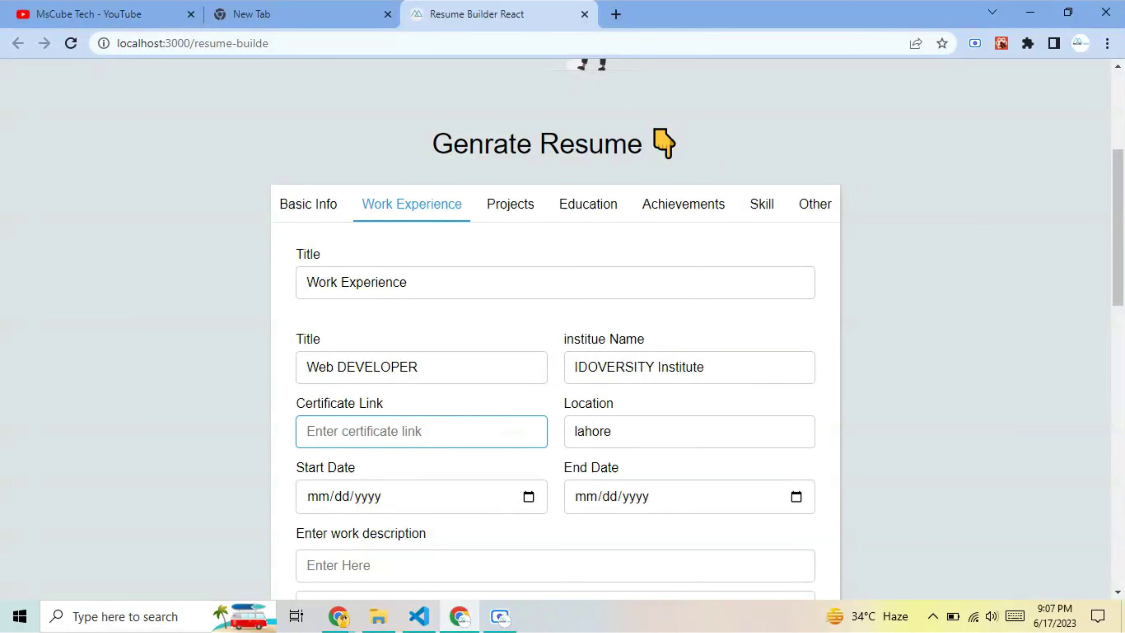
type("Id")
key("BackSpace")
type("D: 1122392")
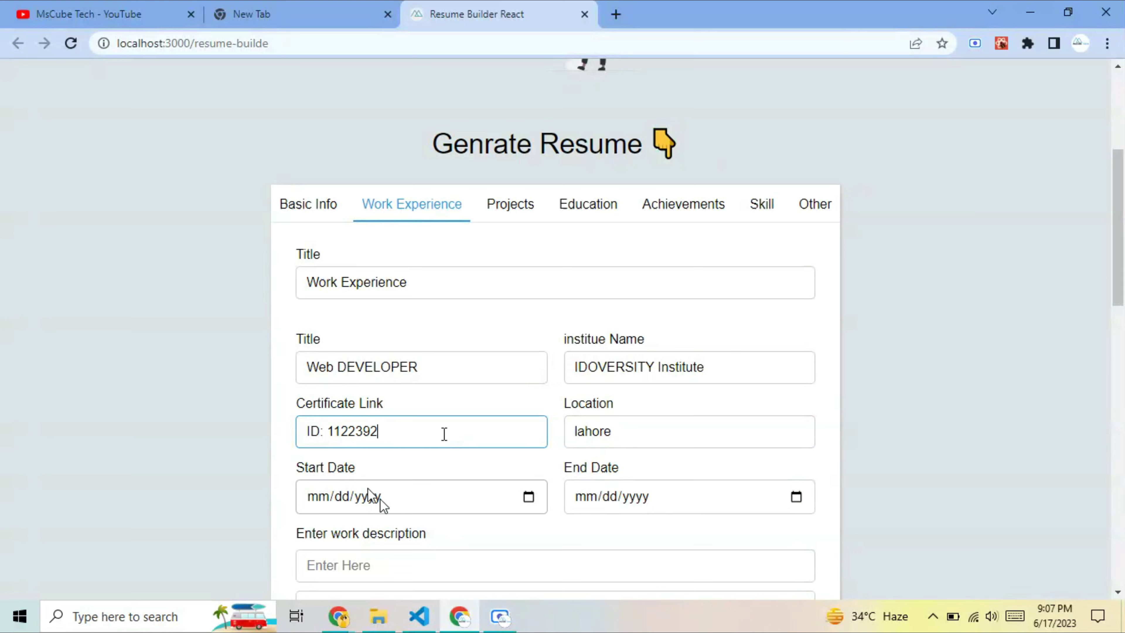
Step: Pick 10/19/2022 as Start Date and today, 06/17/2023, as End Date
left_click(396, 505)
left_click(529, 497)
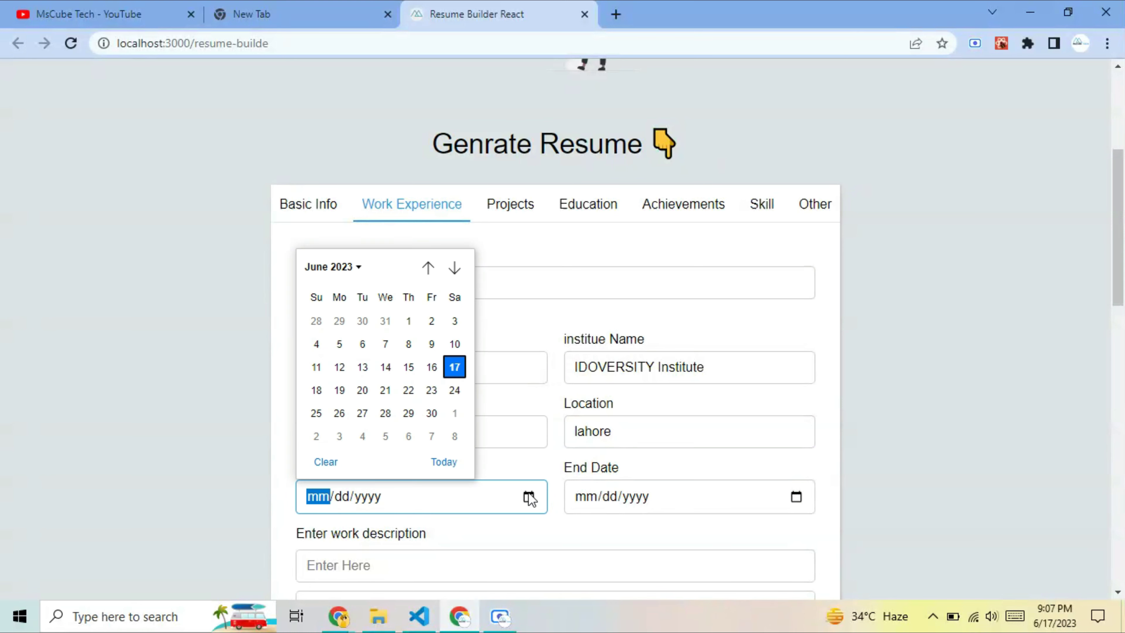
left_click(344, 271)
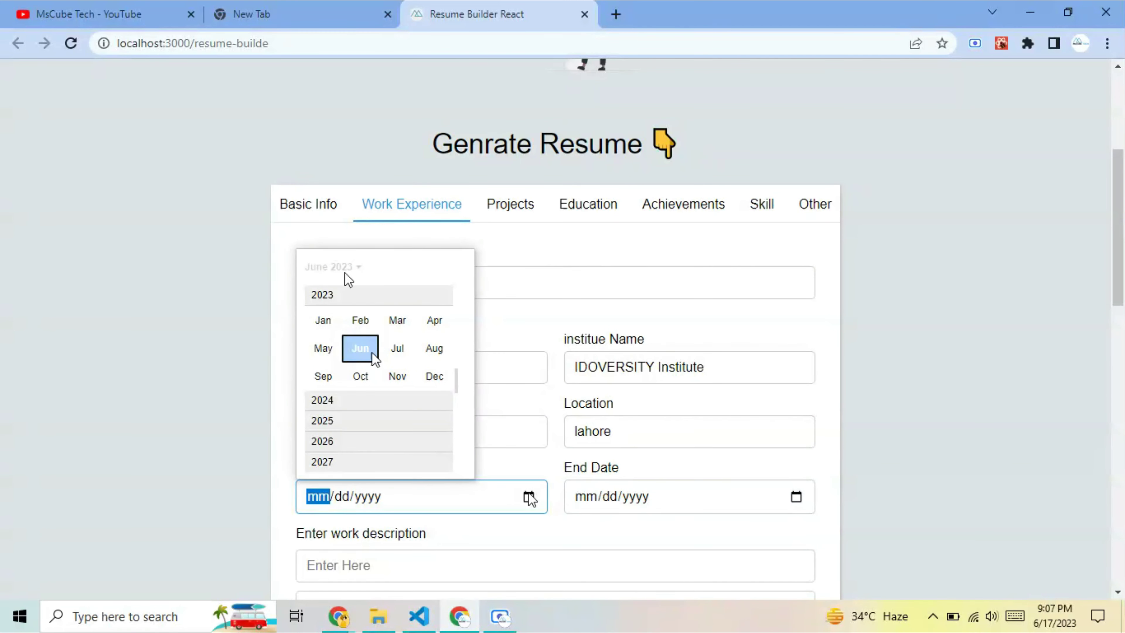
left_click(333, 300)
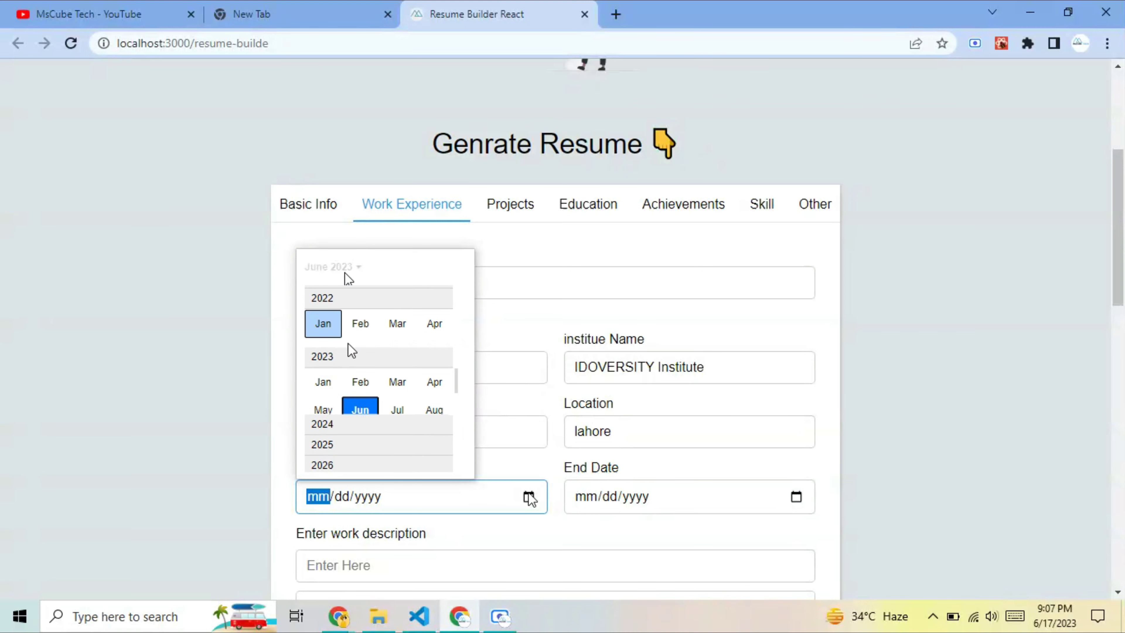
left_click(361, 375)
left_click(385, 391)
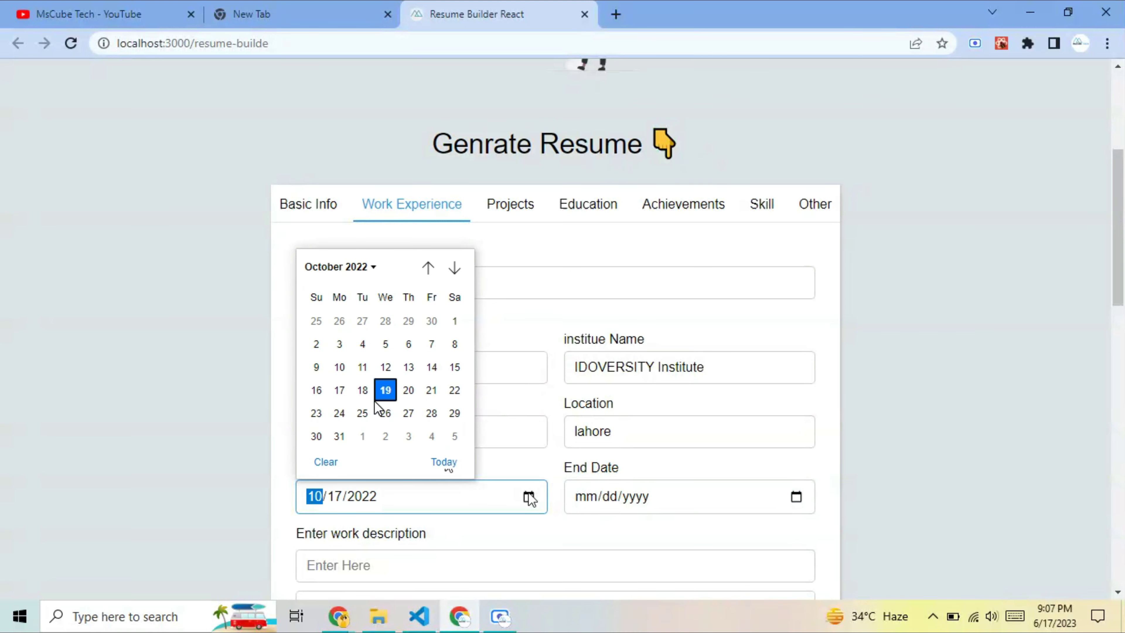
left_click(796, 496)
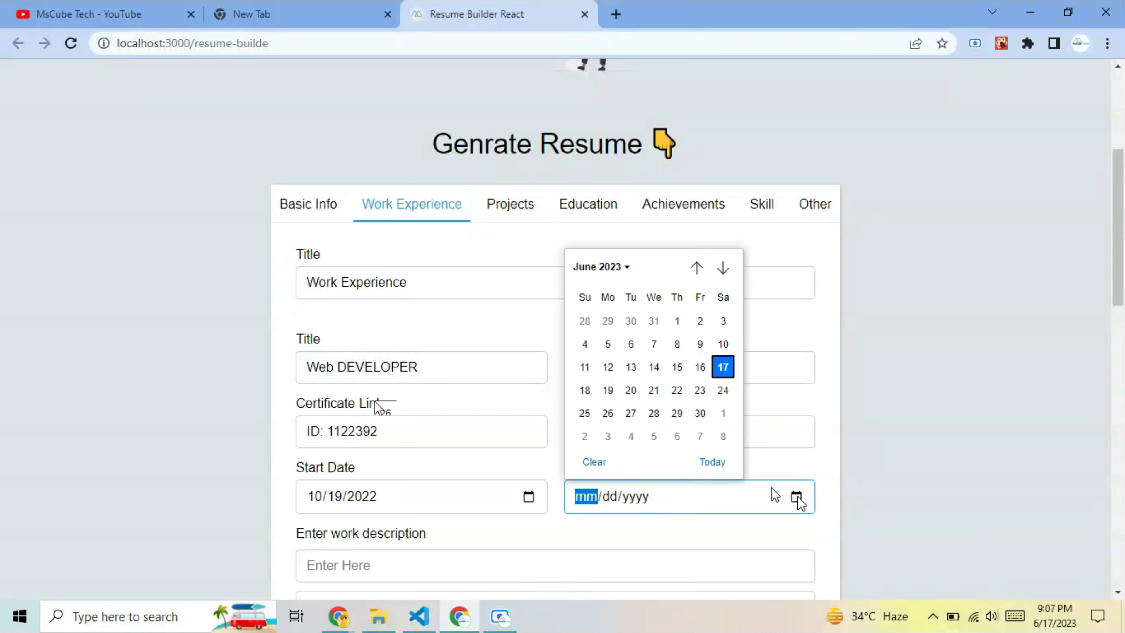
left_click(712, 462)
scroll(726, 467, "down", 2)
Step: Write the description line 'i am a mern stack developer with 2+ years experince in this fields.' and fix typos
scroll(725, 467, "down", 5)
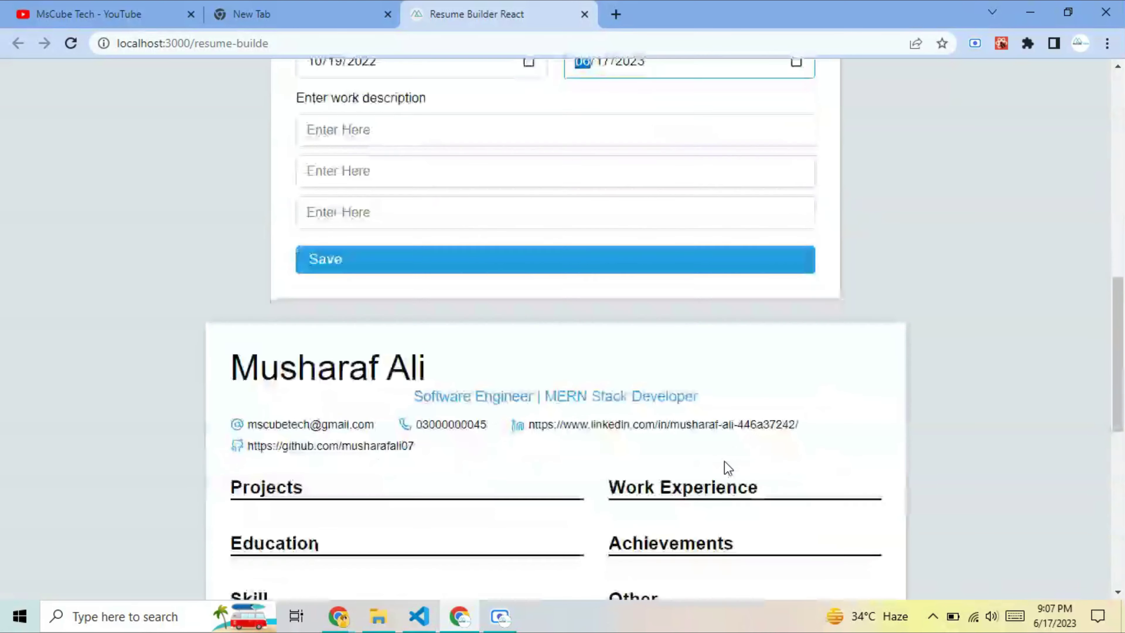
left_click(342, 139)
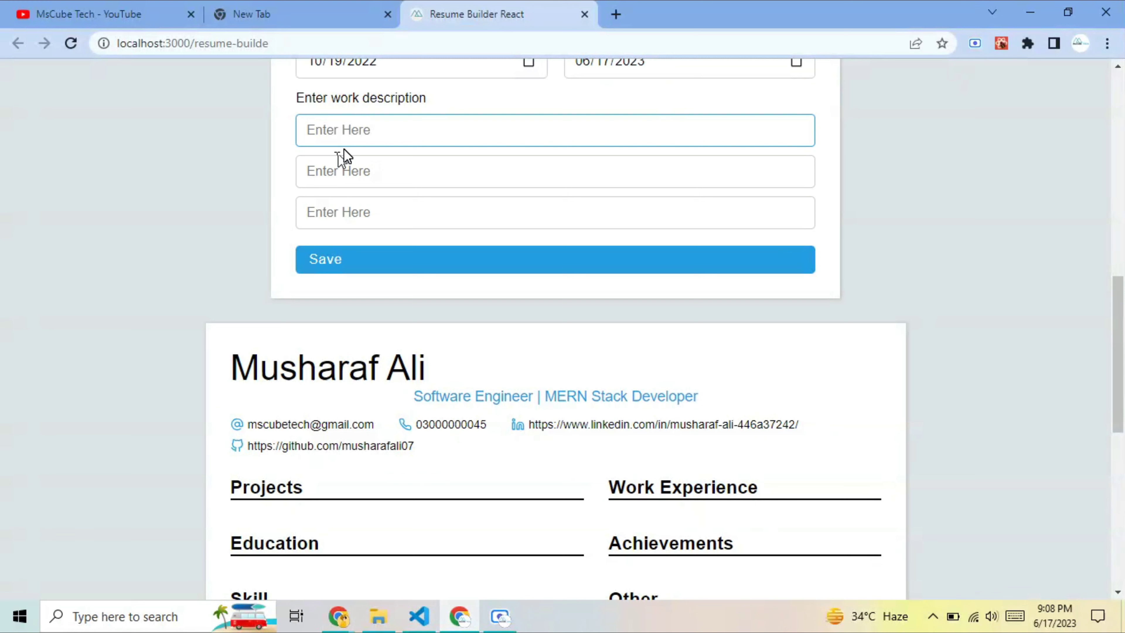
type("i a")
type("a me")
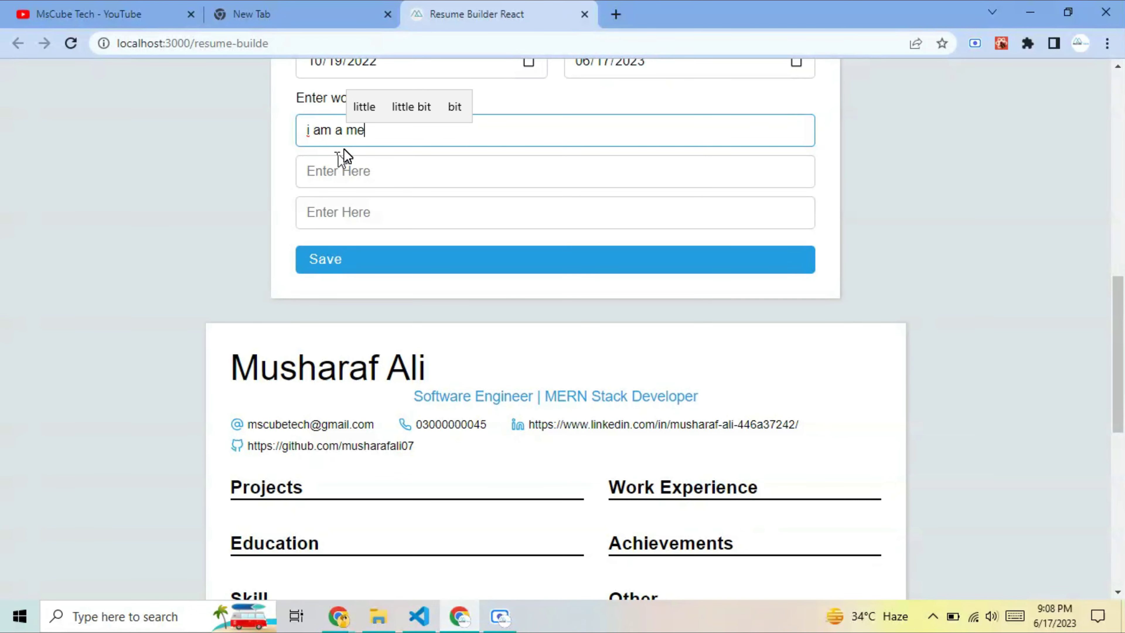
type("rn stack deveeo")
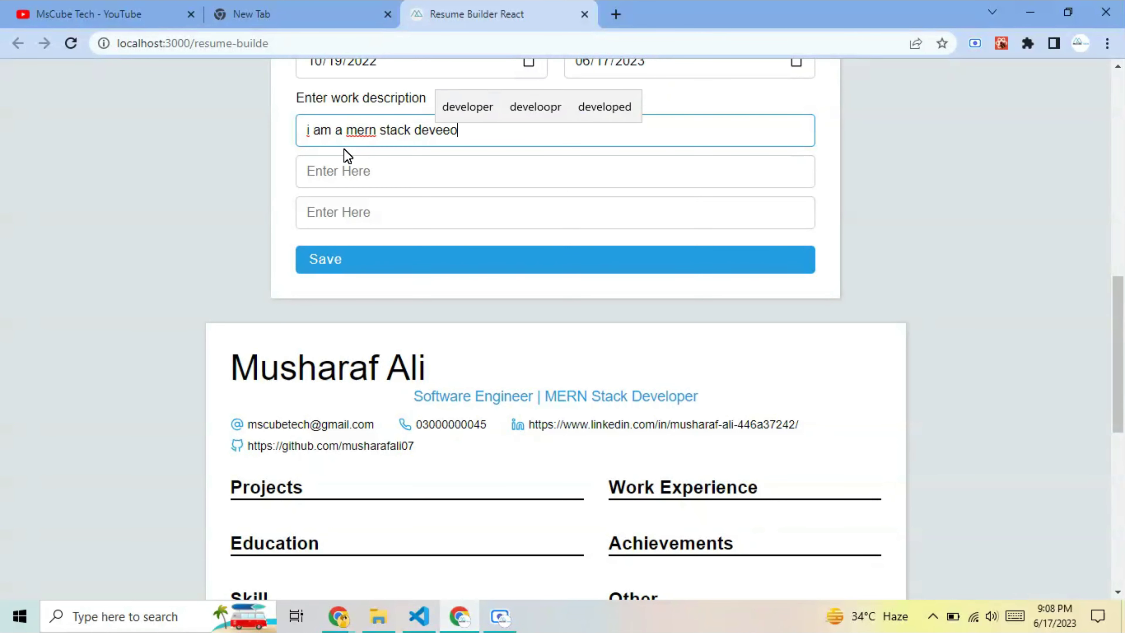
key("BackSpace")
key("BackSpace")
type("loper")
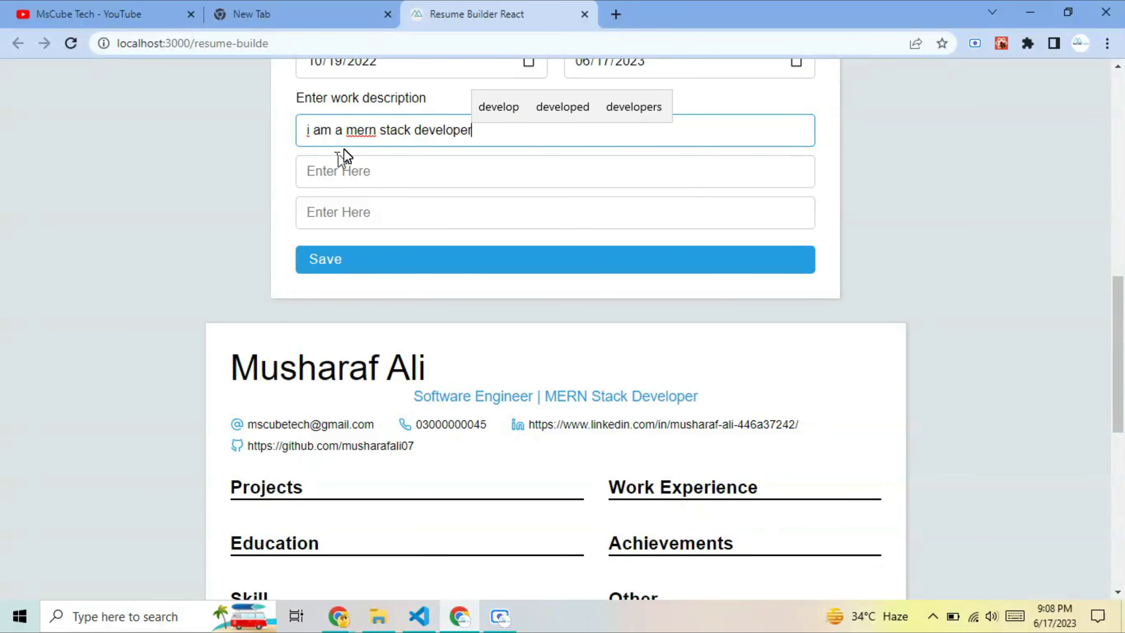
type(" with ")
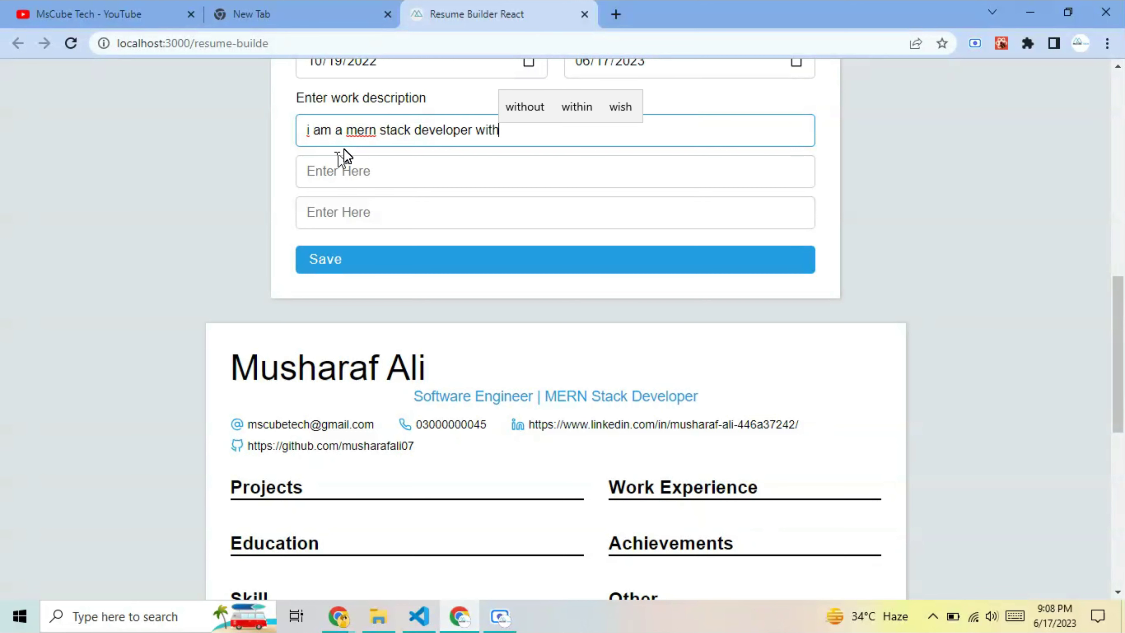
type("2+")
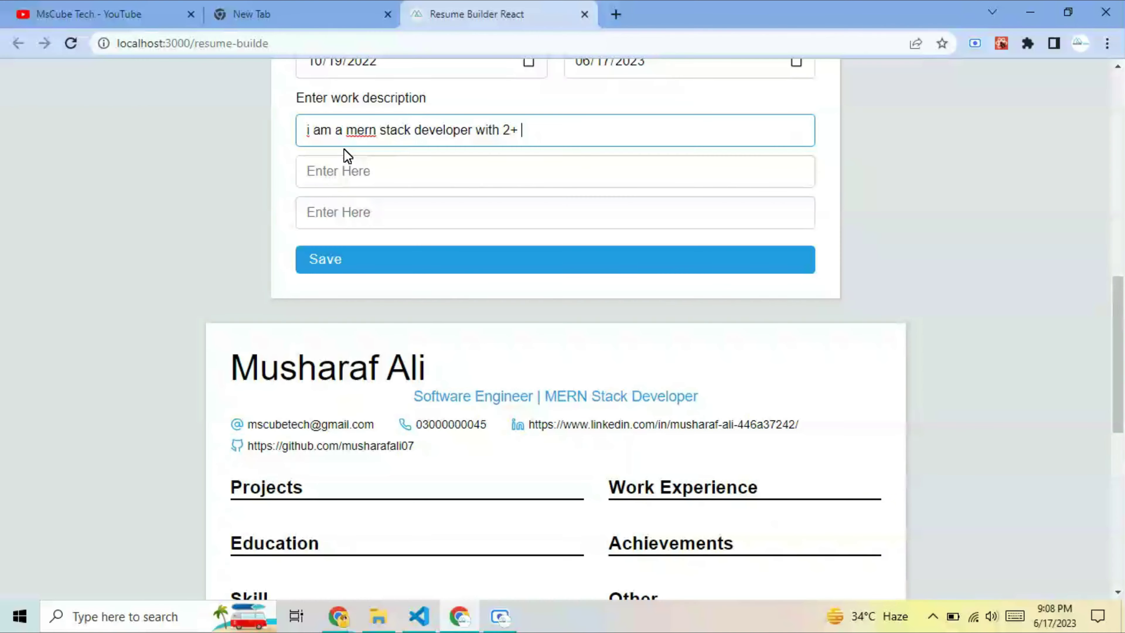
type(" years ")
type("experic")
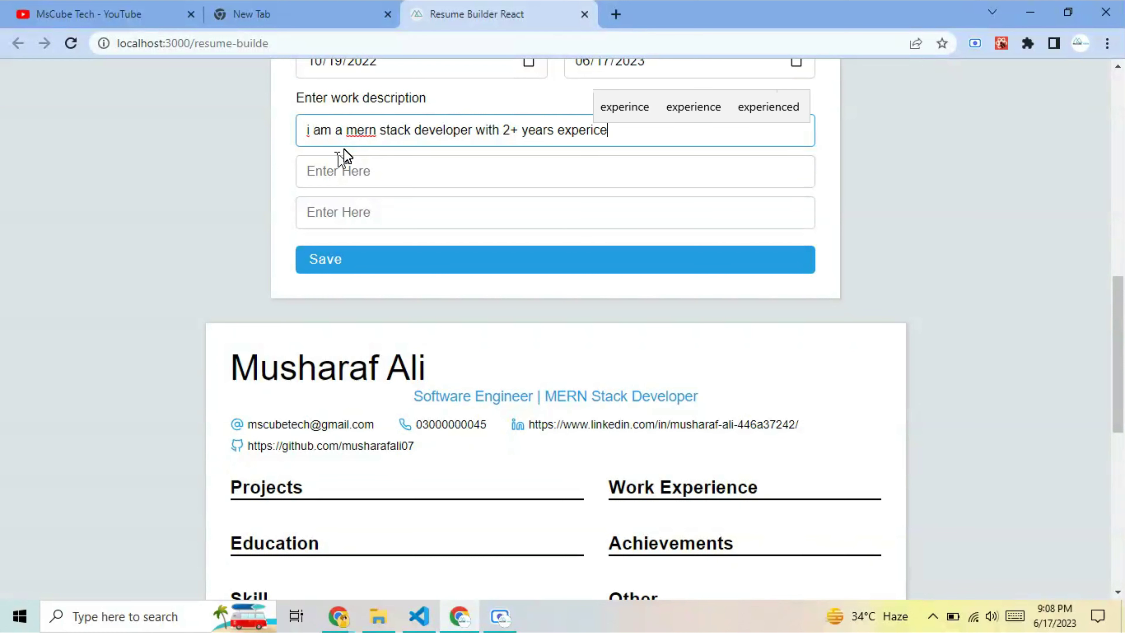
type("e in this ")
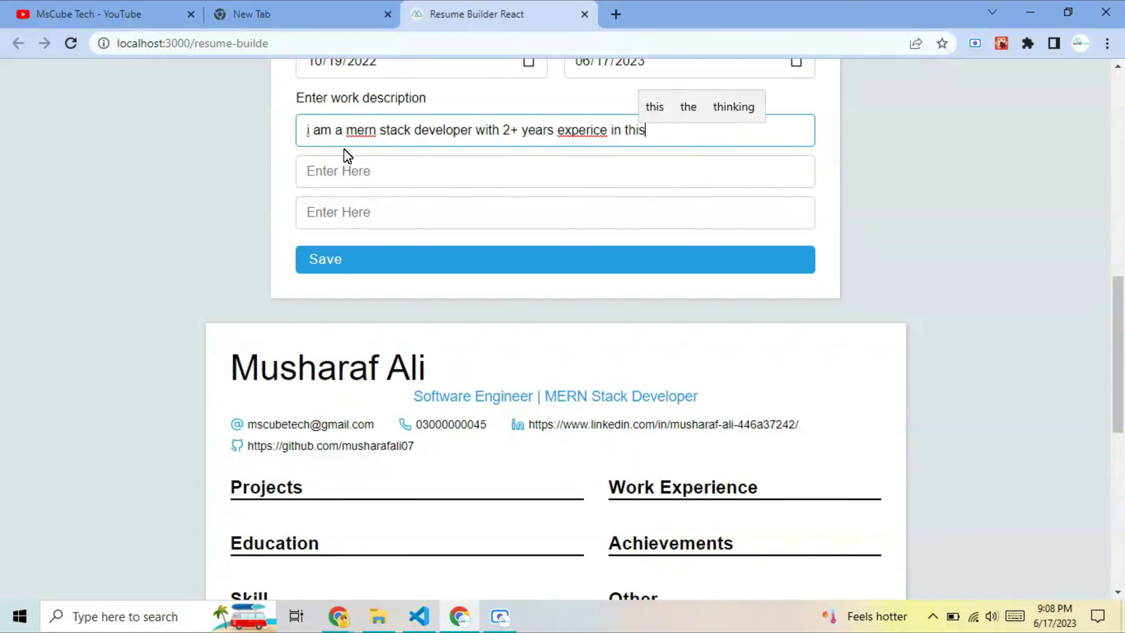
type("fiesl")
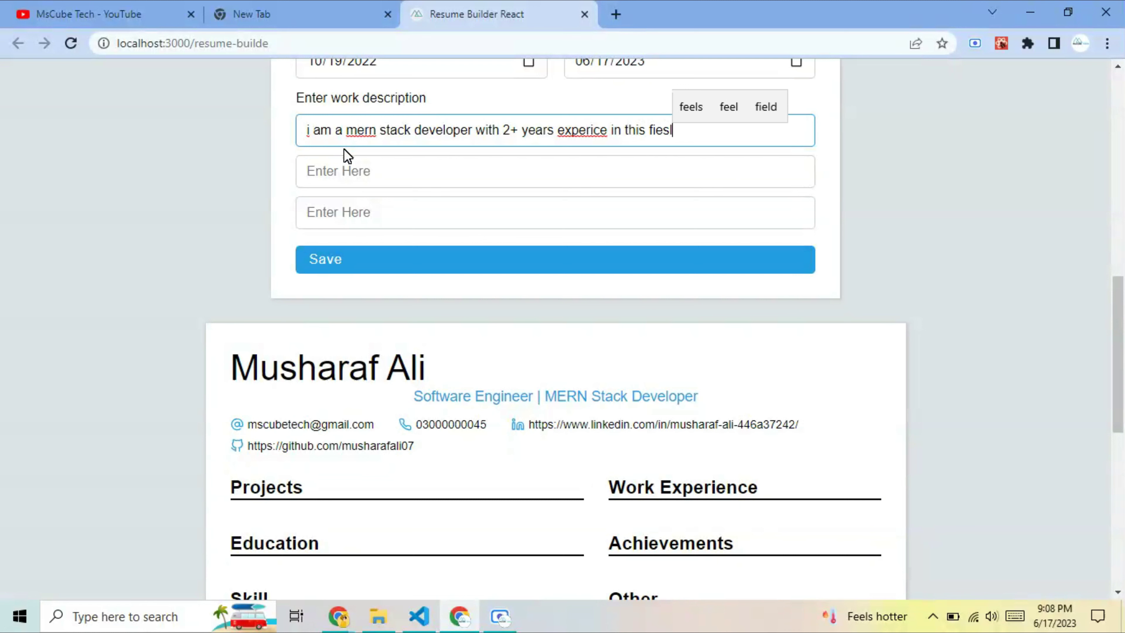
key("BackSpace")
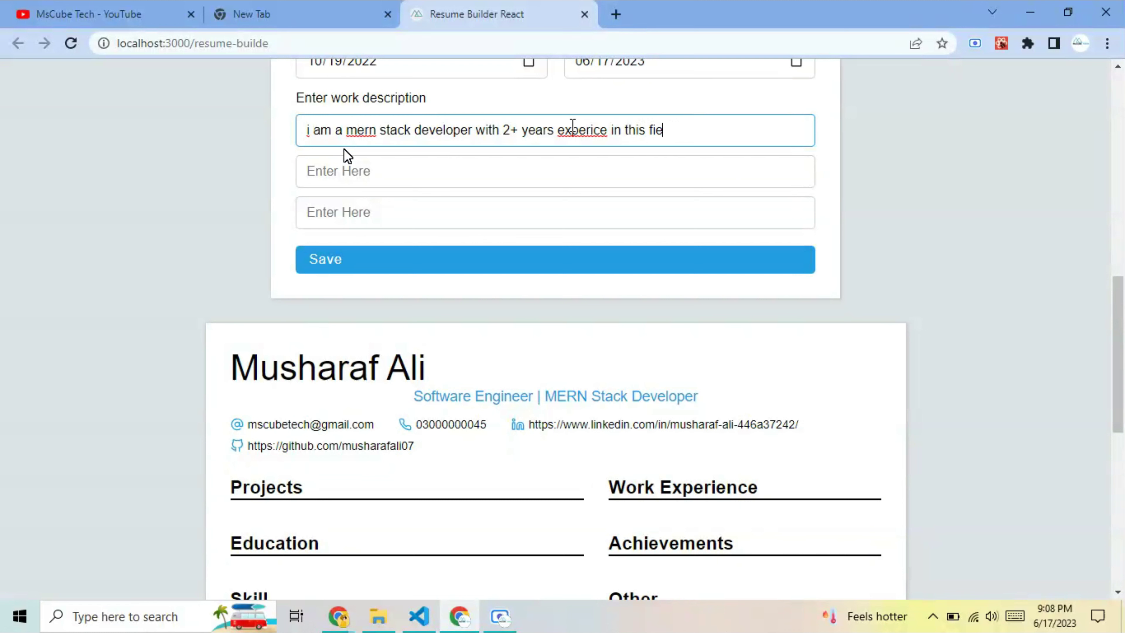
key("BackSpace")
type("d")
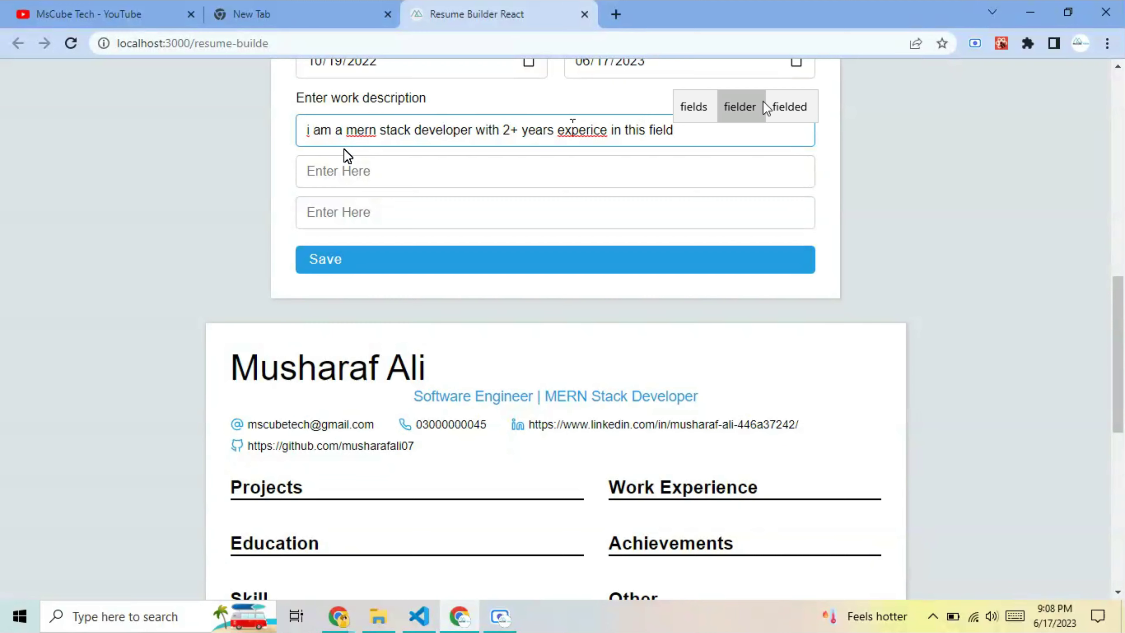
left_click(702, 109)
type(".")
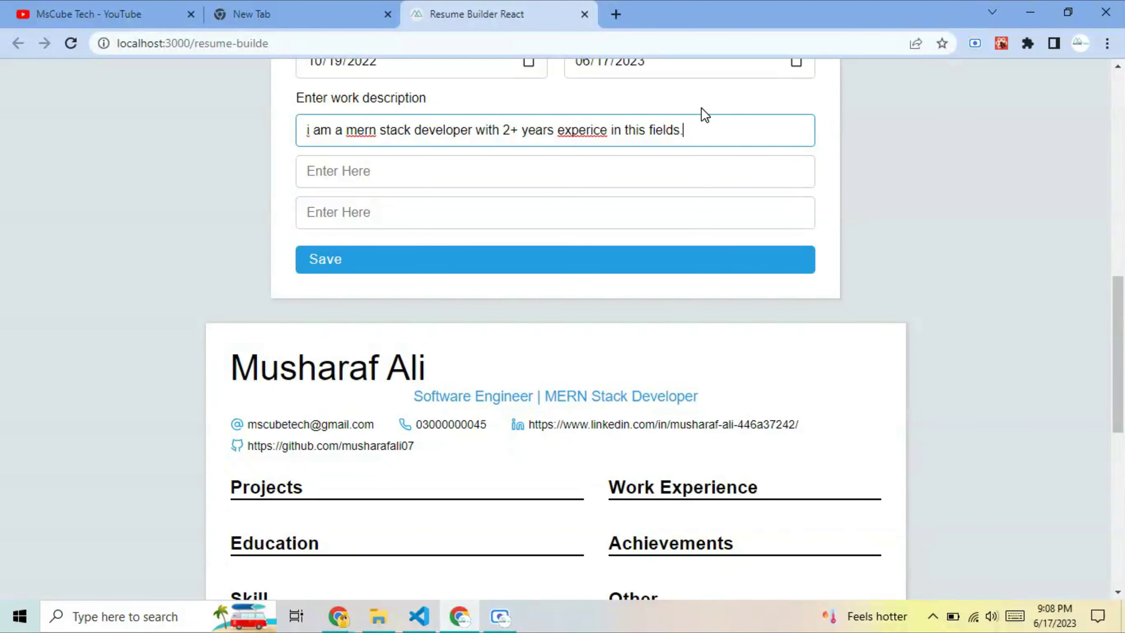
left_click(594, 131)
type("n")
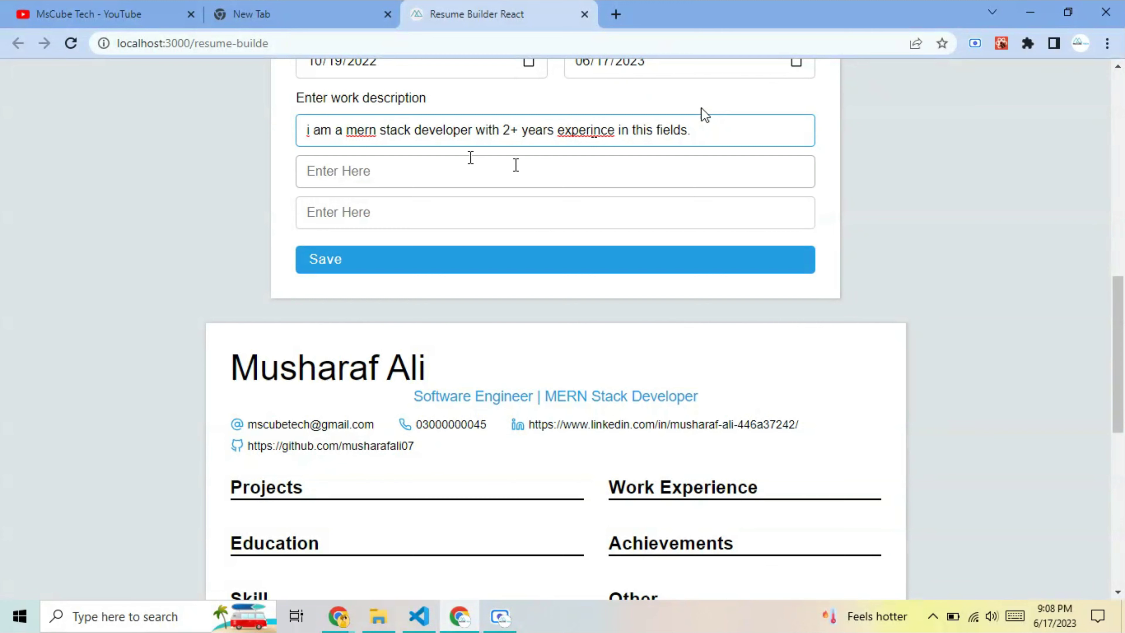
Step: Save the Web DEVELOPER entry and check it under Work Experience in the preview
left_click(497, 260)
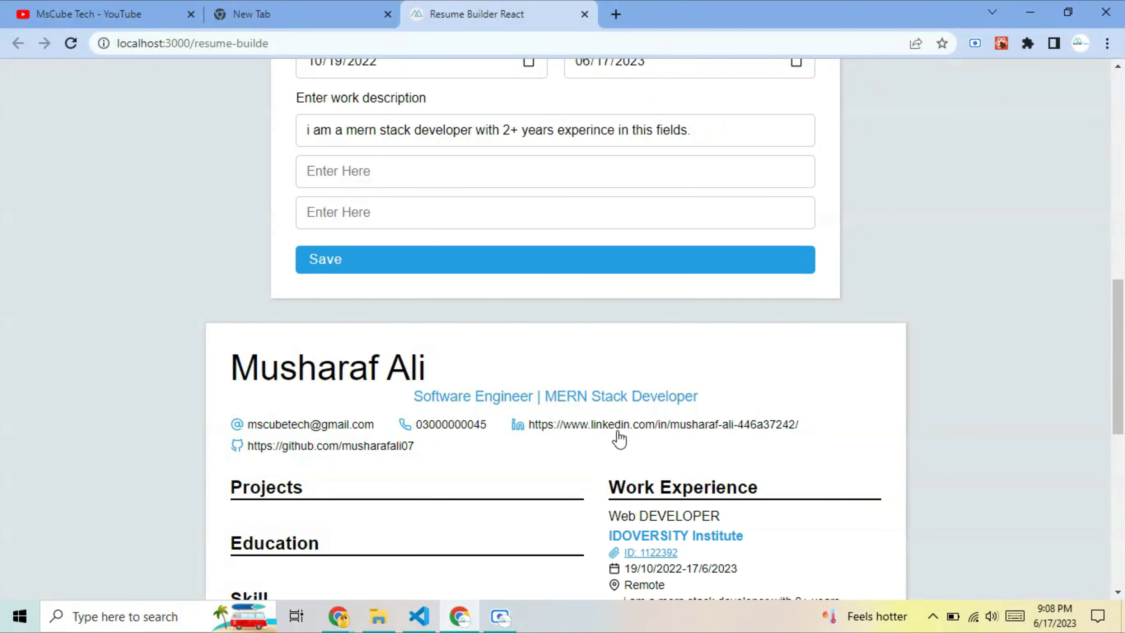
scroll(620, 439, "down", 2)
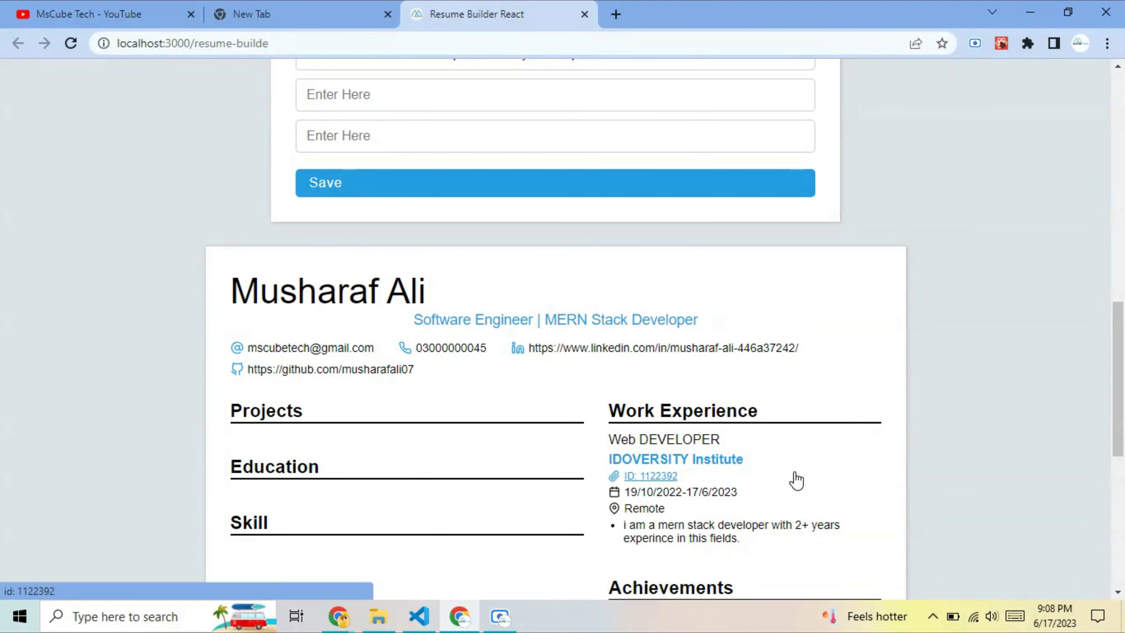
scroll(343, 449, "down", 2)
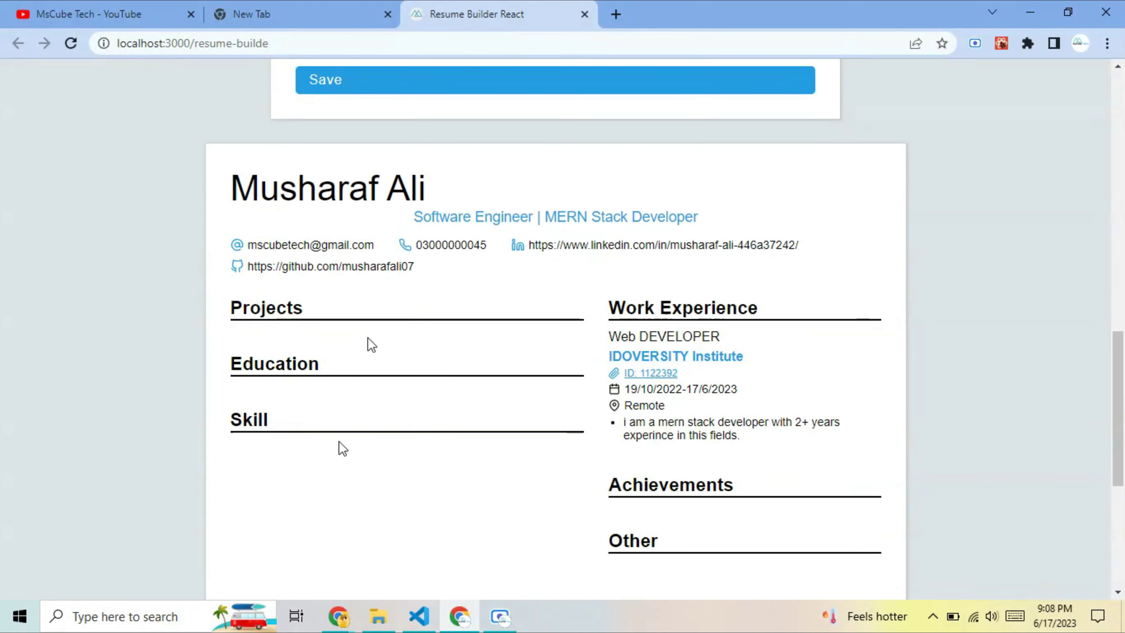
scroll(342, 449, "up", 10)
scroll(371, 345, "up", 2)
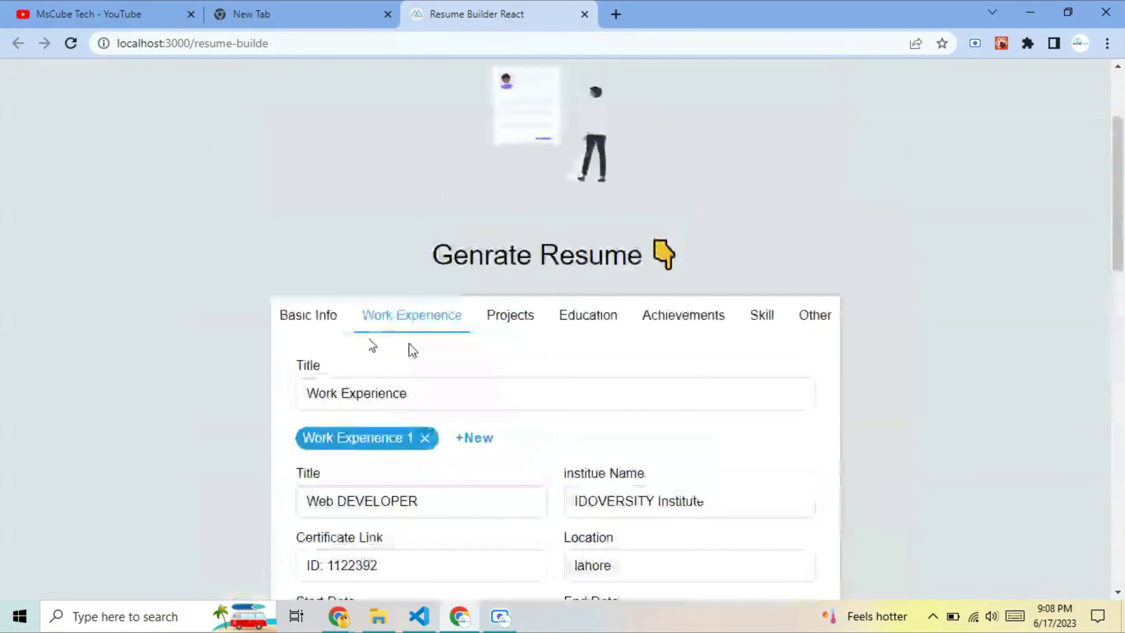
left_click(510, 318)
Step: Enter 'ZARA Creative' as the first project's title
left_click(417, 484)
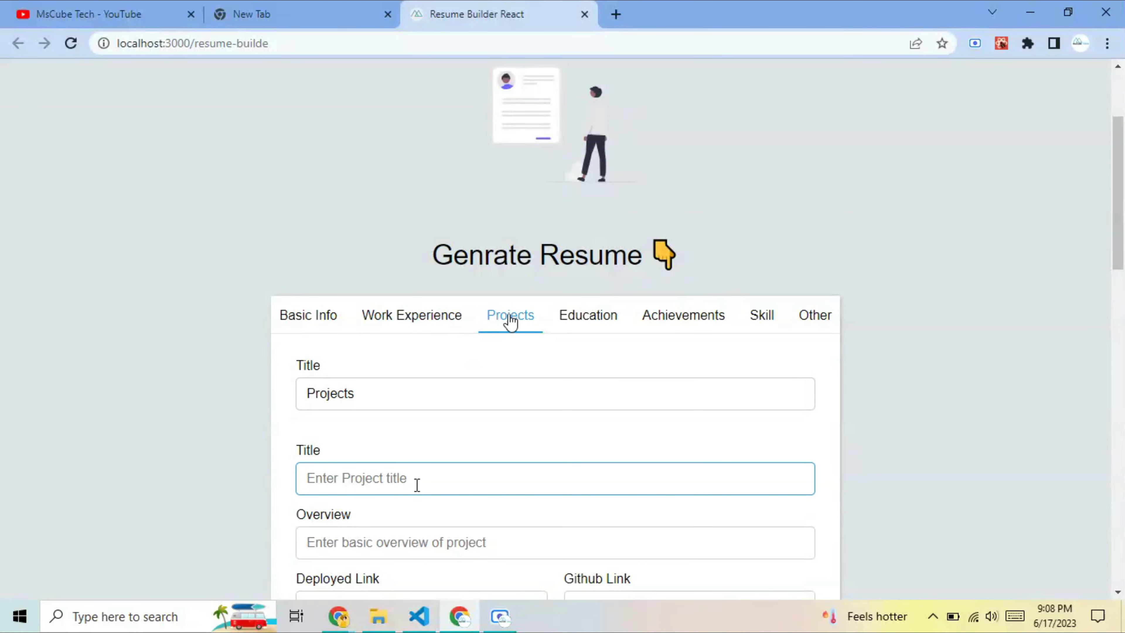
type("ZARA")
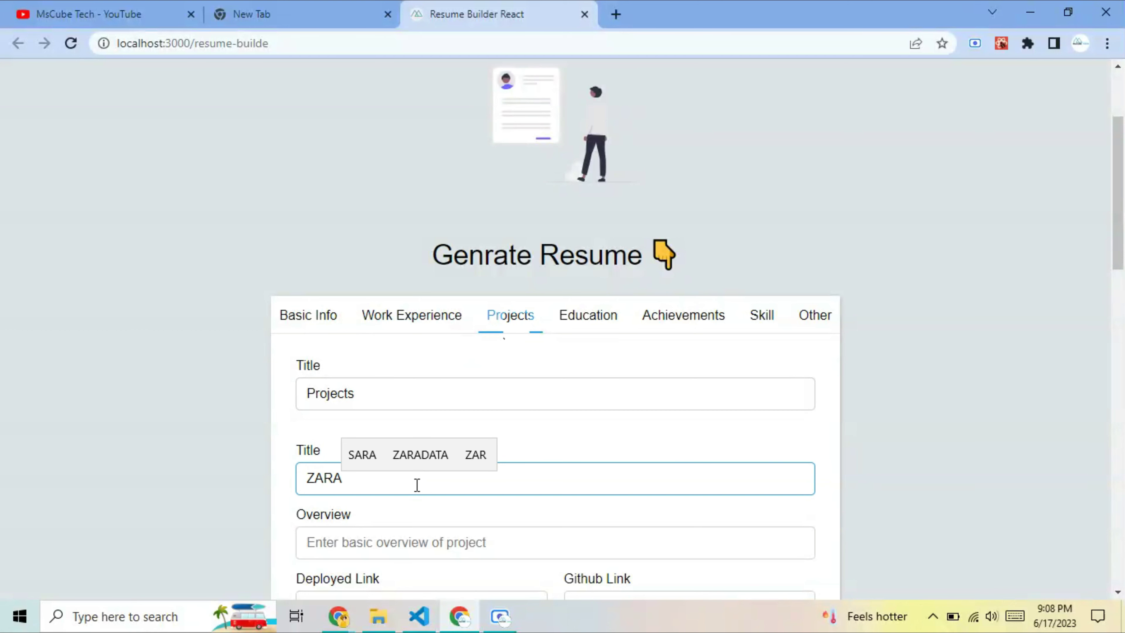
type(" Create")
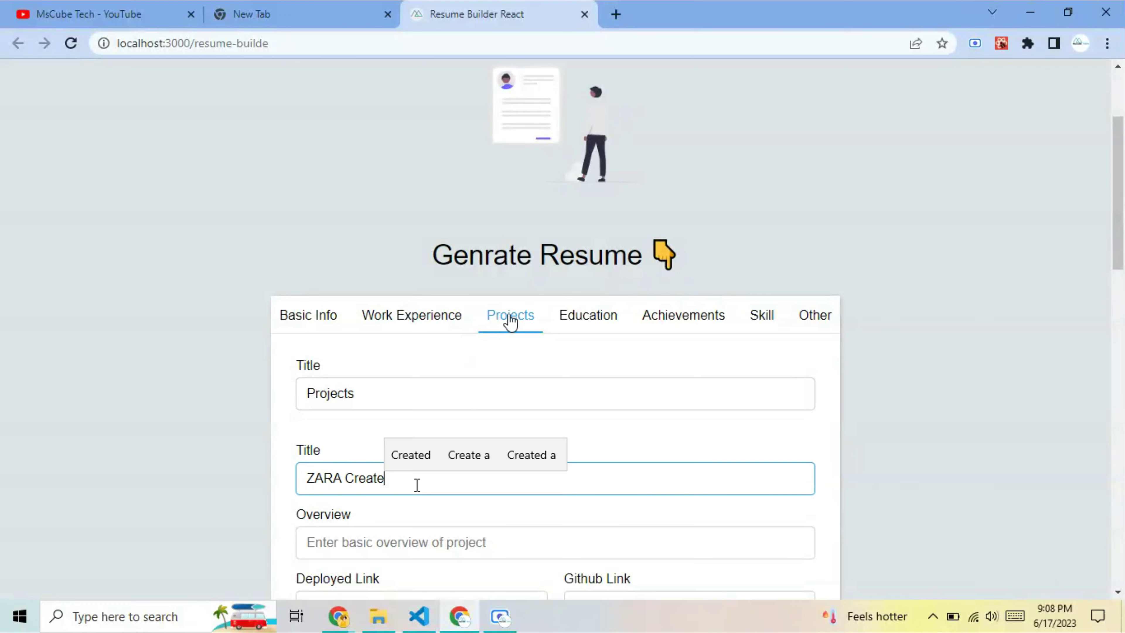
key("BackSpace")
type("ive")
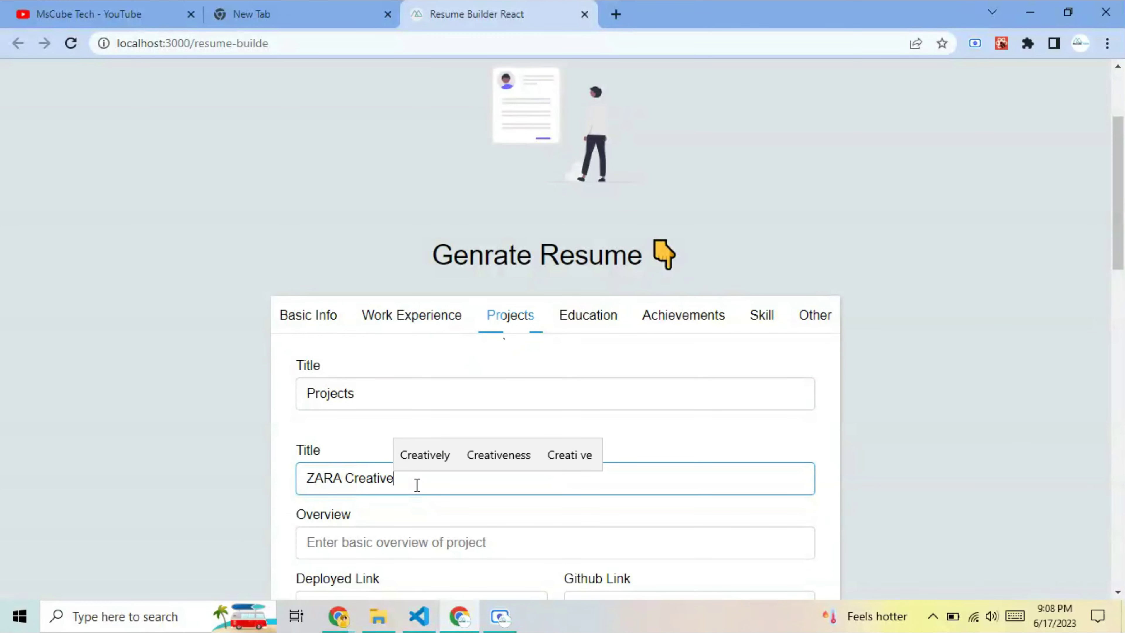
scroll(417, 485, "down", 3)
Step: Start the overview: 'Zara com is ecommerce website in which are products'
left_click(357, 399)
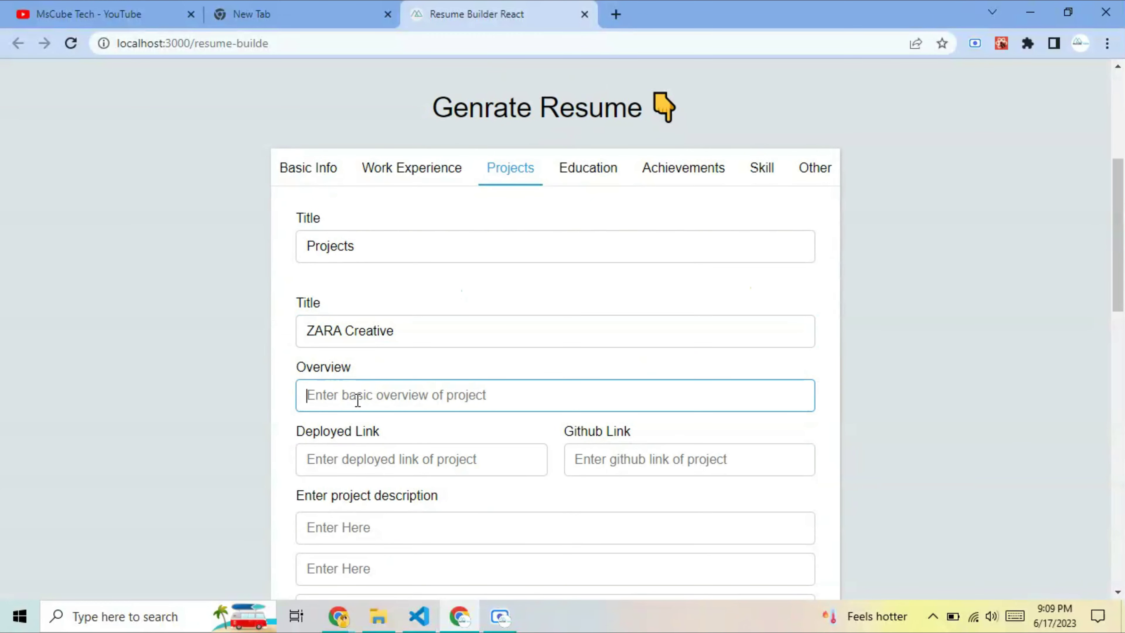
type("Zara com  is eco")
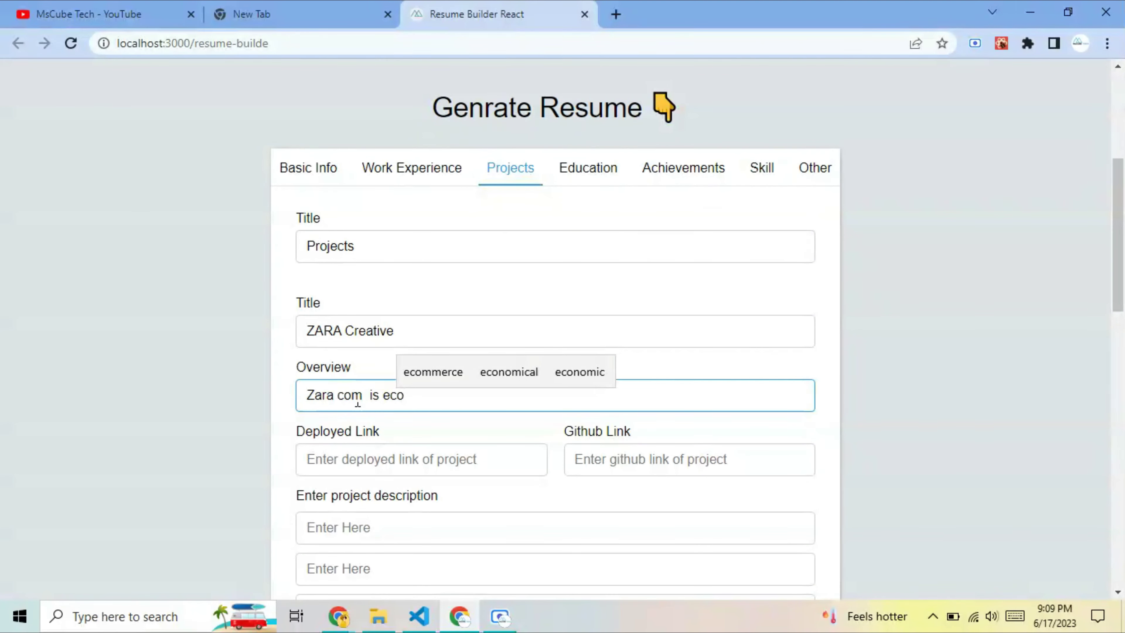
left_click(414, 378)
type("website in whi")
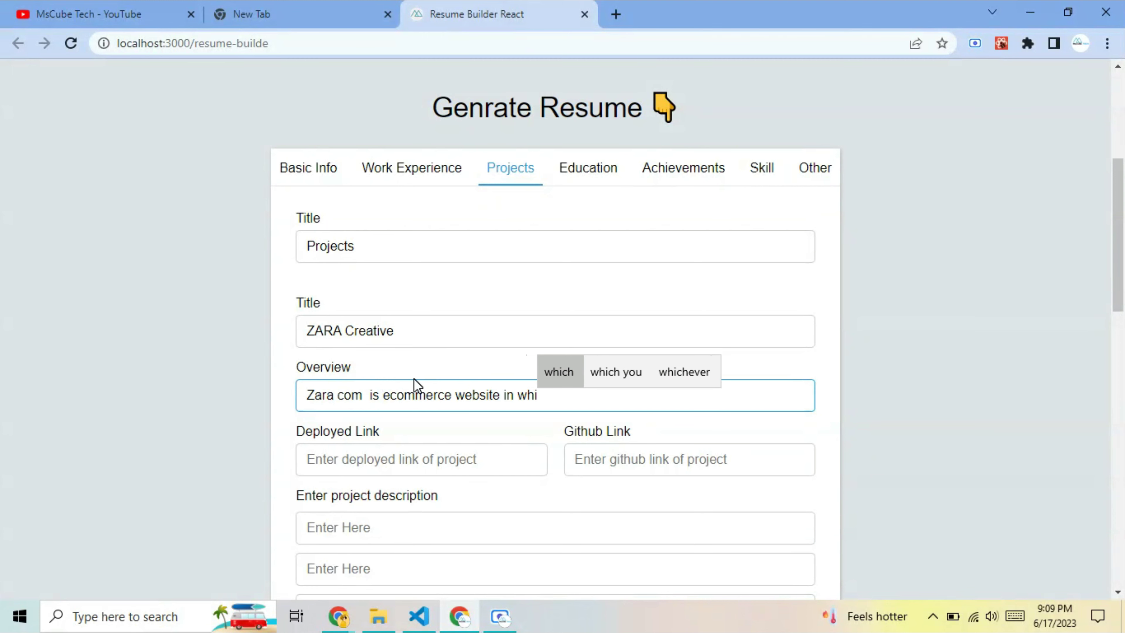
left_click(536, 376)
left_click(543, 382)
type("h ")
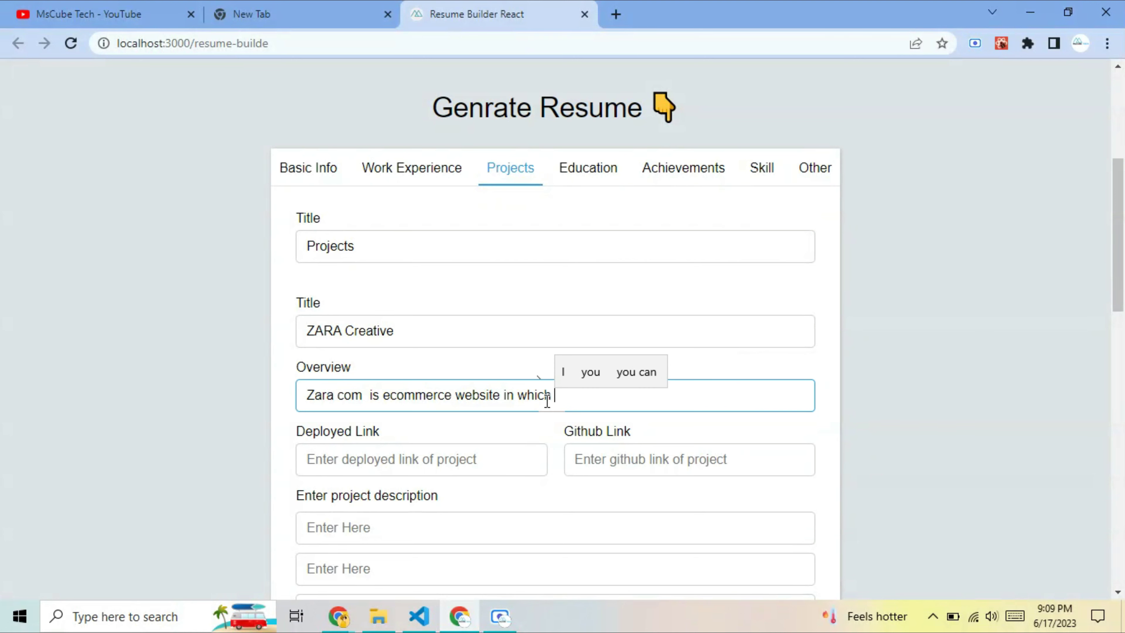
type("are products")
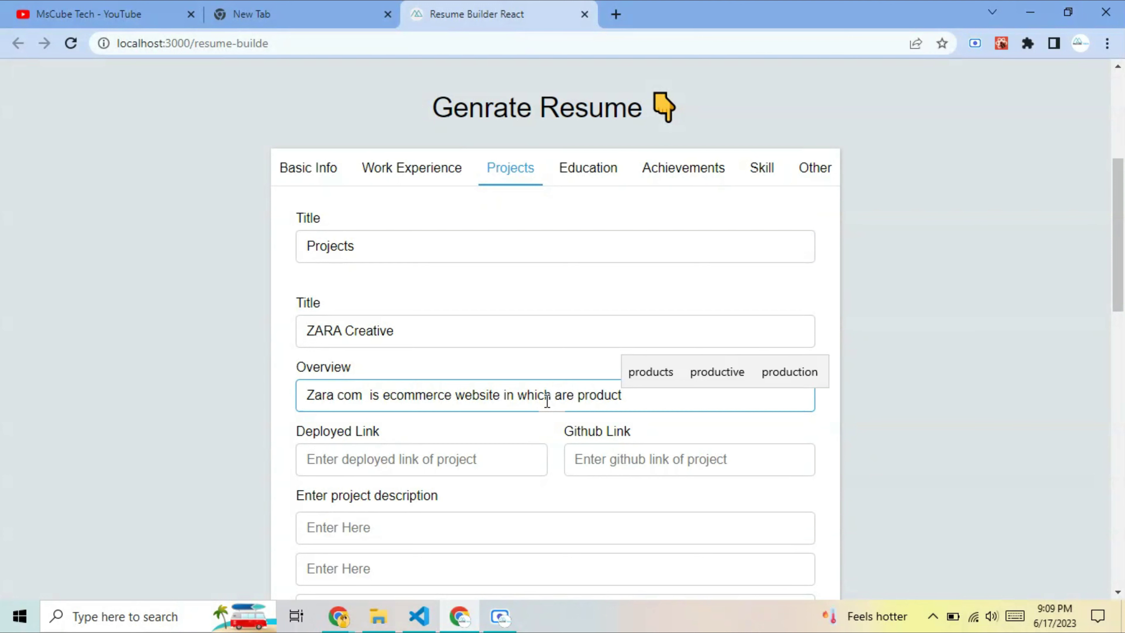
type(" sale ")
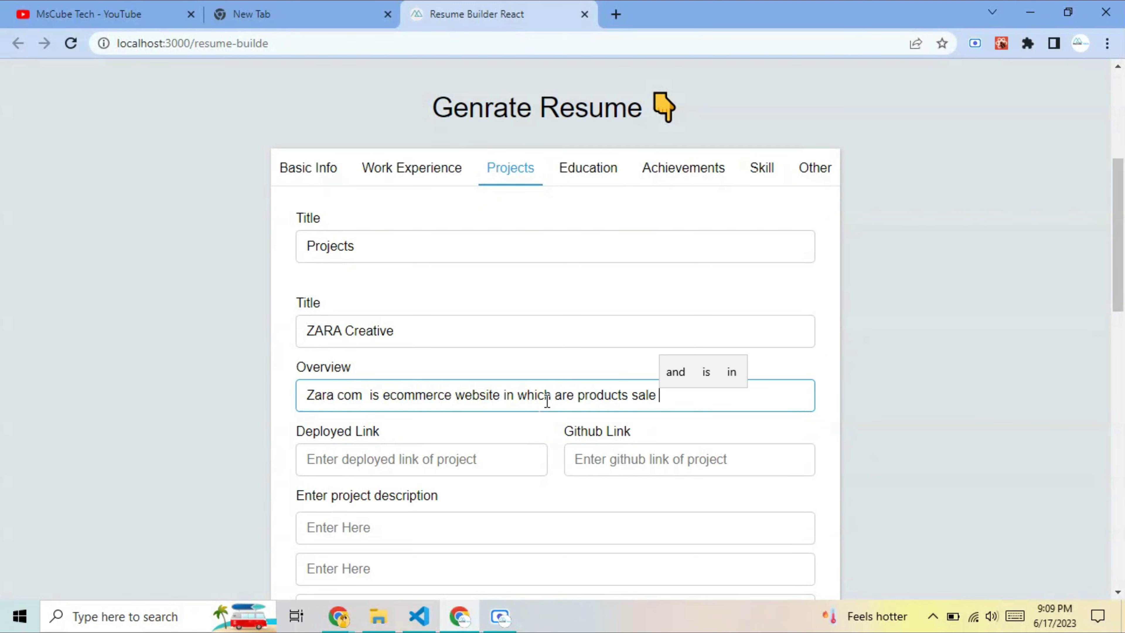
type("and bu")
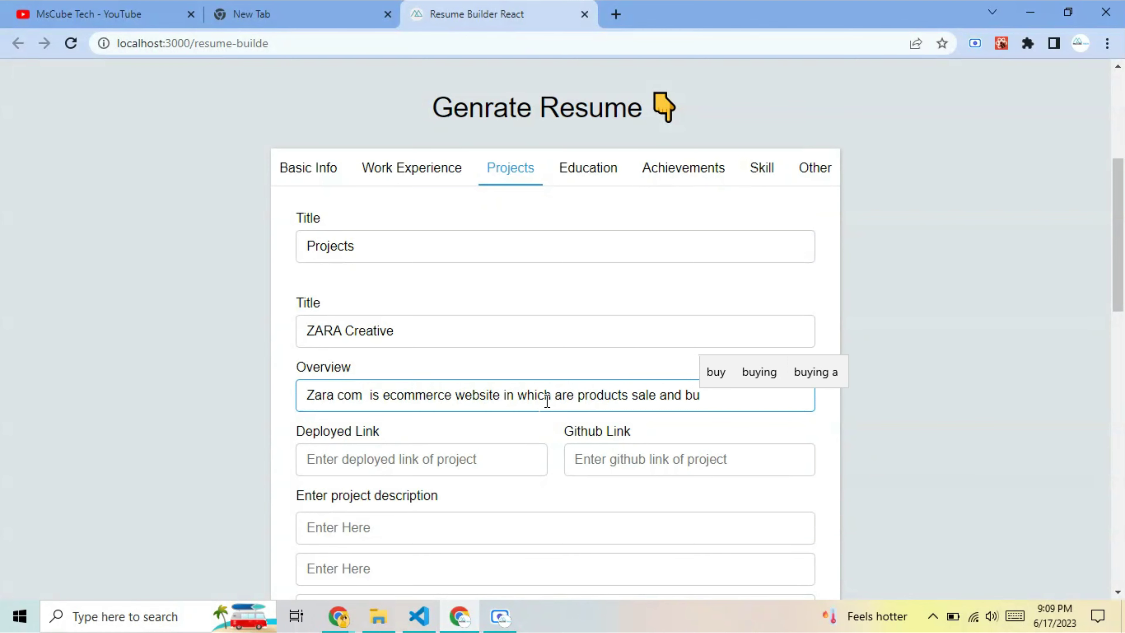
Step: Finish the overview with 'buy of different categories.' and correct the misspelled 'categories'
key("BackSpace")
key("BackSpace")
key("BackSpace")
key("BackSpace")
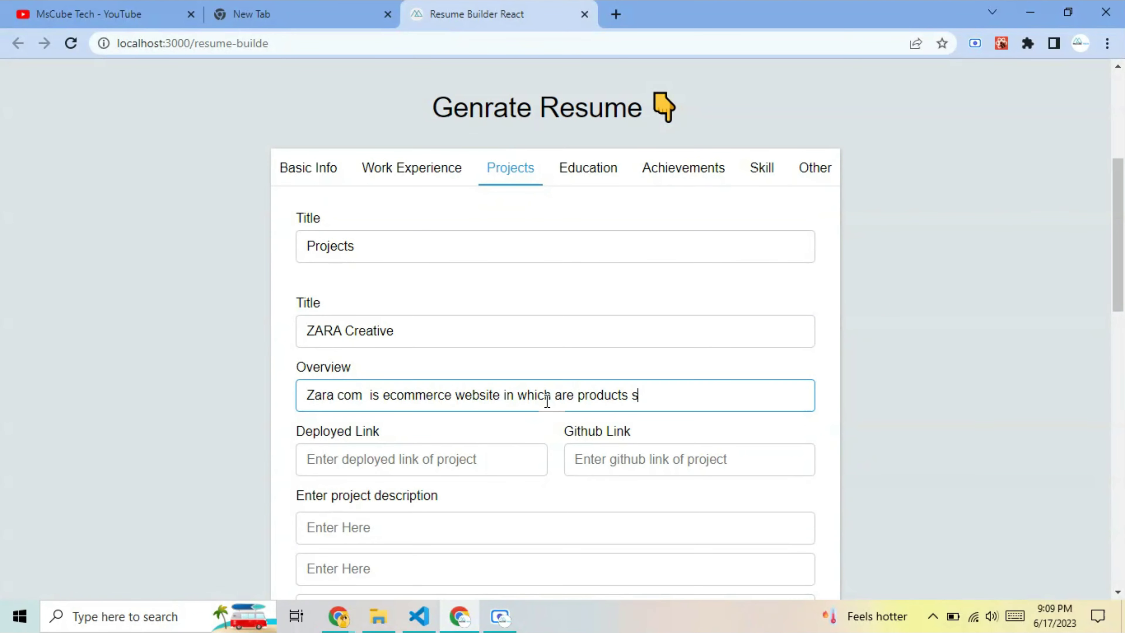
type("bu")
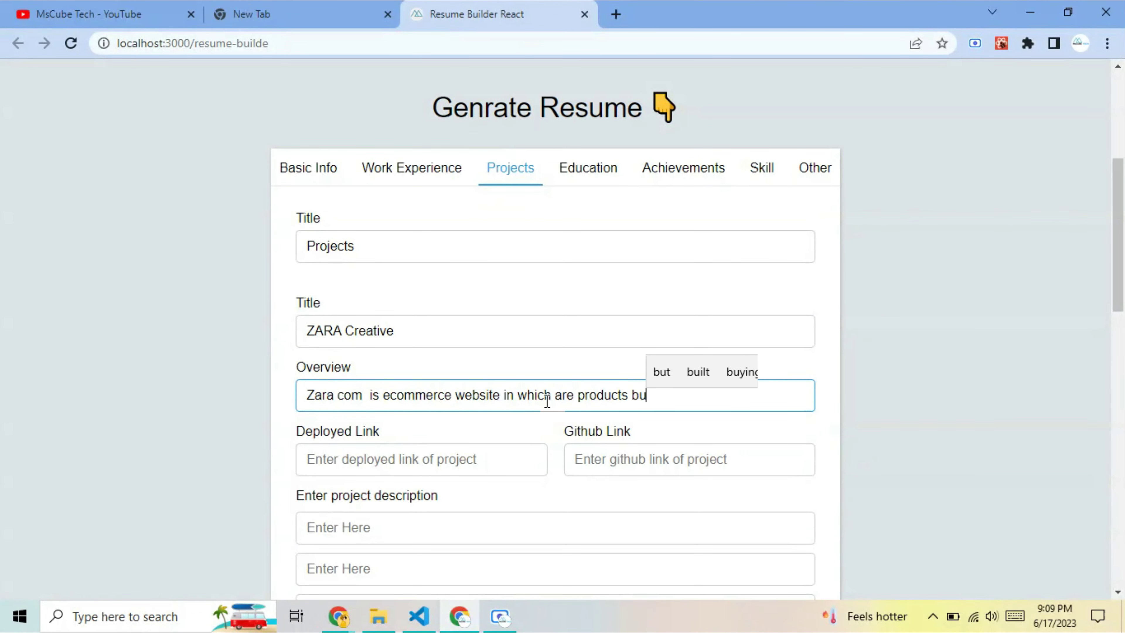
type("y od")
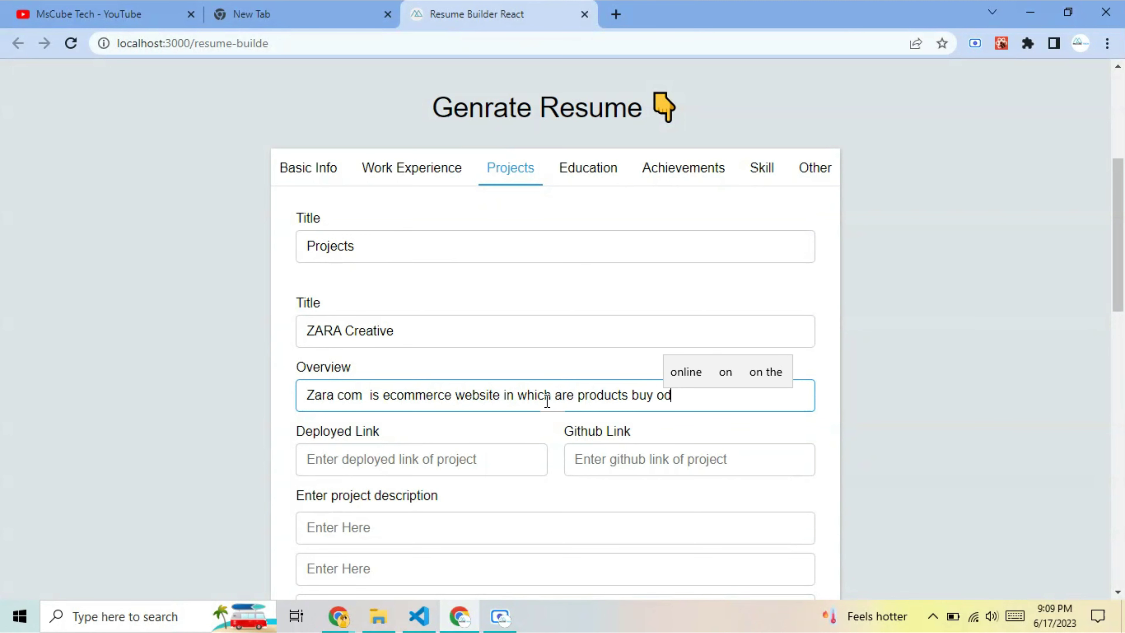
key("BackSpace")
type("f differeb")
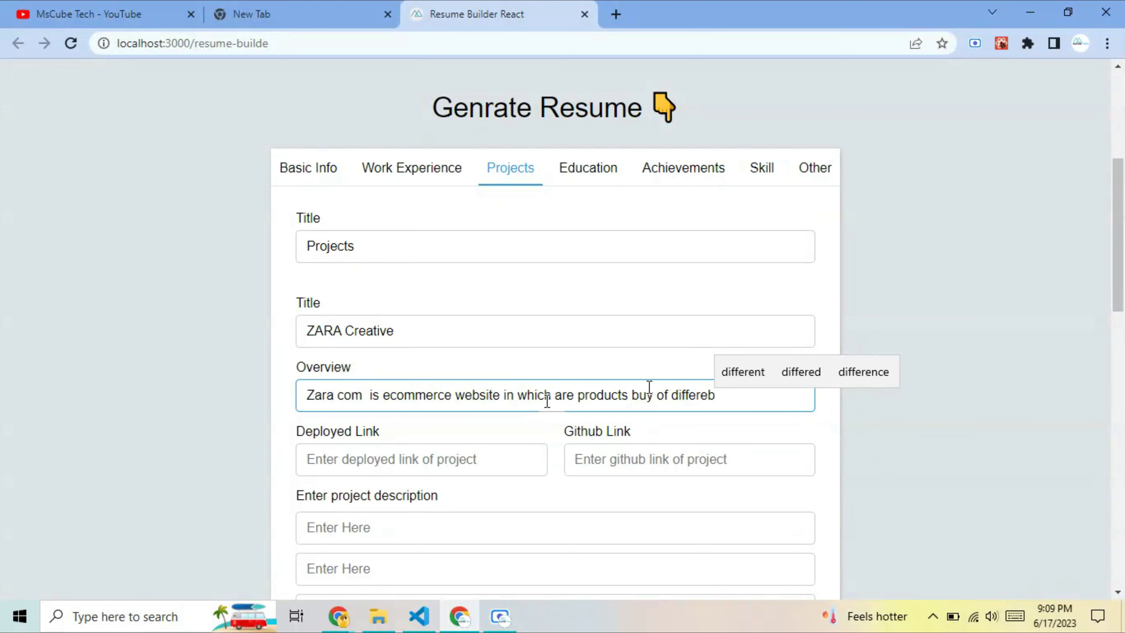
left_click(753, 371)
type("cat")
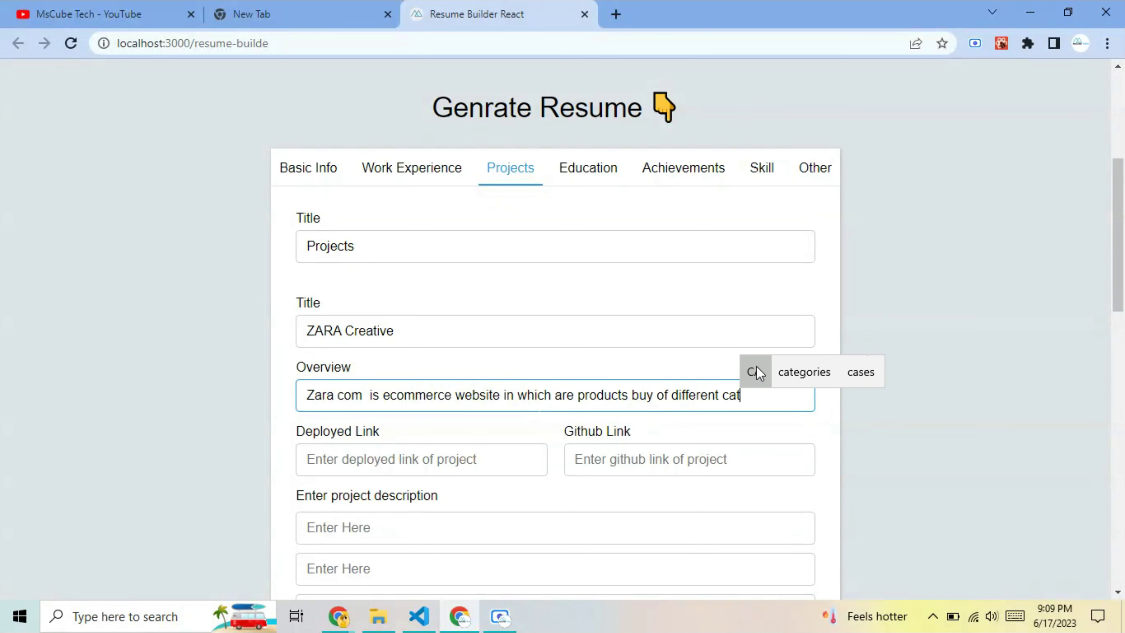
type("a")
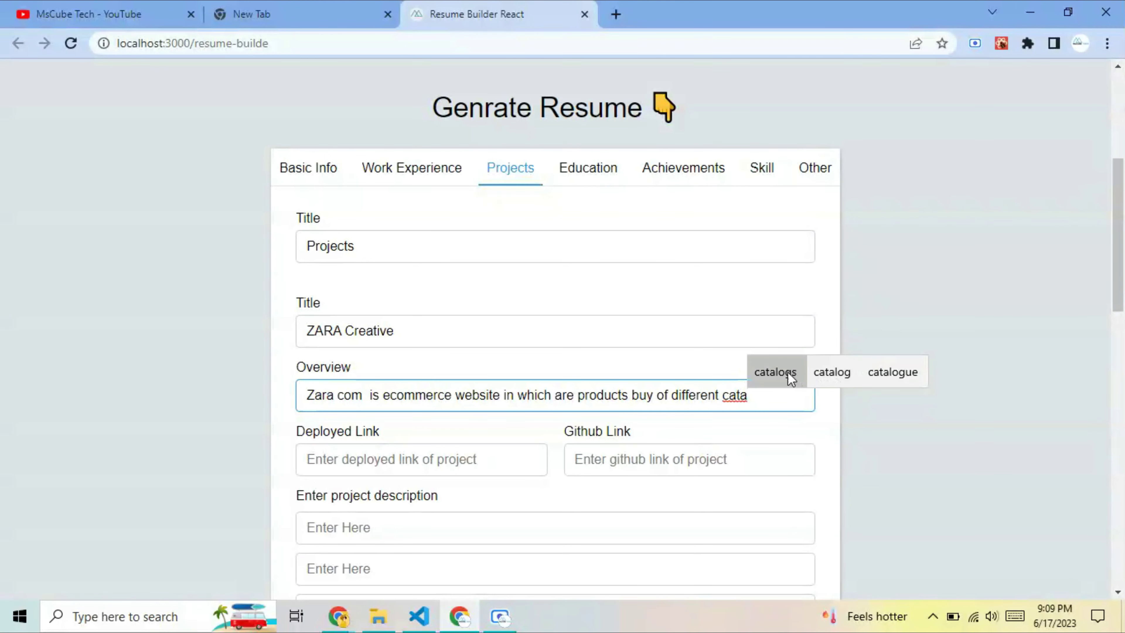
left_click(788, 372)
key("BackSpace")
key("BackSpace")
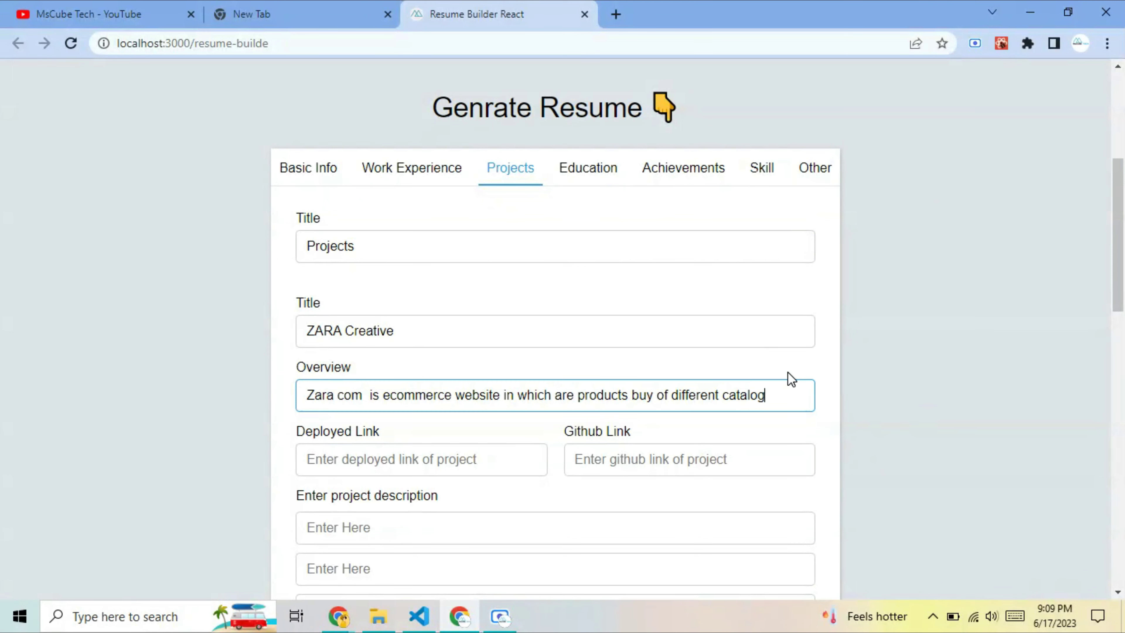
type("orie")
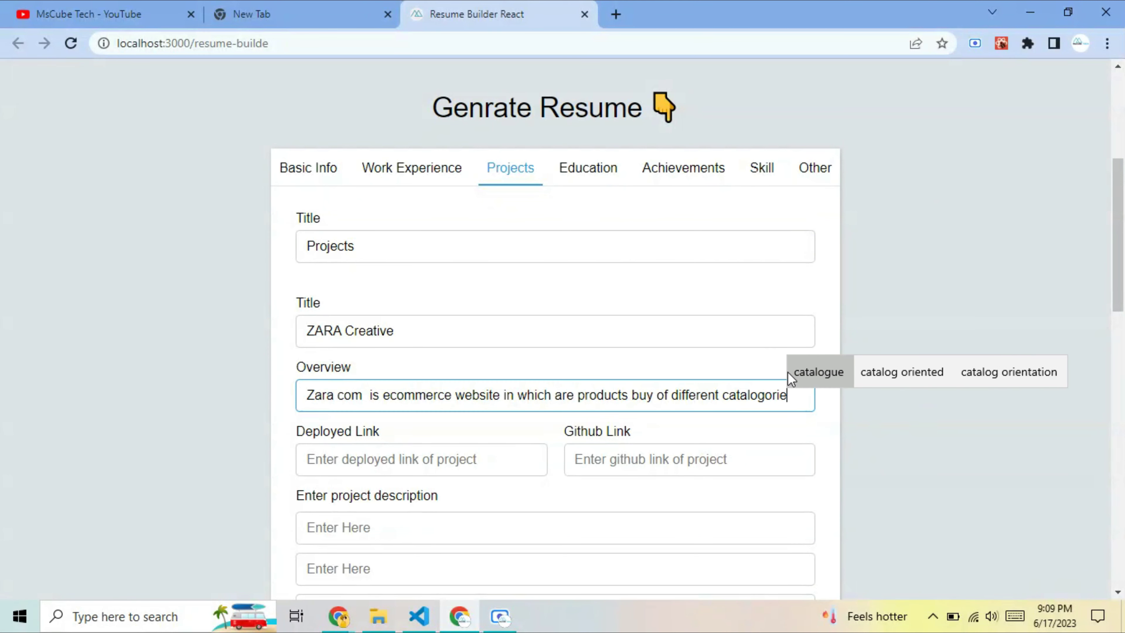
type("s")
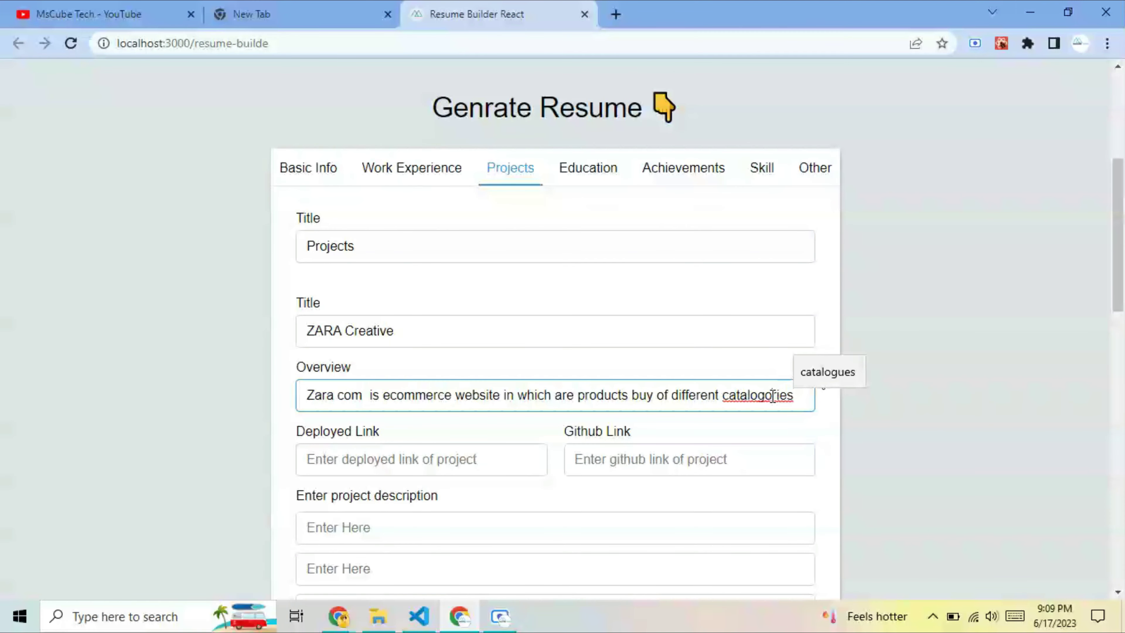
left_click(752, 397)
key("BackSpace")
key("BackSpace")
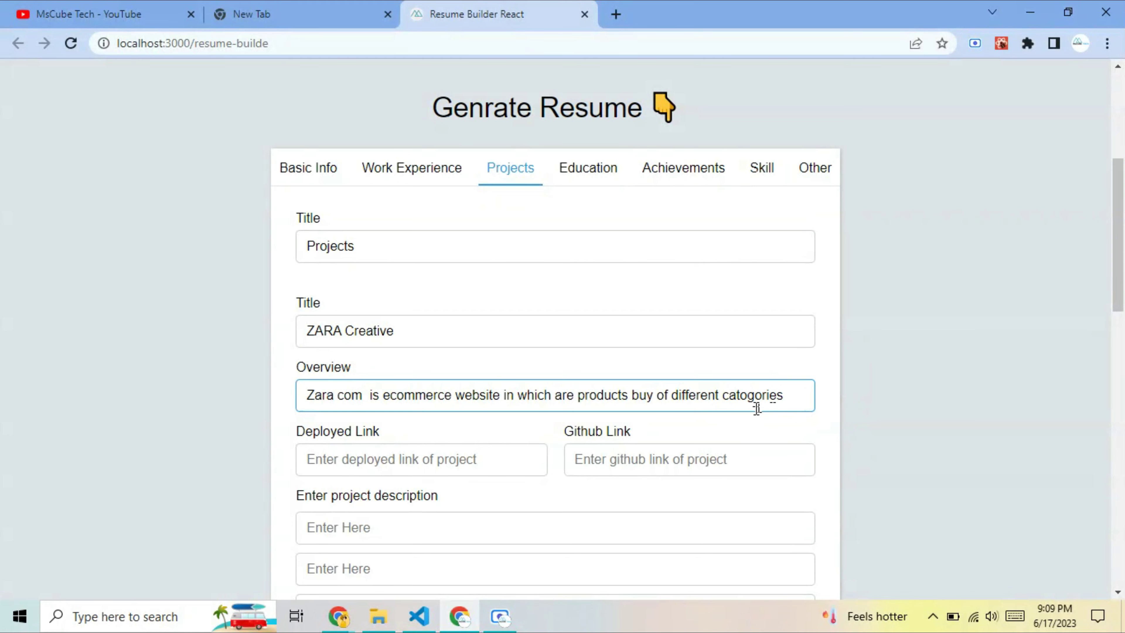
type("e")
key("BackSpace")
key("BackSpace")
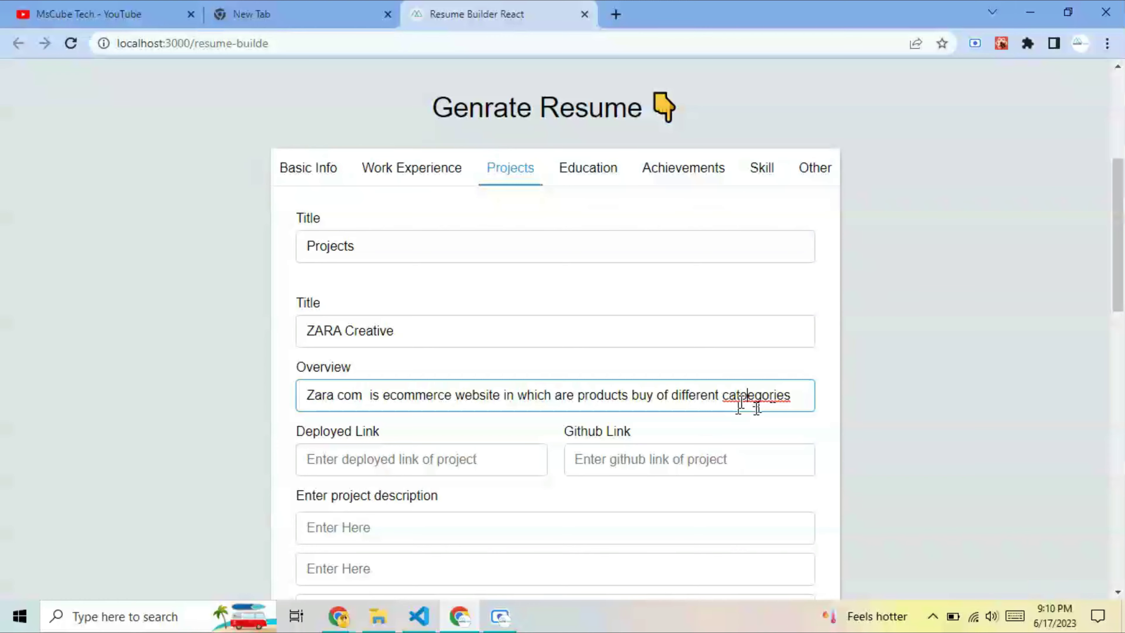
type("e")
Step: Paste the GitHub profile link from clipboard history into the Github Link field
left_click(456, 463)
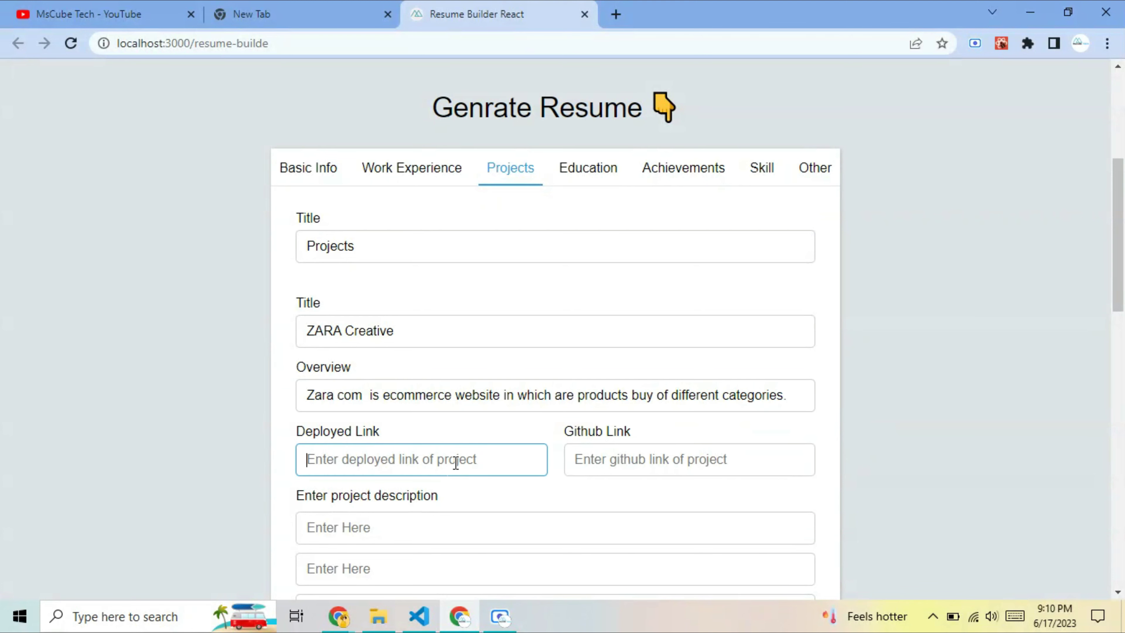
left_click(646, 469)
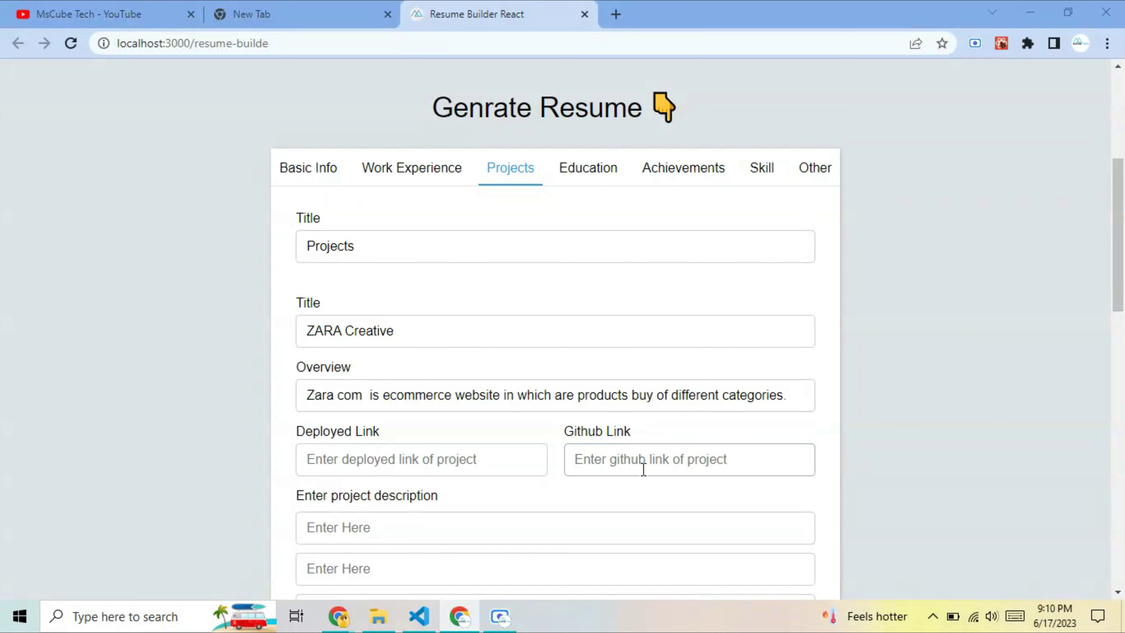
key("super")
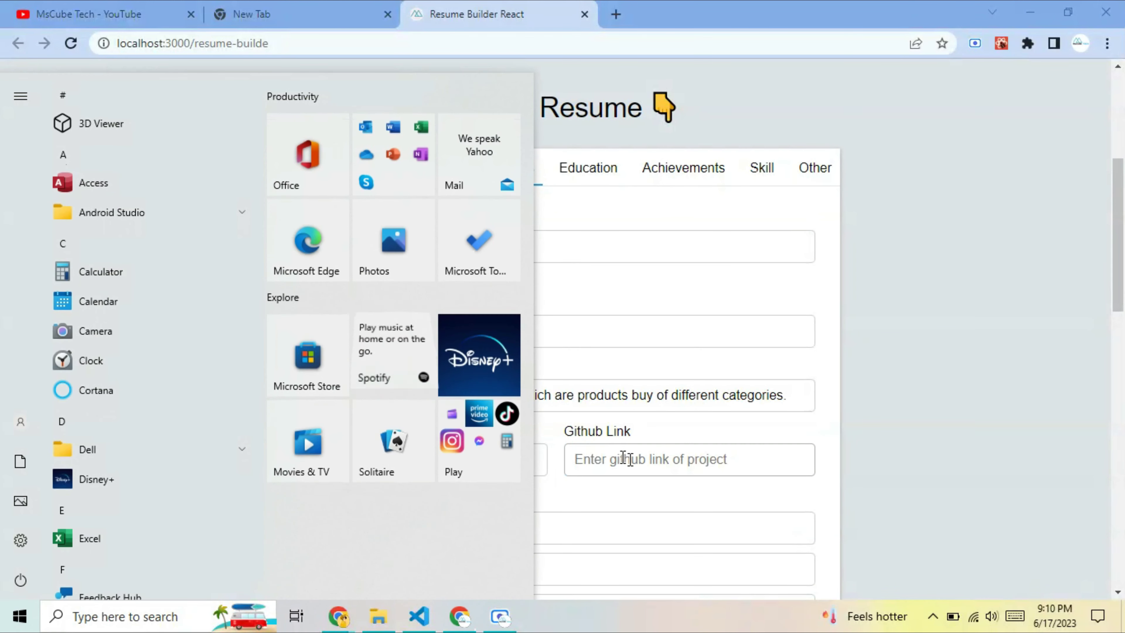
left_click(623, 456)
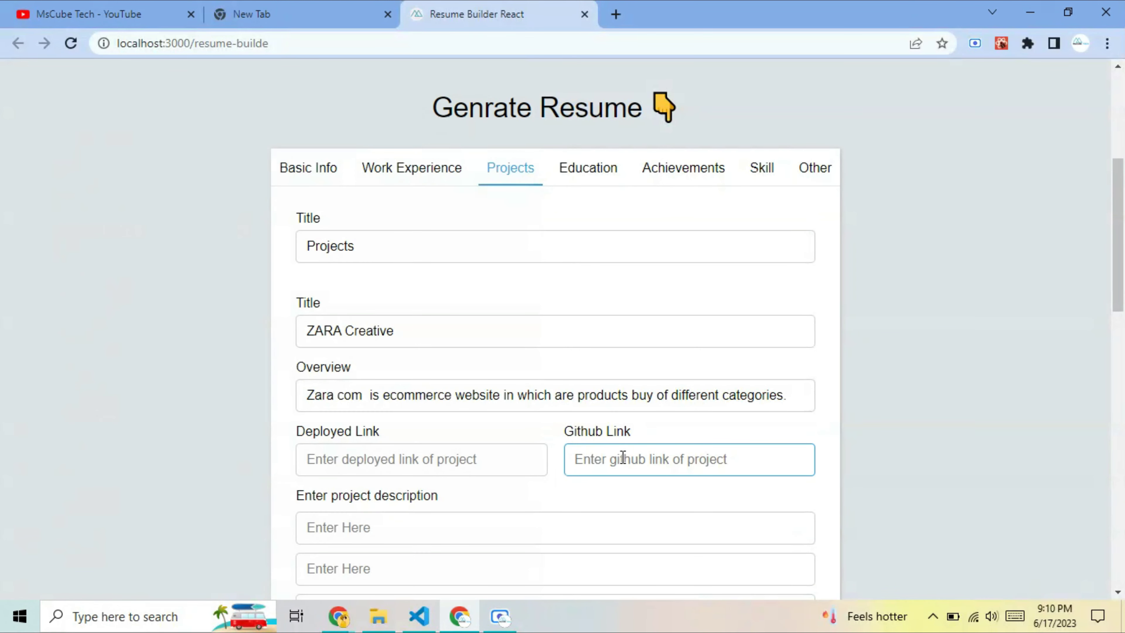
key("super+v")
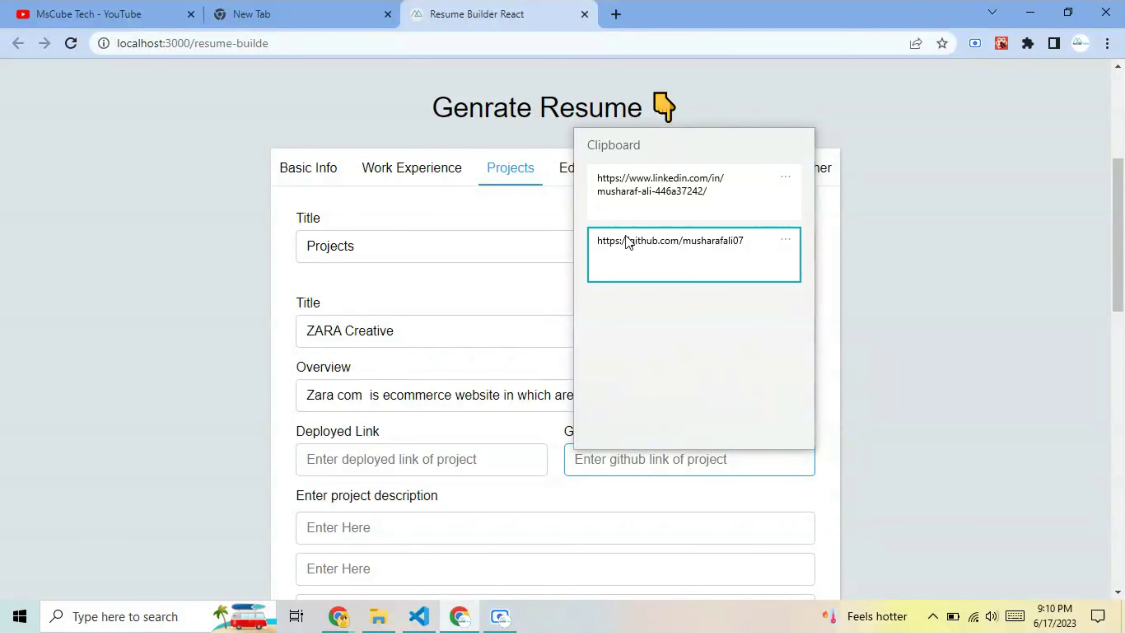
left_click(628, 243)
Step: Copy the Overview text into the first project description line
left_click(390, 463)
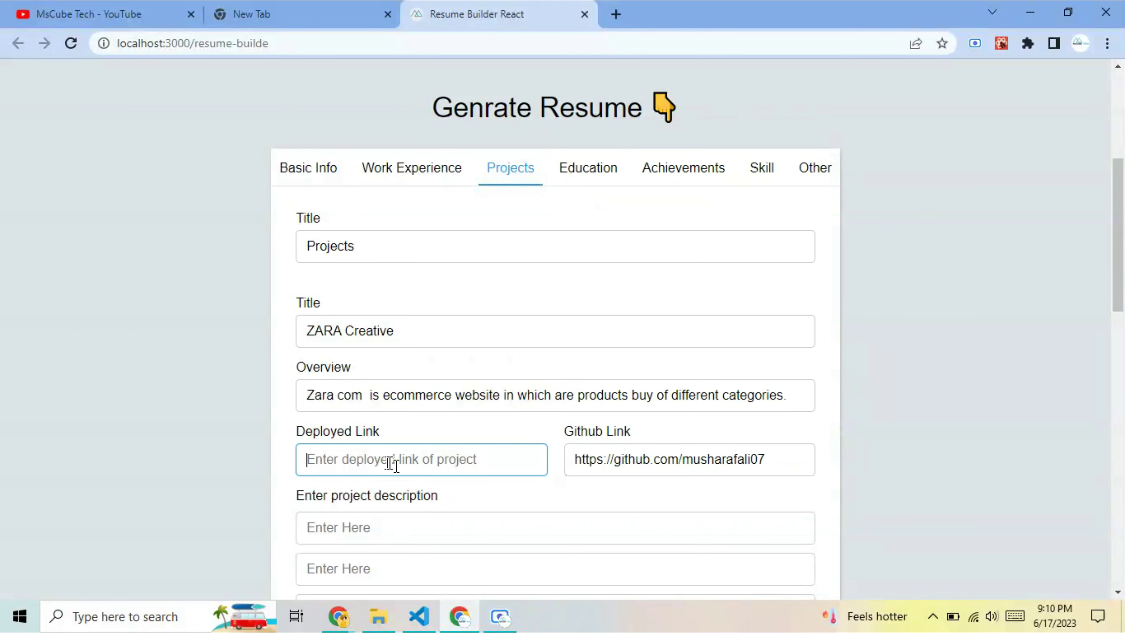
left_click(412, 528)
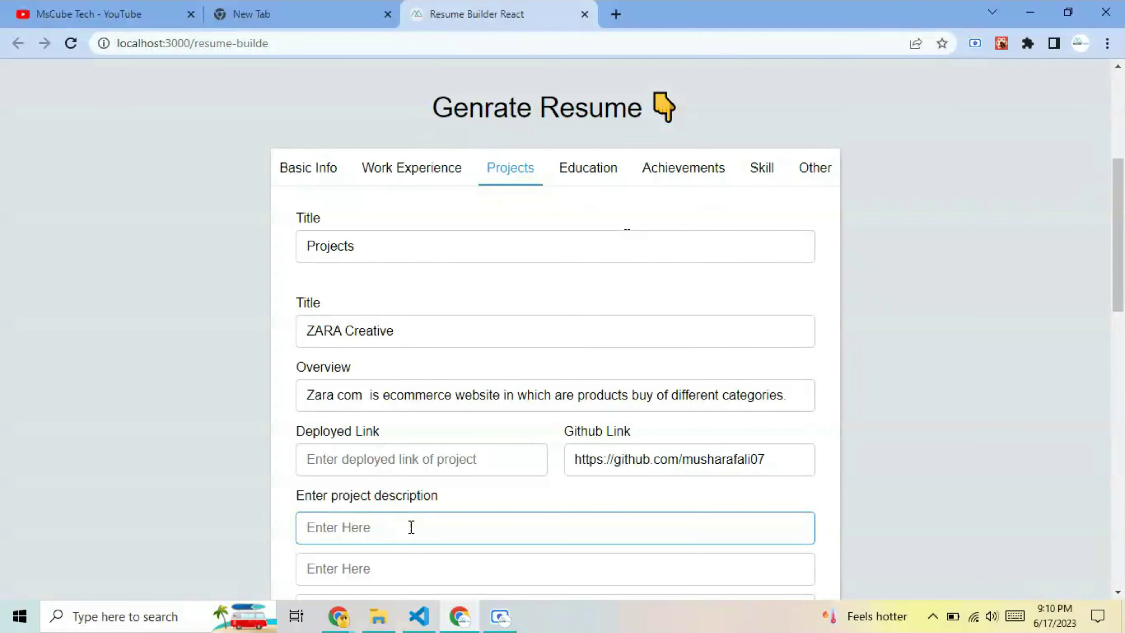
left_click(367, 392)
key("ctrl+a")
key("ctrl+c")
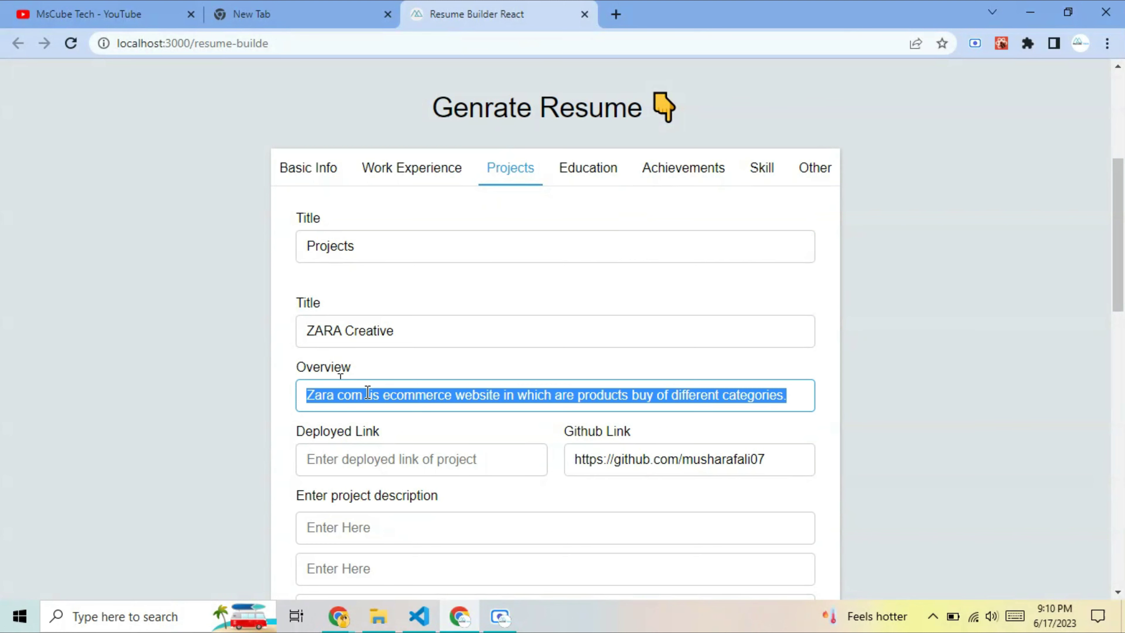
left_click(362, 523)
key("ctrl+v")
Step: Save the ZARA Creative project and check it as Projects 1 in the preview
scroll(362, 523, "down", 5)
scroll(362, 523, "down", 6)
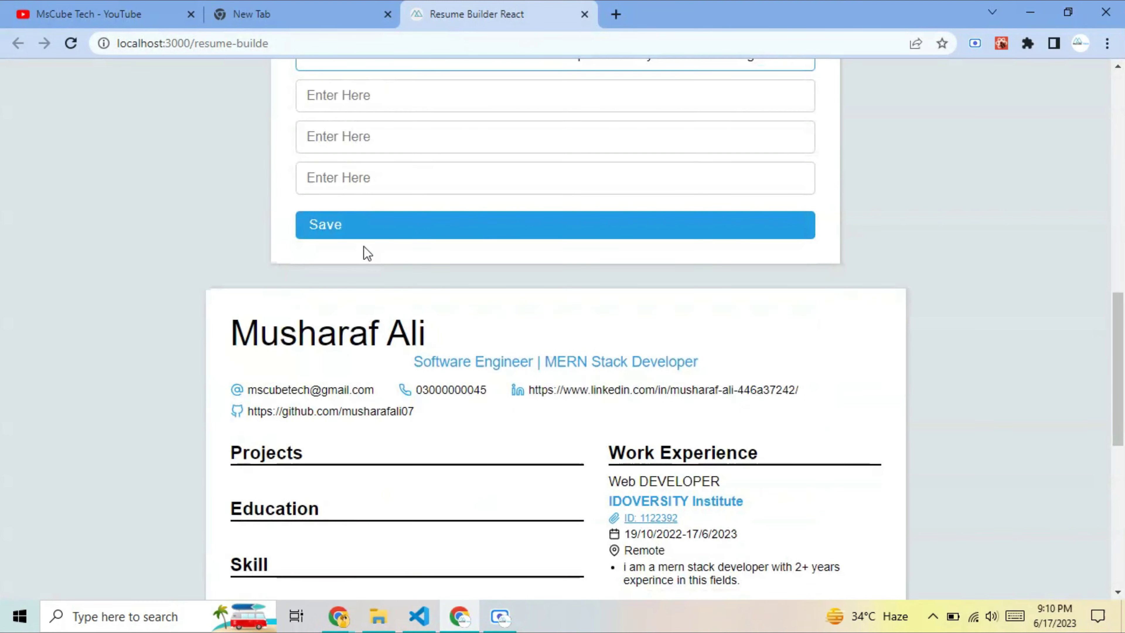
left_click(387, 243)
scroll(541, 371, "down", 2)
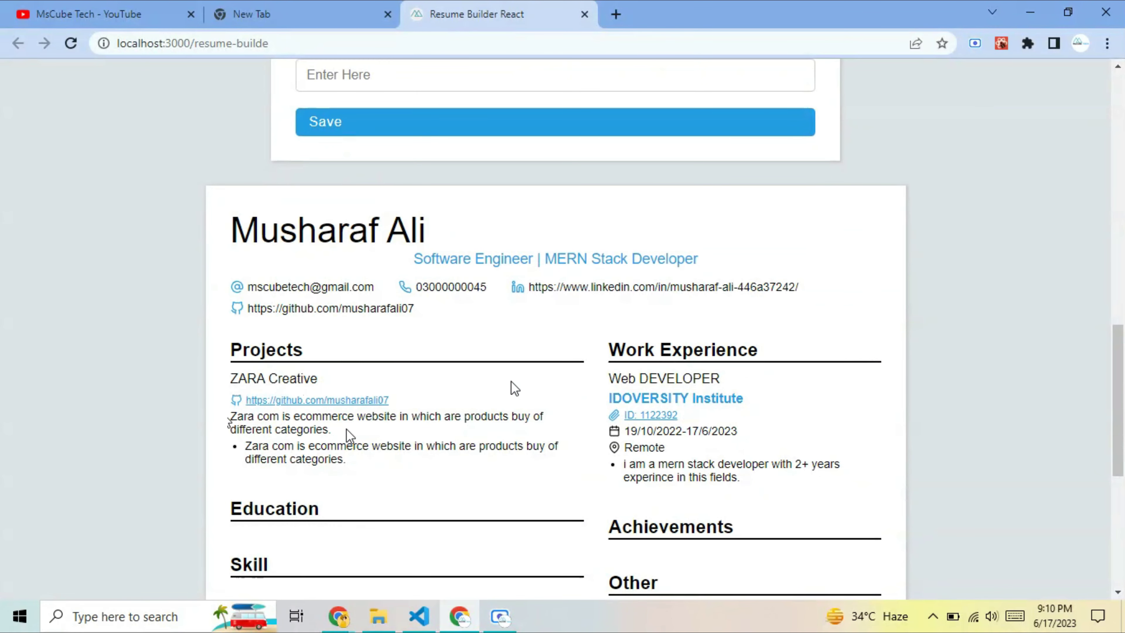
scroll(347, 428, "up", 5)
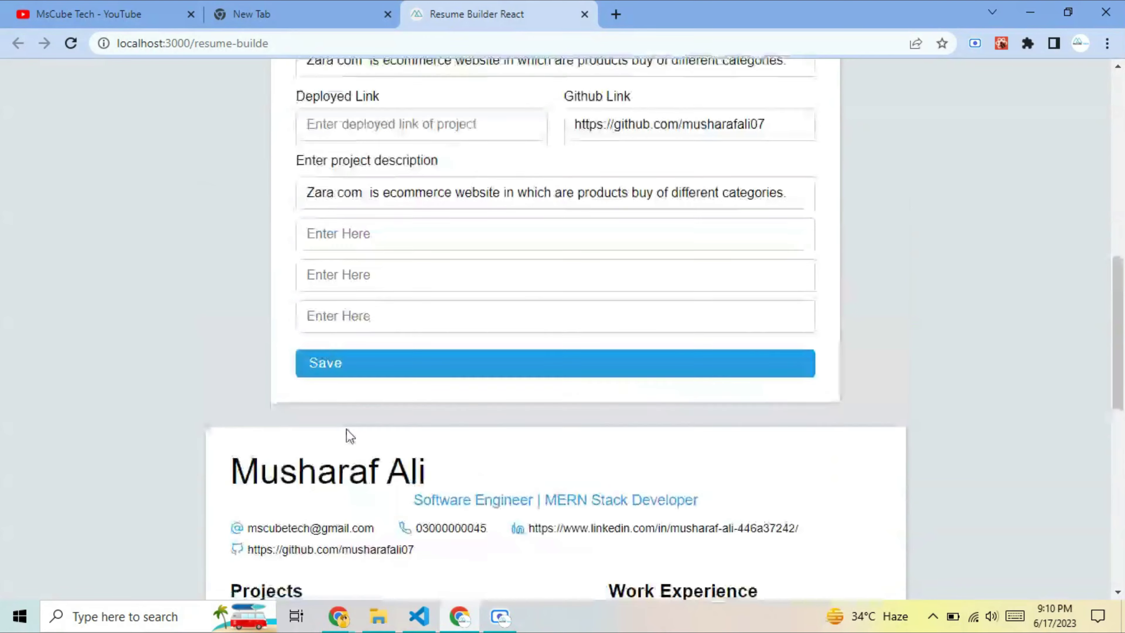
scroll(346, 428, "down", 4)
scroll(346, 432, "up", 5)
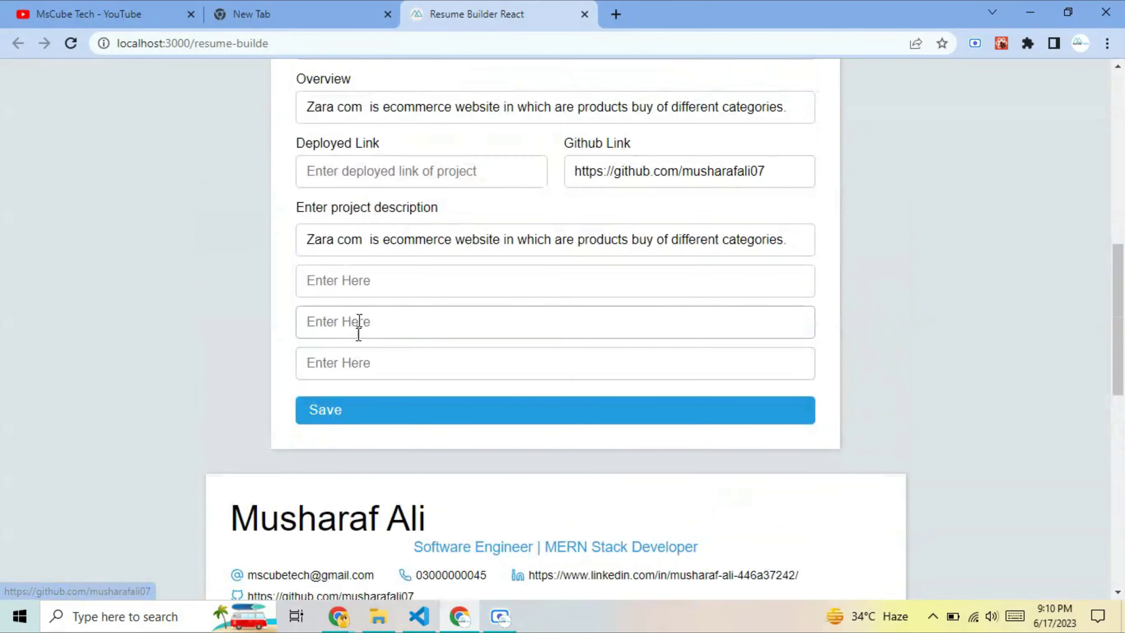
scroll(411, 419, "up", 7)
scroll(409, 421, "up", 5)
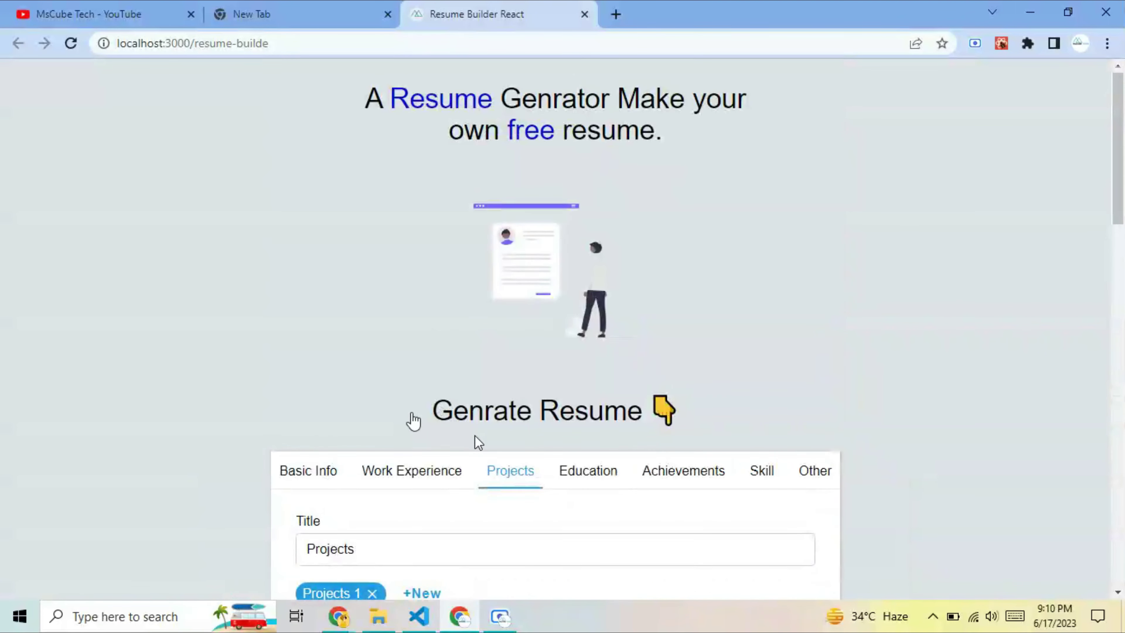
Step: In the Education section, enter BSSE as the degree and University of Okara as the school
left_click(578, 483)
scroll(585, 485, "down", 4)
scroll(584, 485, "down", 5)
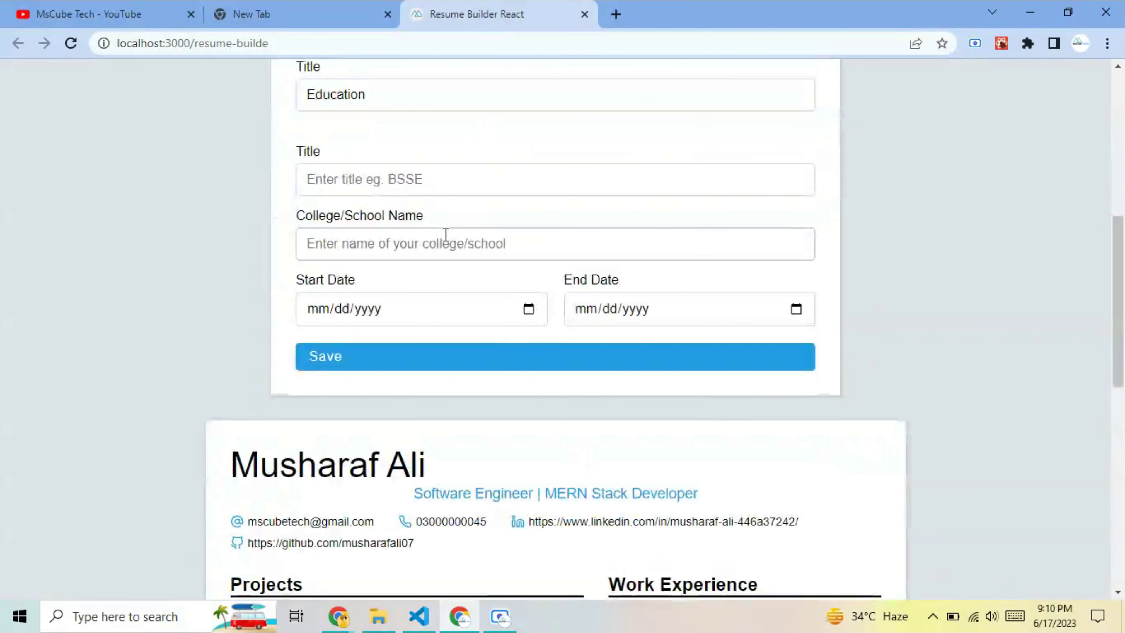
left_click(359, 176)
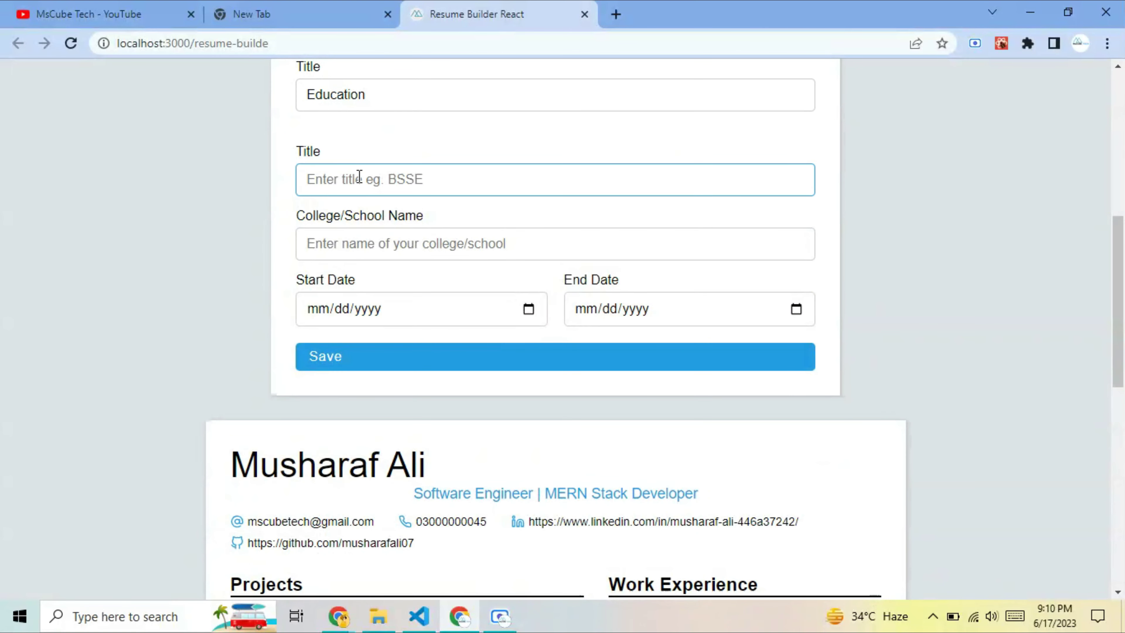
type("BS")
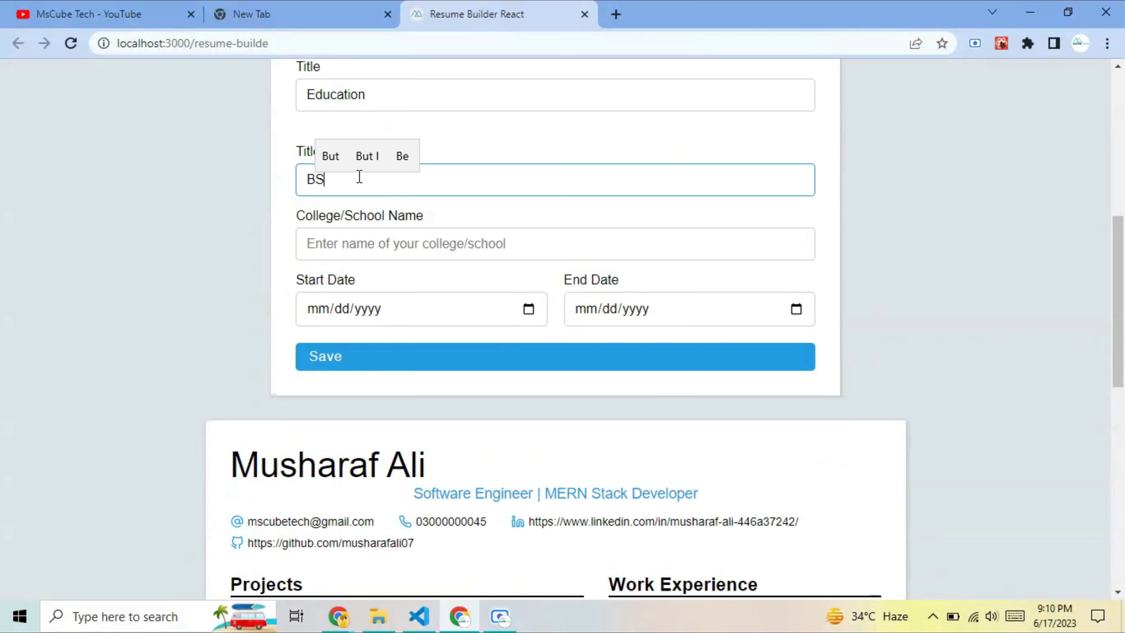
type("S")
key("BackSpace")
type("E")
left_click(399, 236)
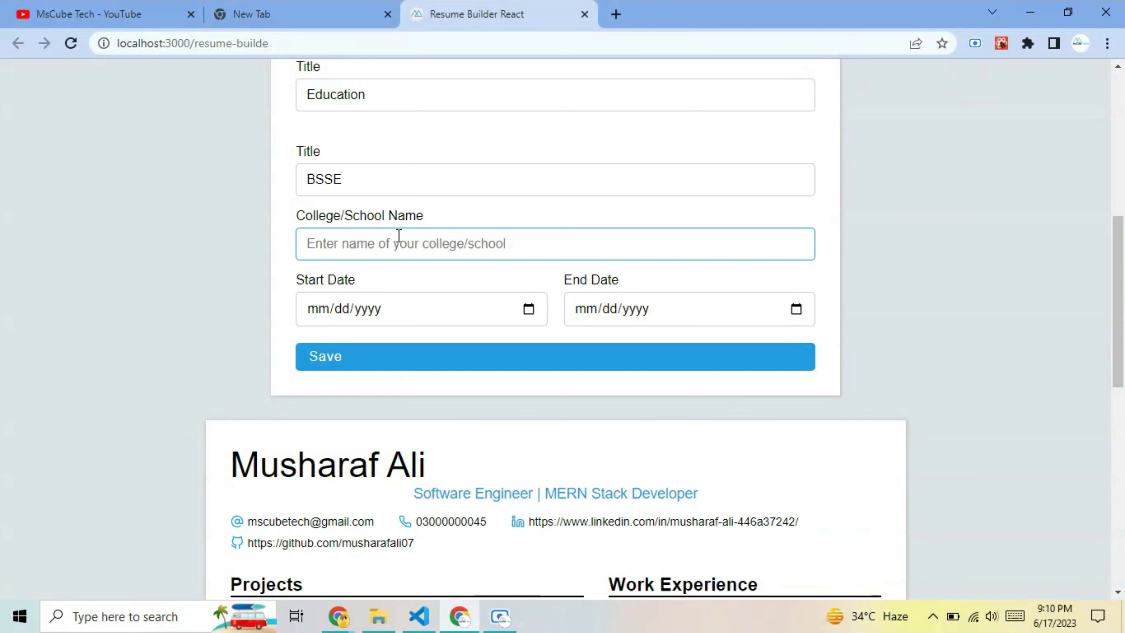
type("Uni")
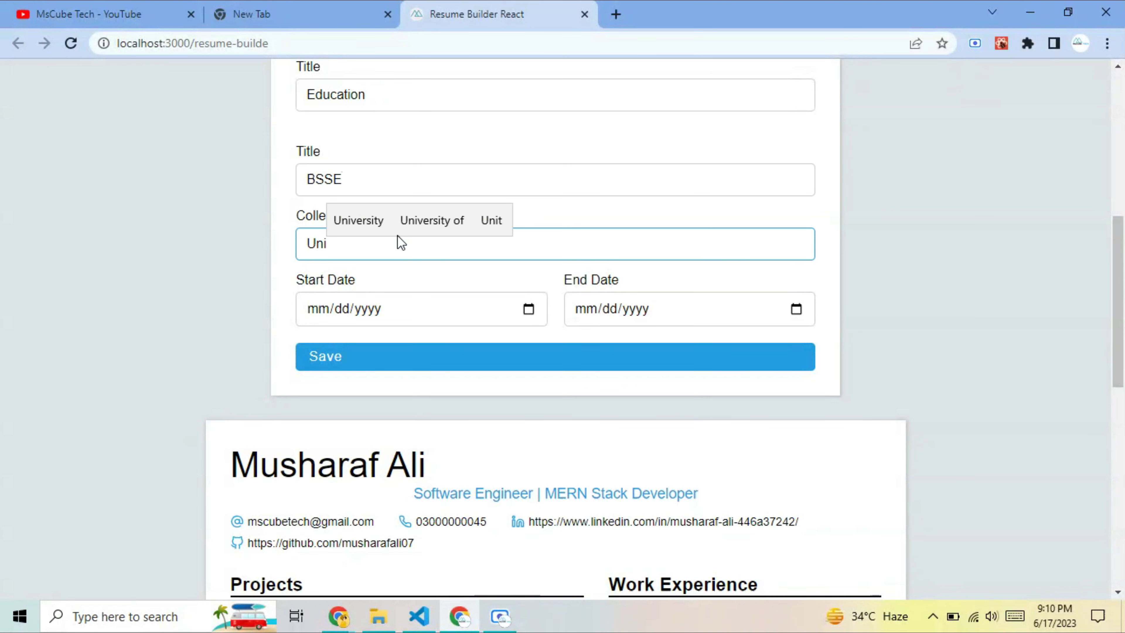
left_click(379, 224)
type("of Okara")
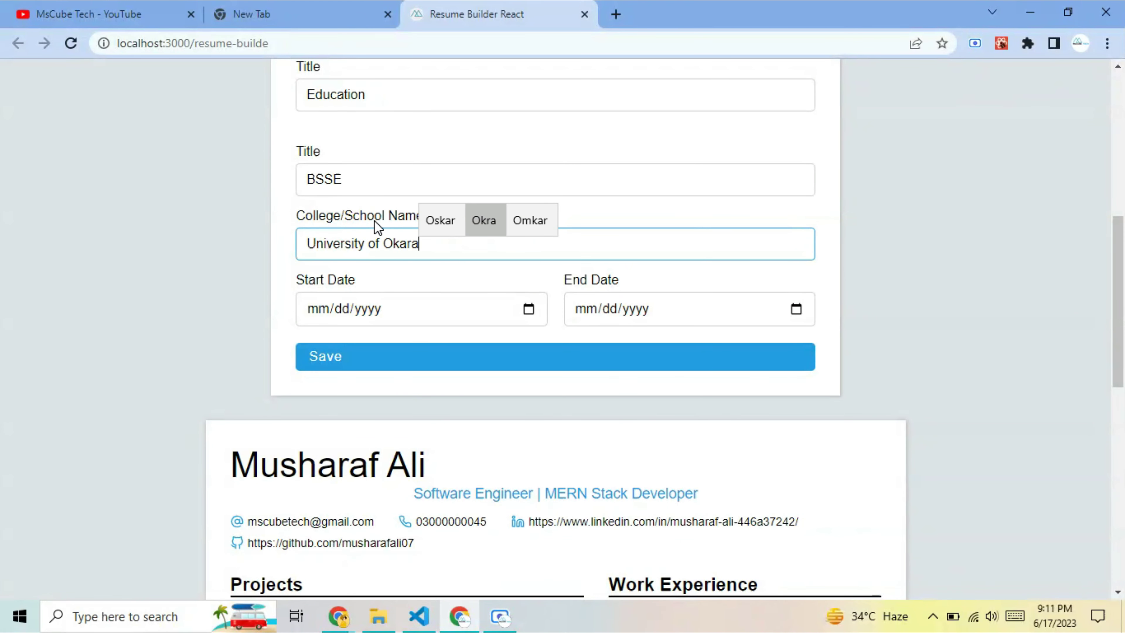
Step: Set the education start date to 06/25/2020
left_click(529, 309)
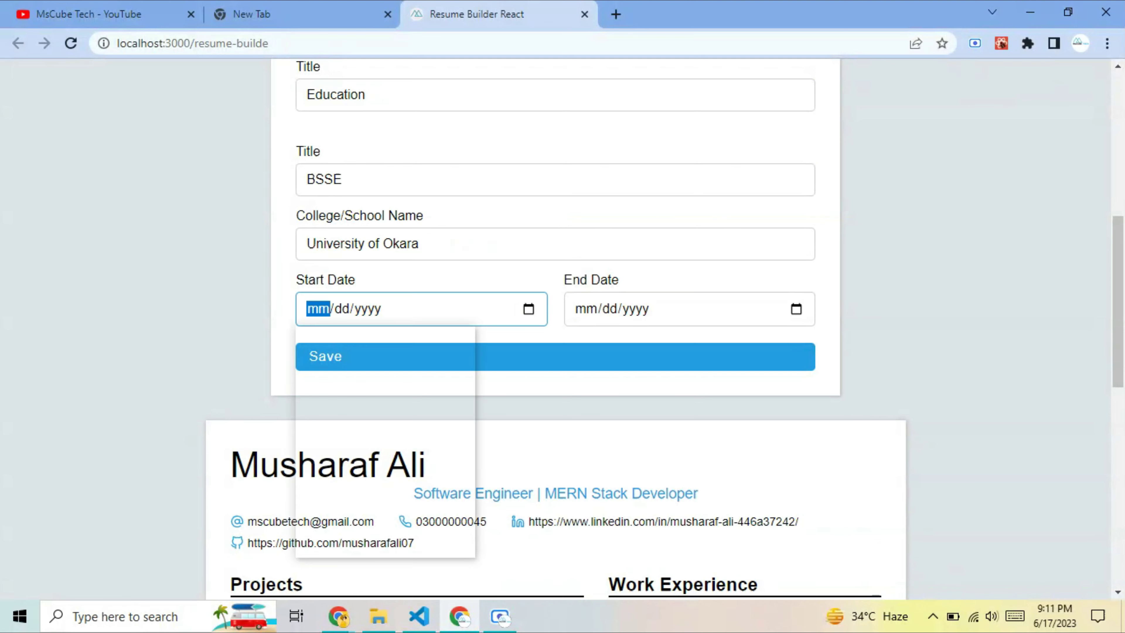
left_click(341, 351)
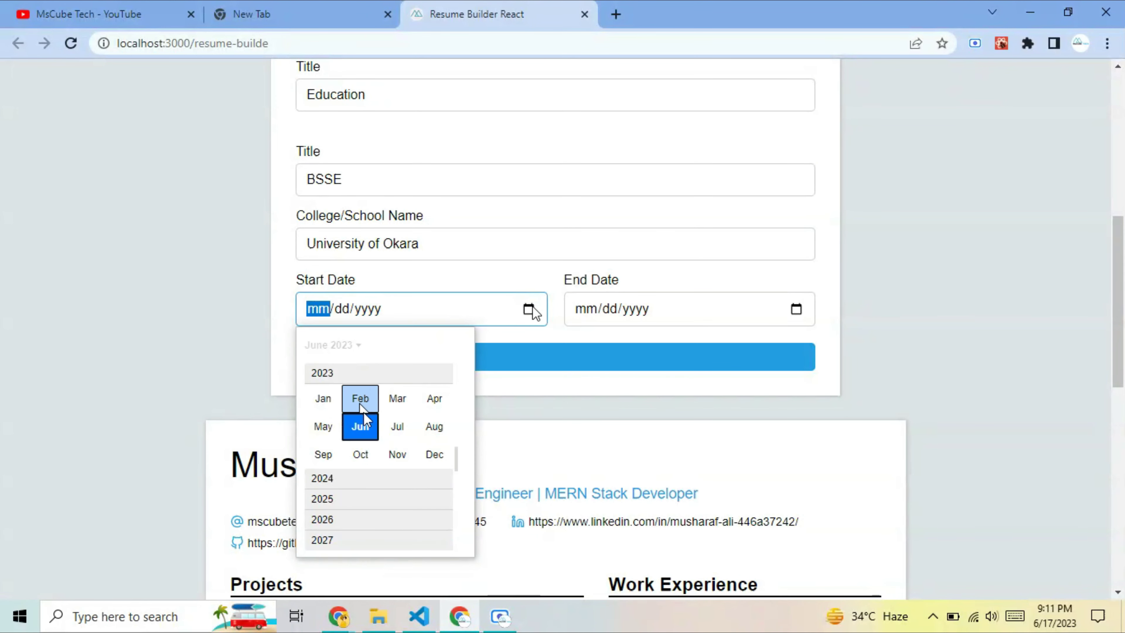
scroll(384, 442, "up", 3)
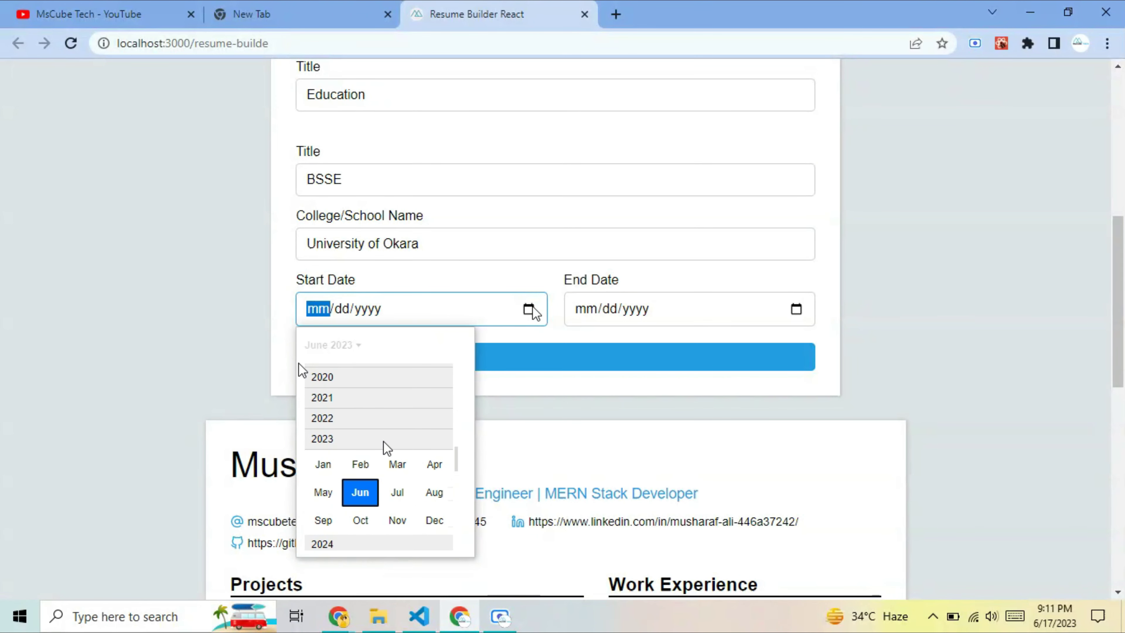
left_click(325, 377)
left_click(371, 432)
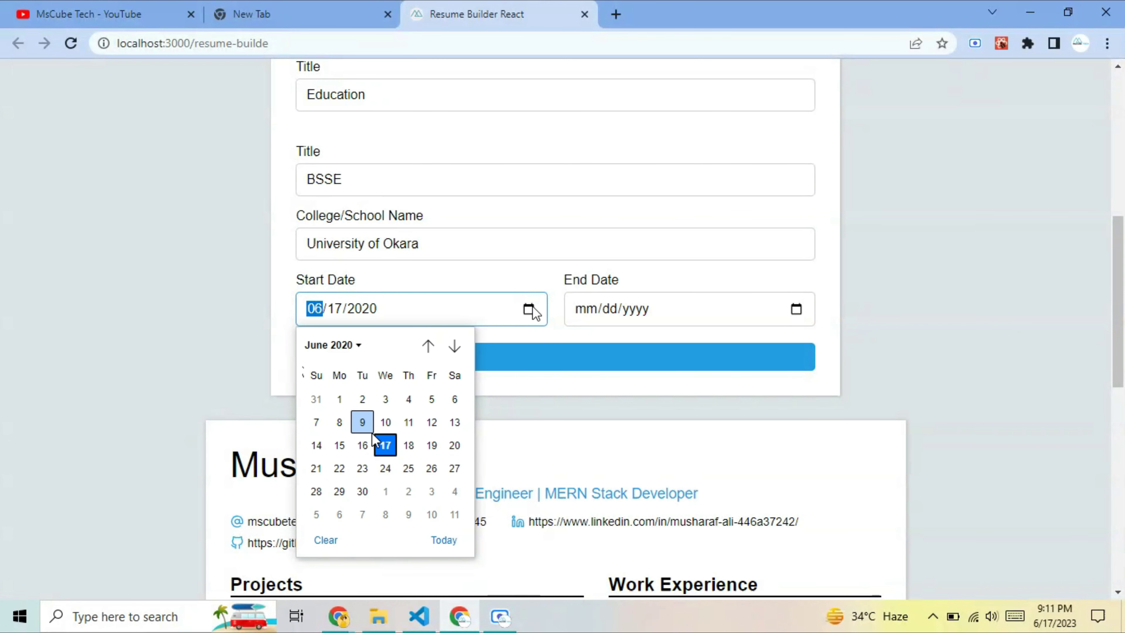
left_click(408, 468)
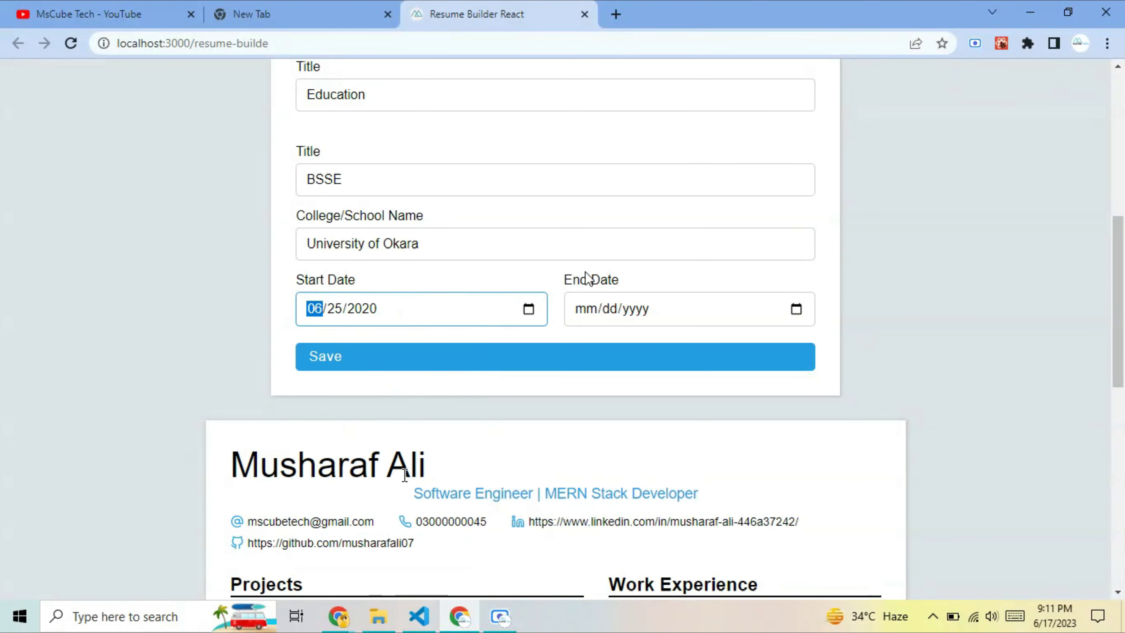
Step: Set the end date to 11/28/2024 and save the education entry
left_click(796, 309)
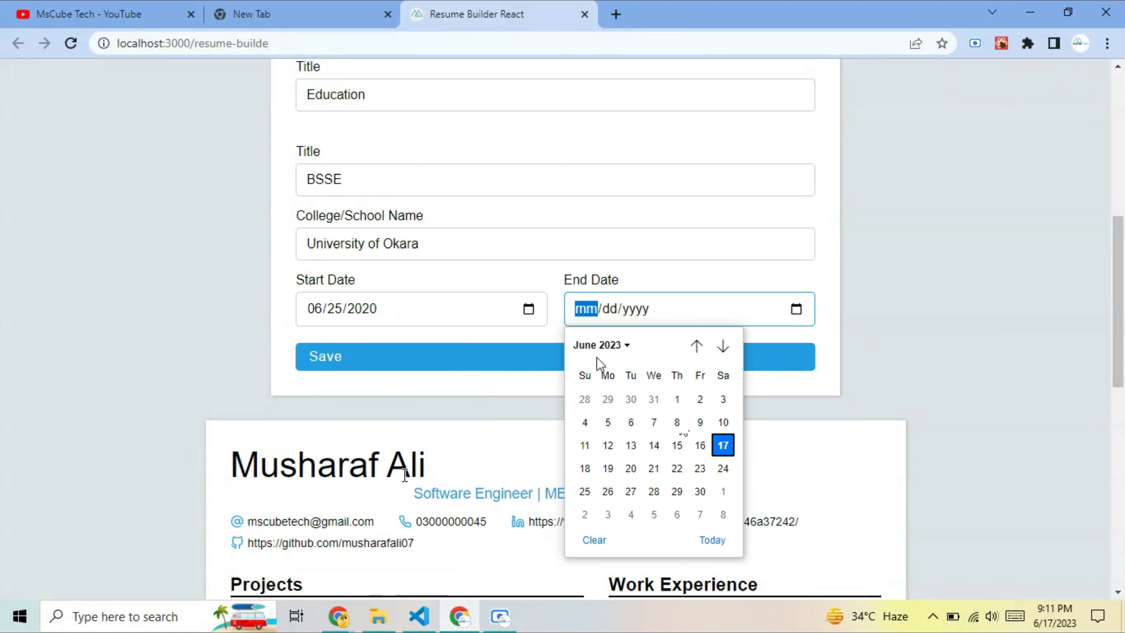
left_click(615, 344)
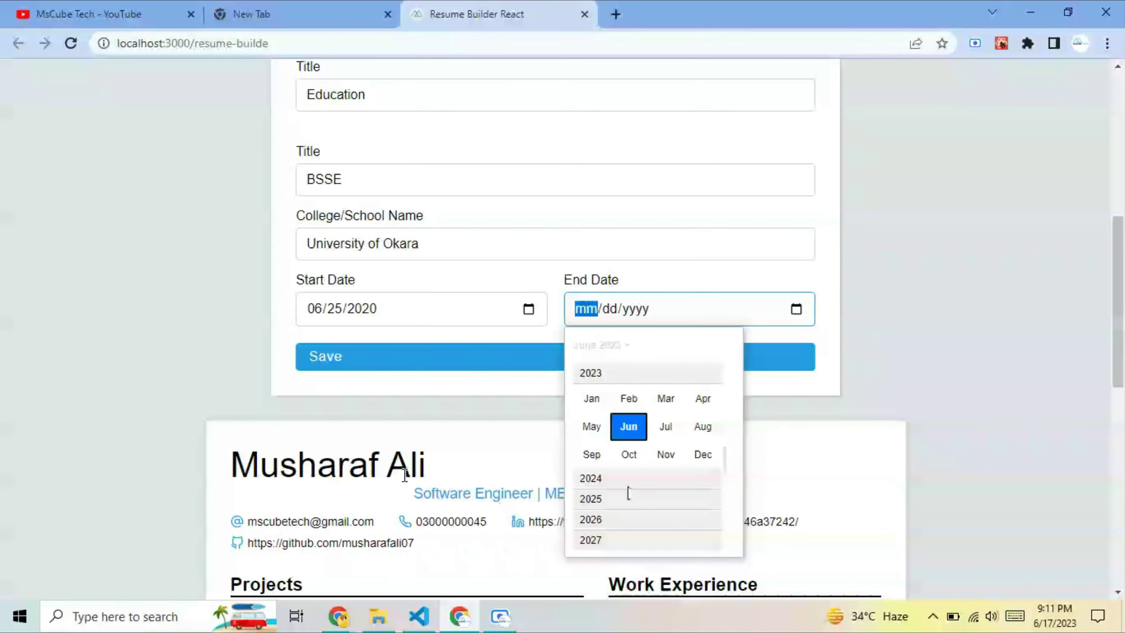
left_click(624, 479)
left_click(666, 454)
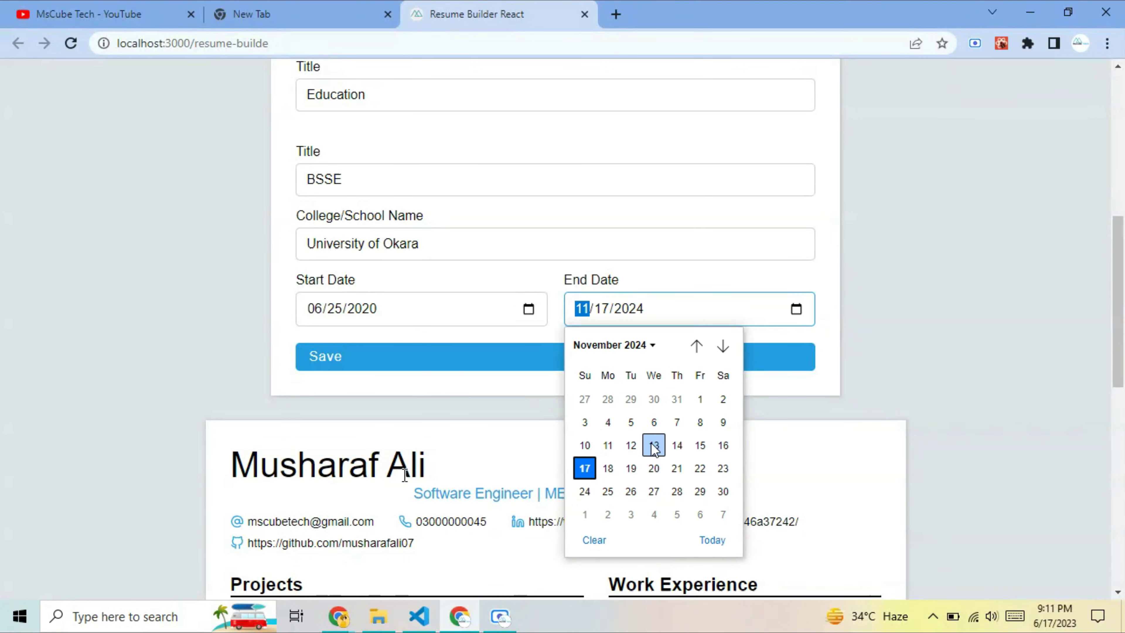
left_click(676, 492)
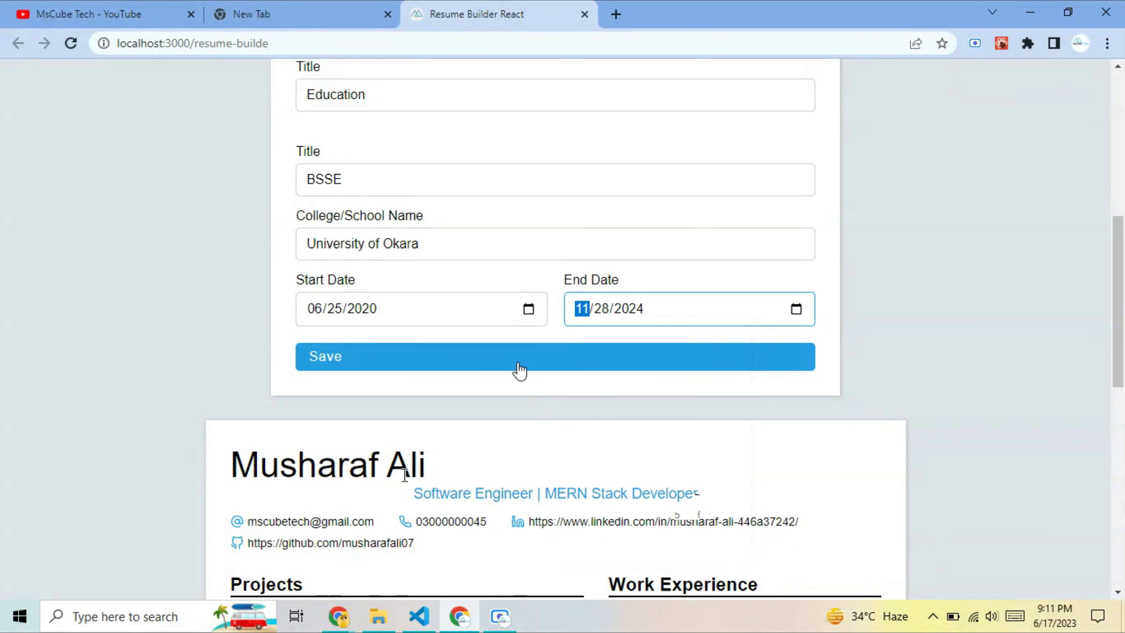
left_click(511, 369)
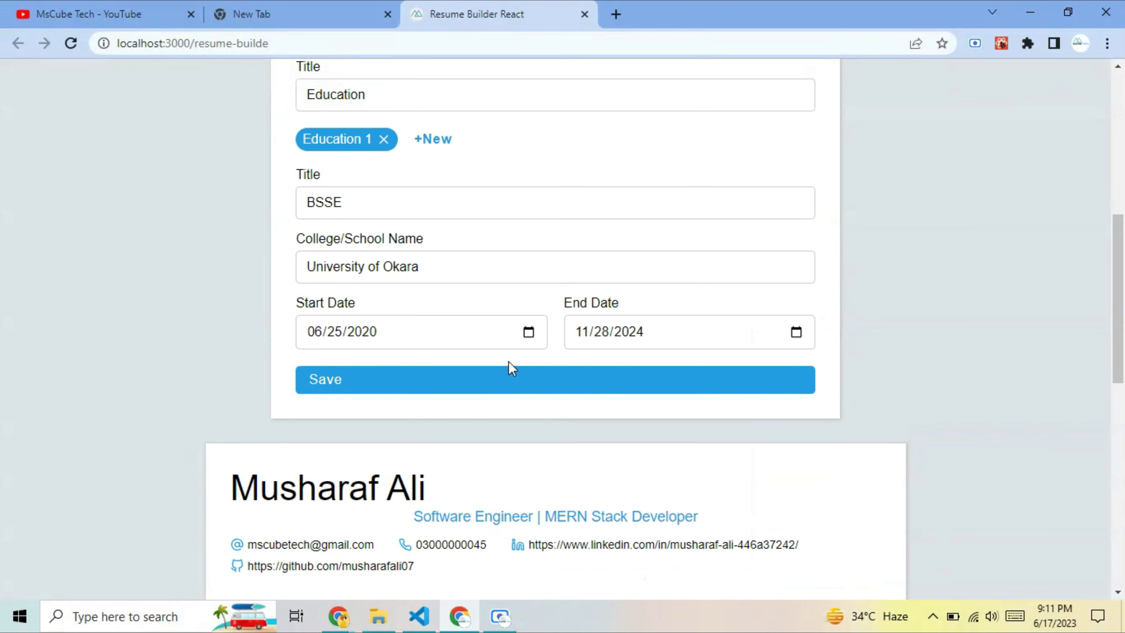
Step: Add a second education entry titled Intermediate
left_click(434, 140)
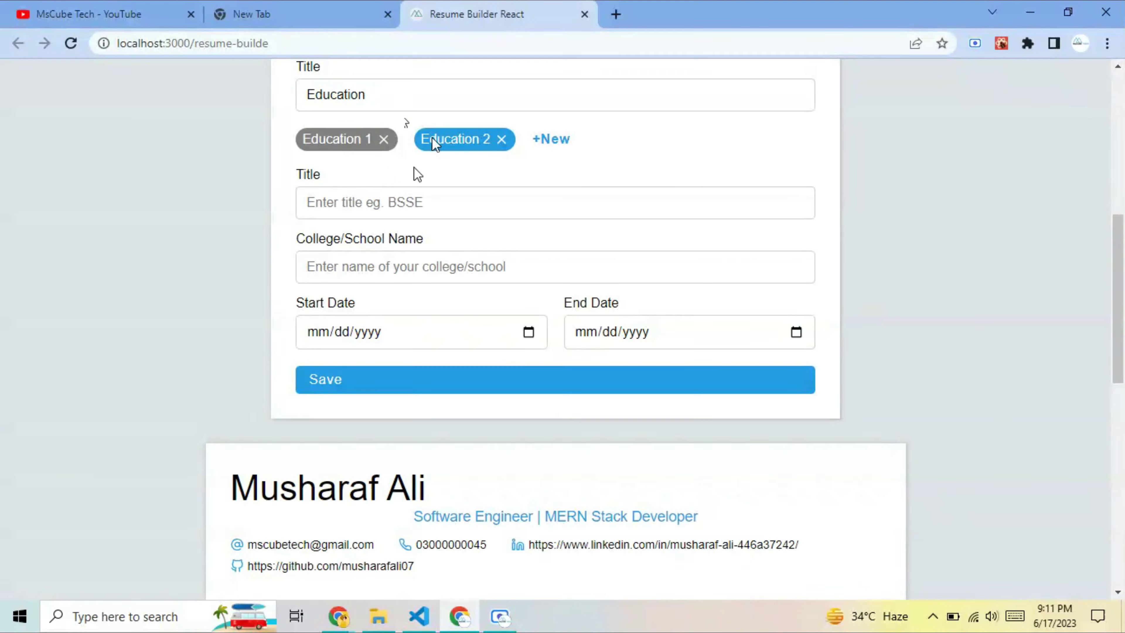
left_click(373, 207)
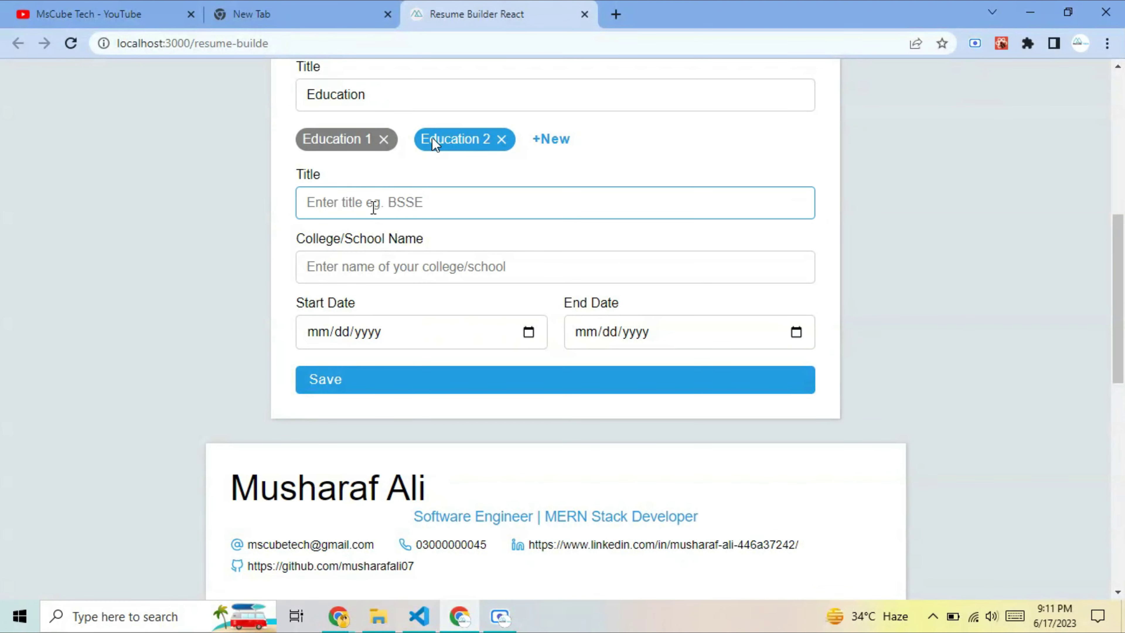
type("IN")
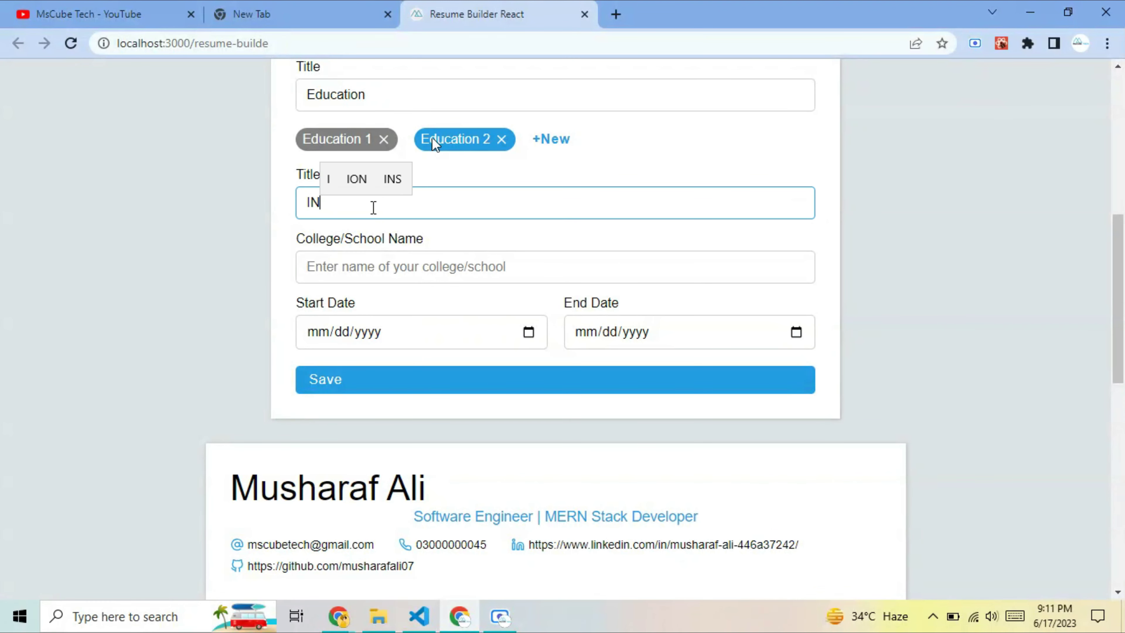
key("BackSpace")
type("nter")
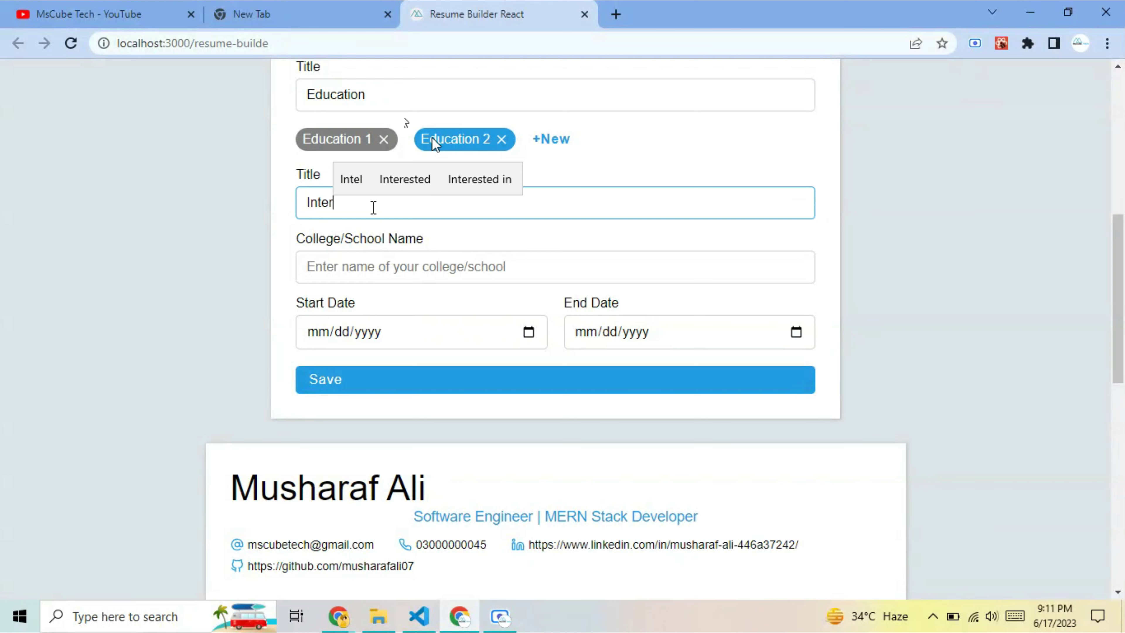
type("med")
left_click(404, 182)
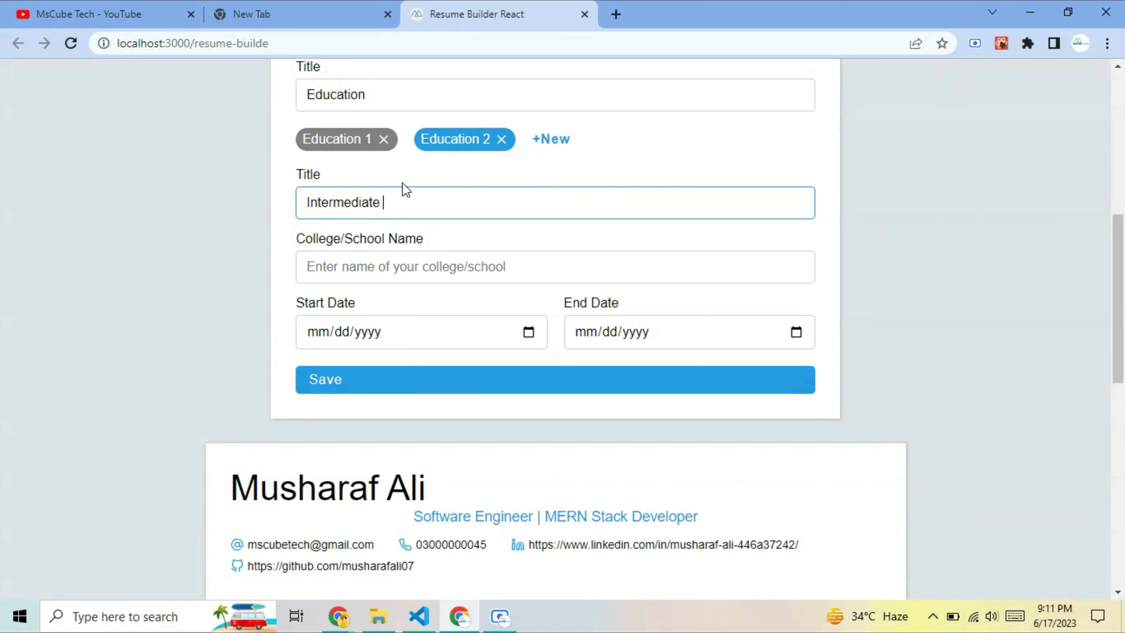
Step: Enter Govt Degree College as the second entry's college name
left_click(392, 265)
type("Govt De")
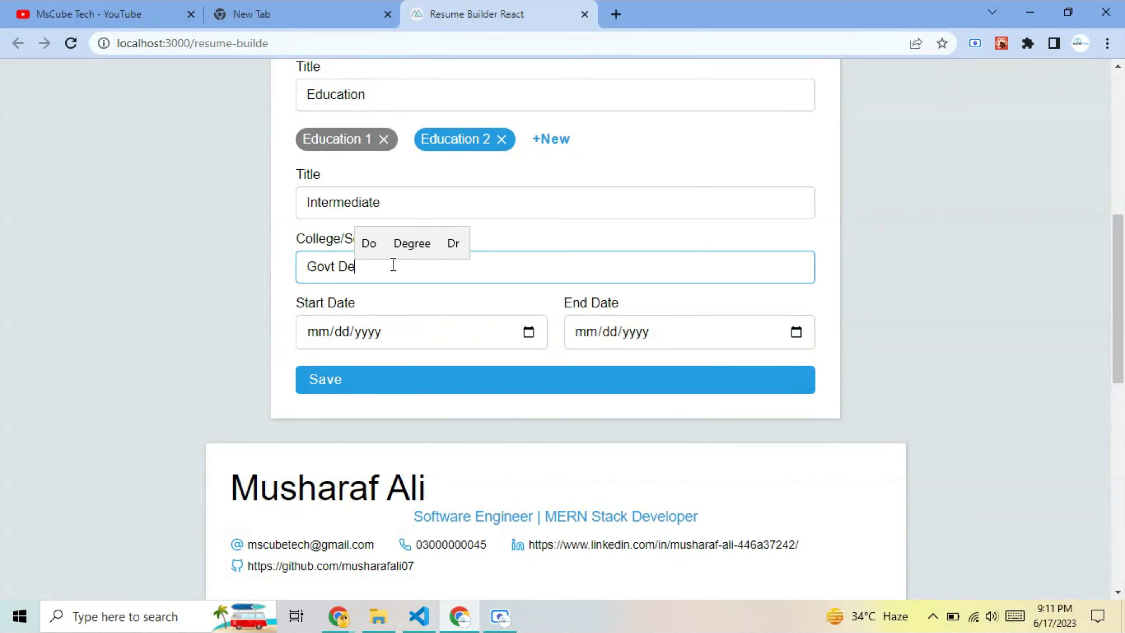
type("gra")
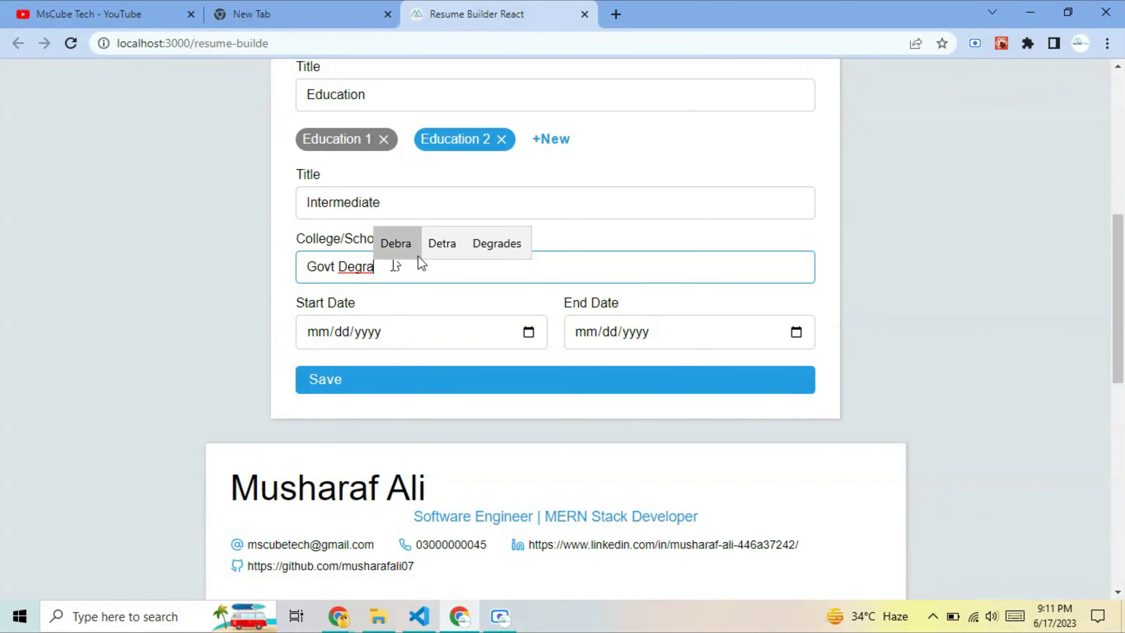
key("BackSpace")
type("e")
type("s")
key("BackSpace")
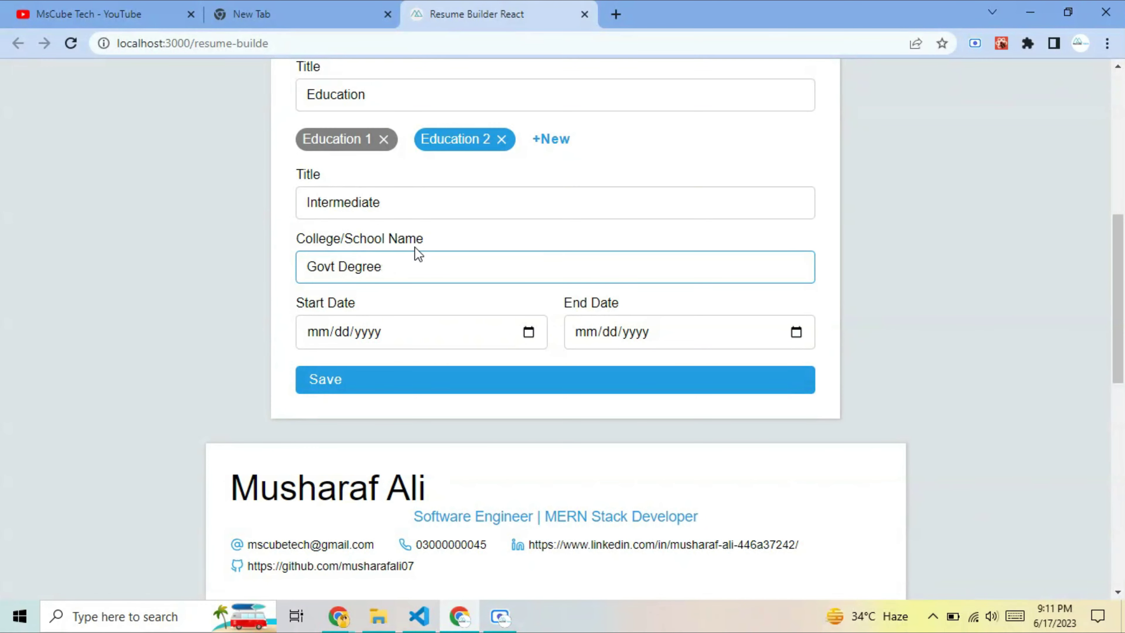
type(" Coll")
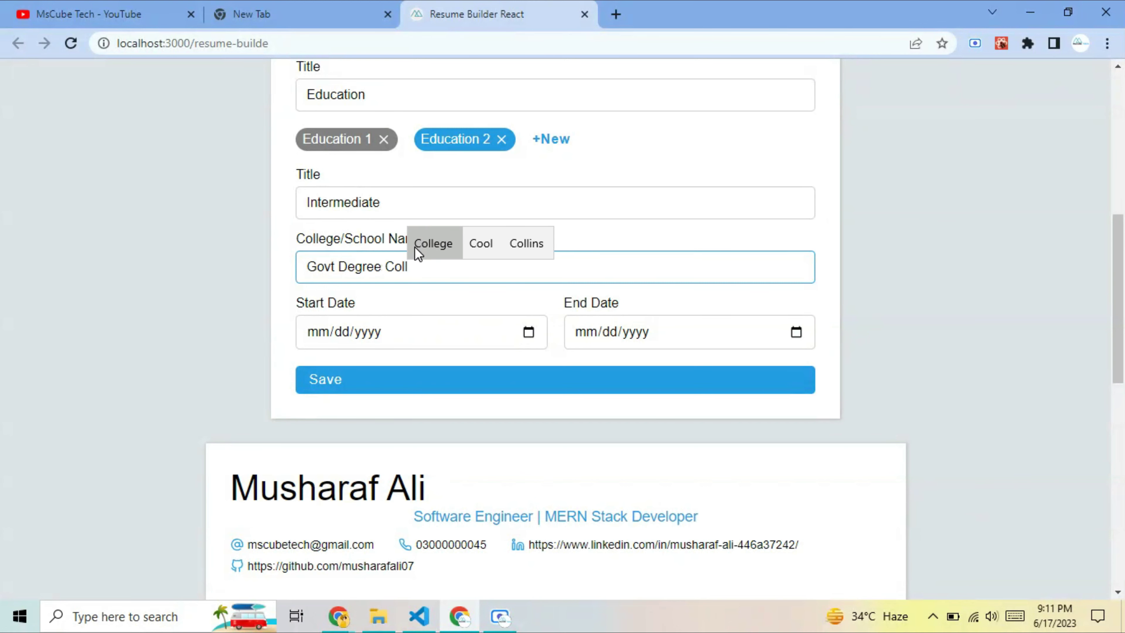
left_click(416, 248)
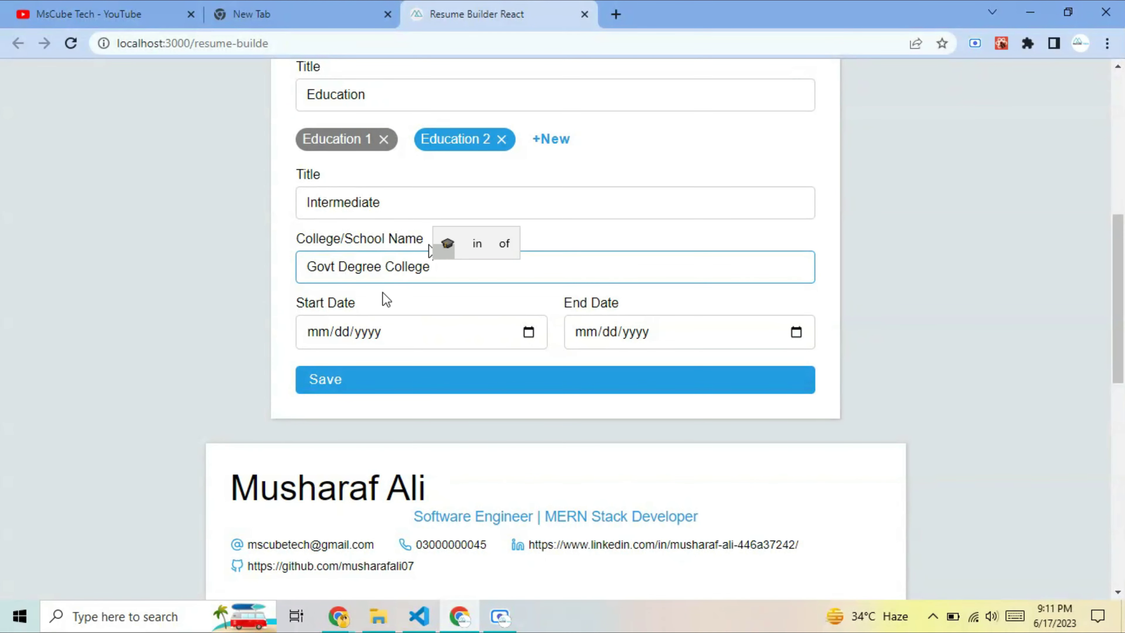
Step: Set the Intermediate entry's start date to 06/17/2018
left_click(461, 339)
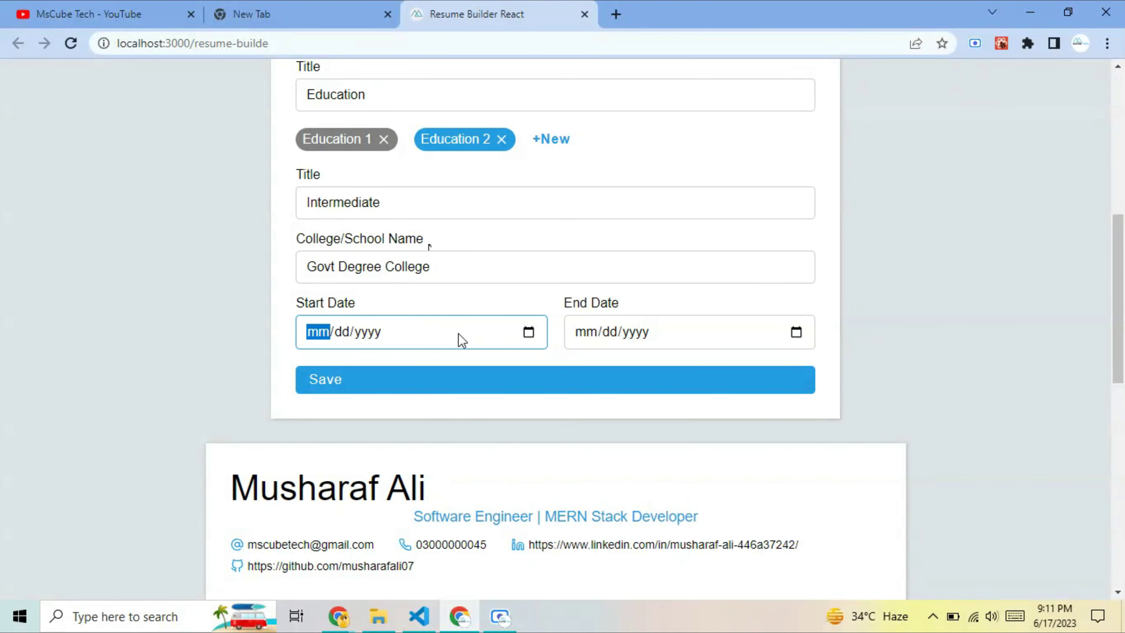
left_click(528, 340)
left_click(328, 368)
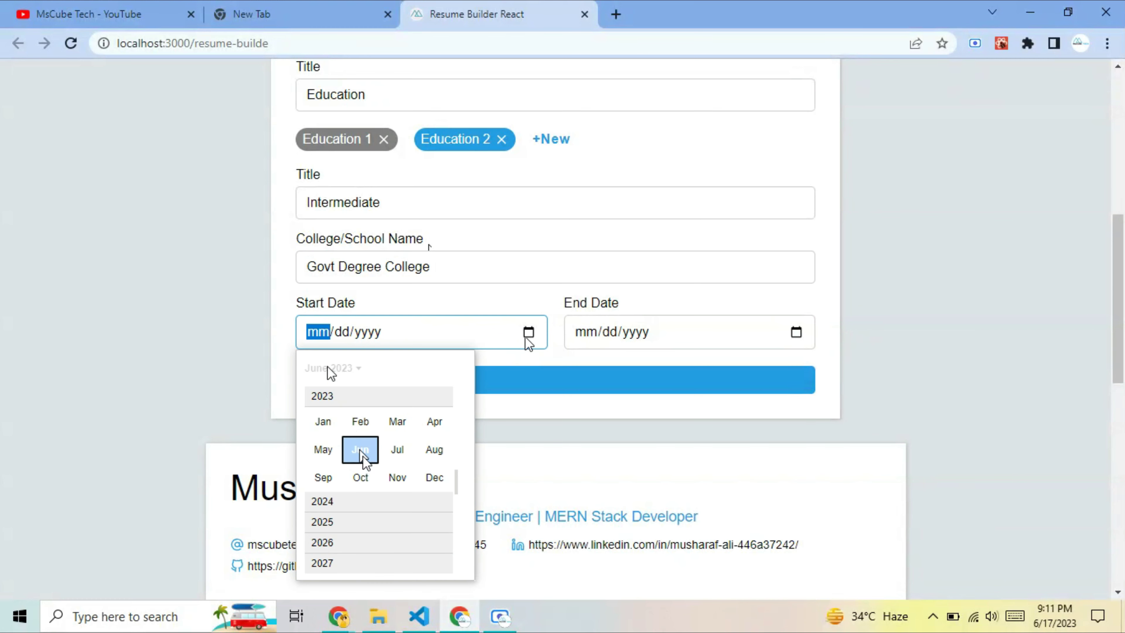
scroll(363, 461, "up", 1)
scroll(363, 461, "up", 1)
scroll(364, 460, "up", 2)
scroll(349, 402, "up", 1)
left_click(327, 407)
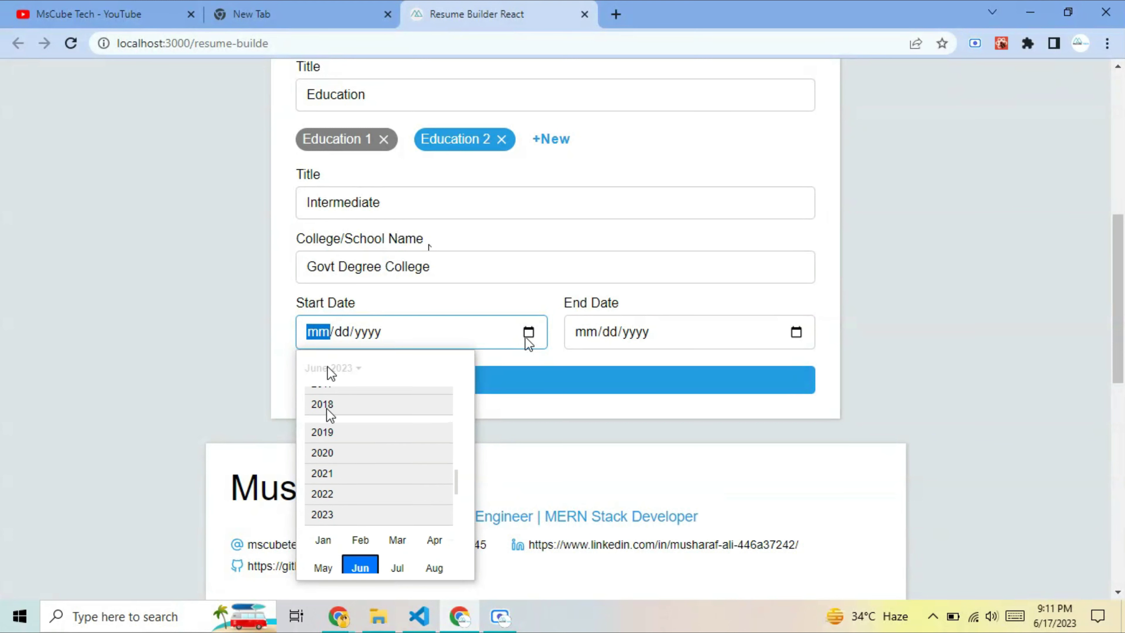
left_click(361, 446)
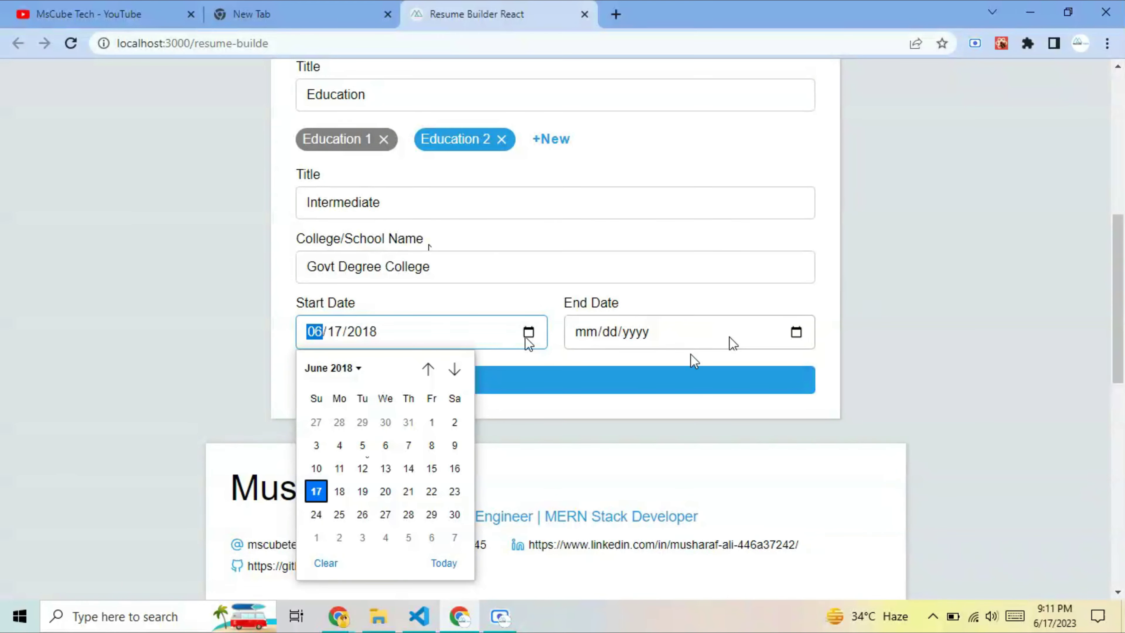
Step: Set the Intermediate entry's end date to 08/19/2020
left_click(796, 333)
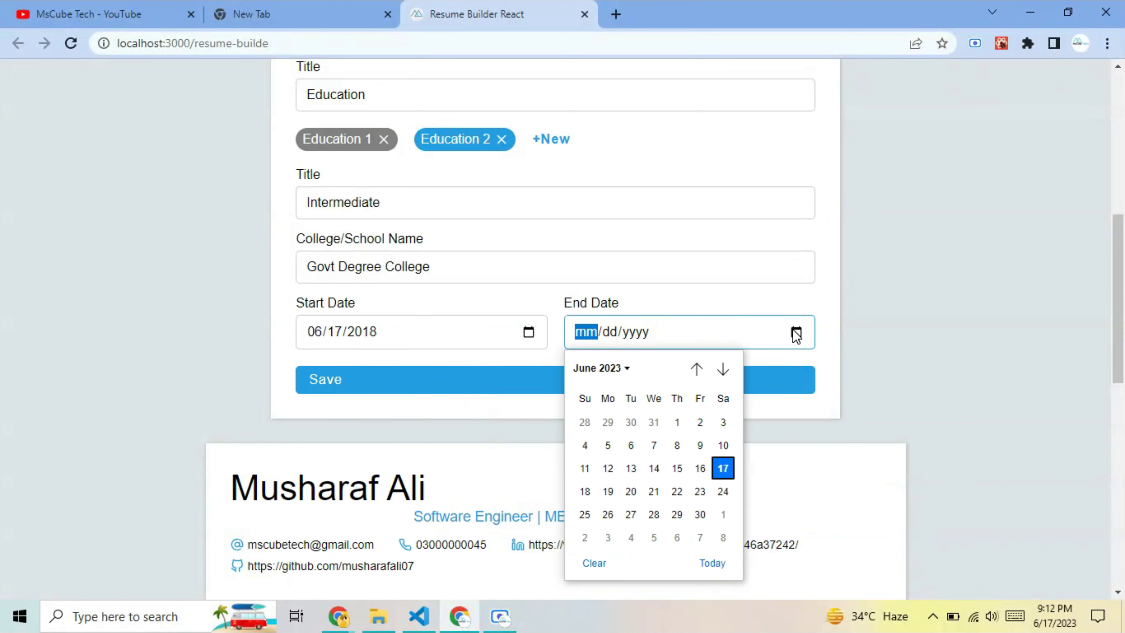
left_click(611, 369)
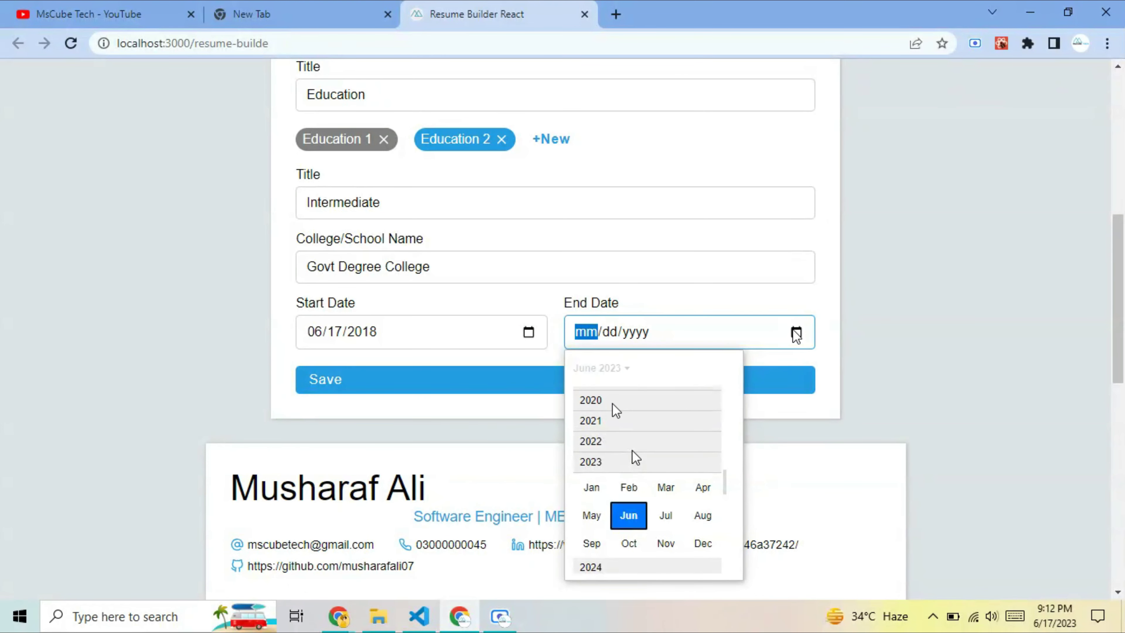
left_click(614, 401)
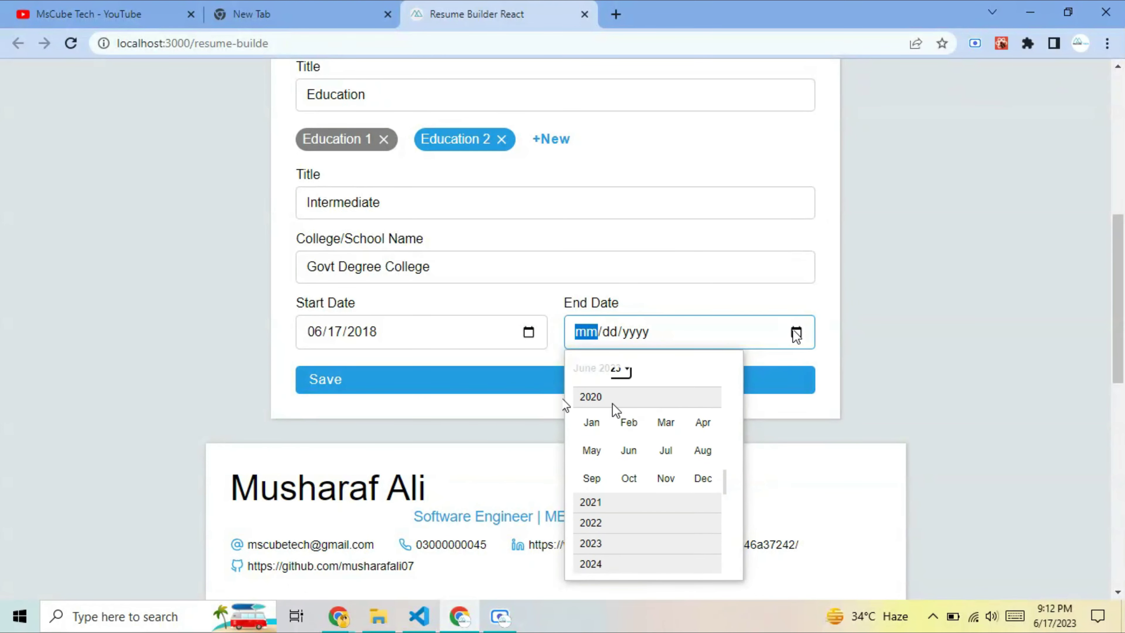
left_click(688, 454)
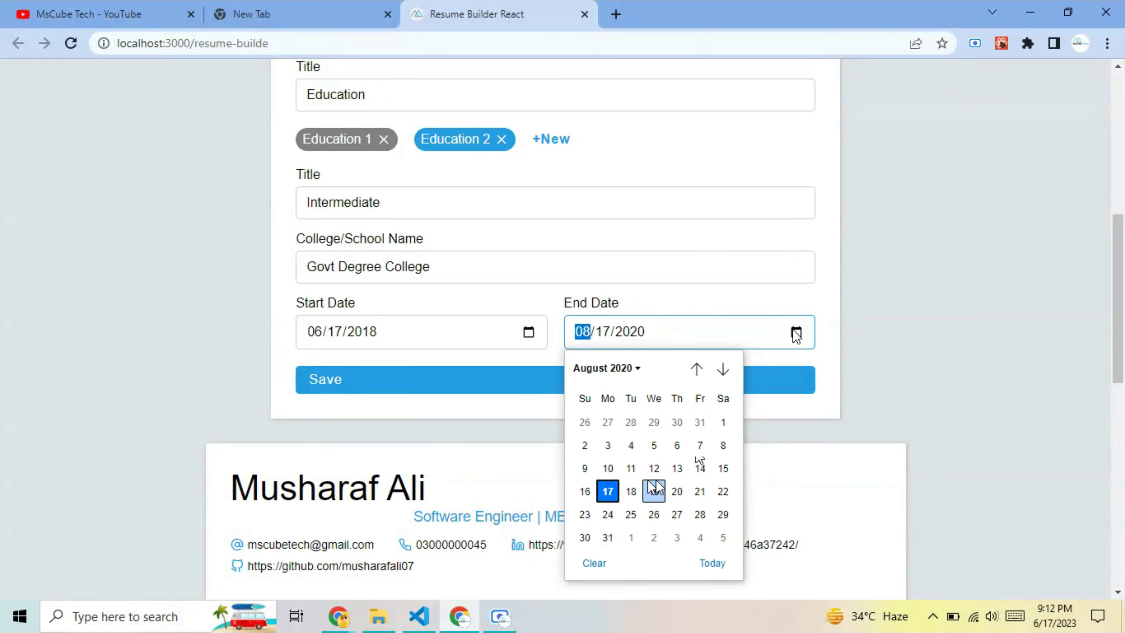
left_click(655, 489)
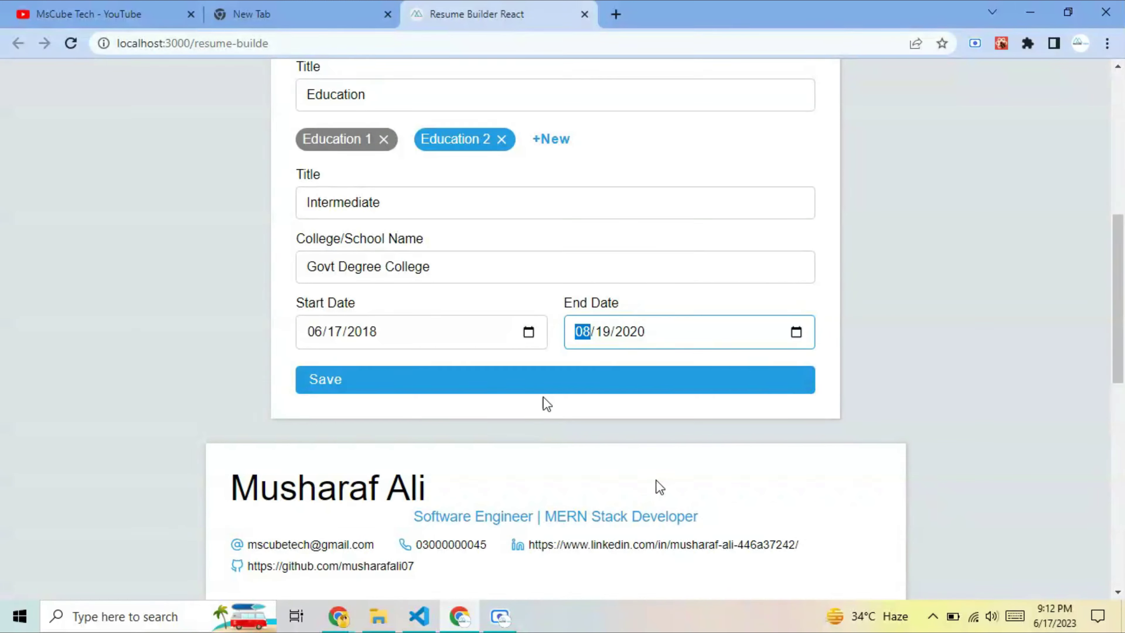
Step: Save the Intermediate entry and check it in the resume preview
left_click(556, 391)
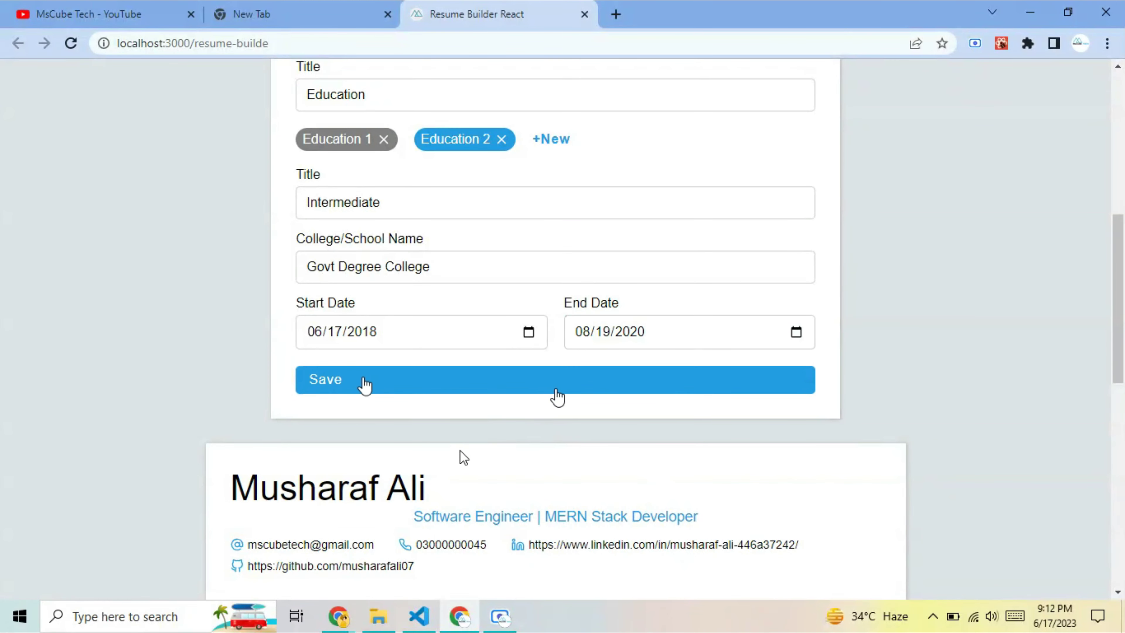
scroll(405, 402, "down", 1)
scroll(404, 402, "down", 5)
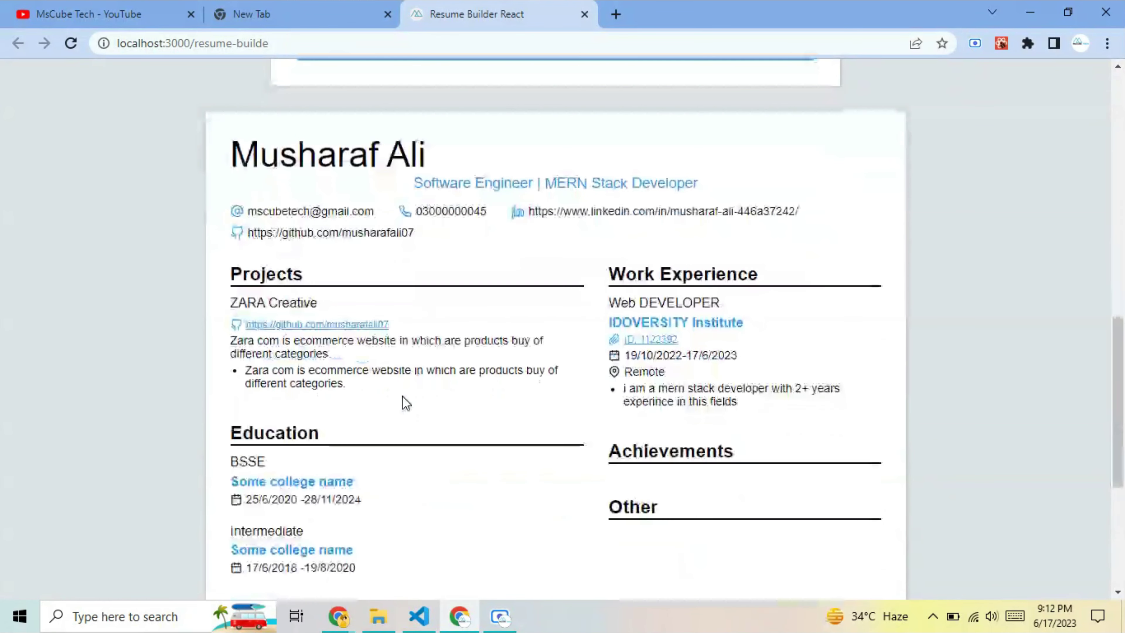
scroll(401, 402, "down", 1)
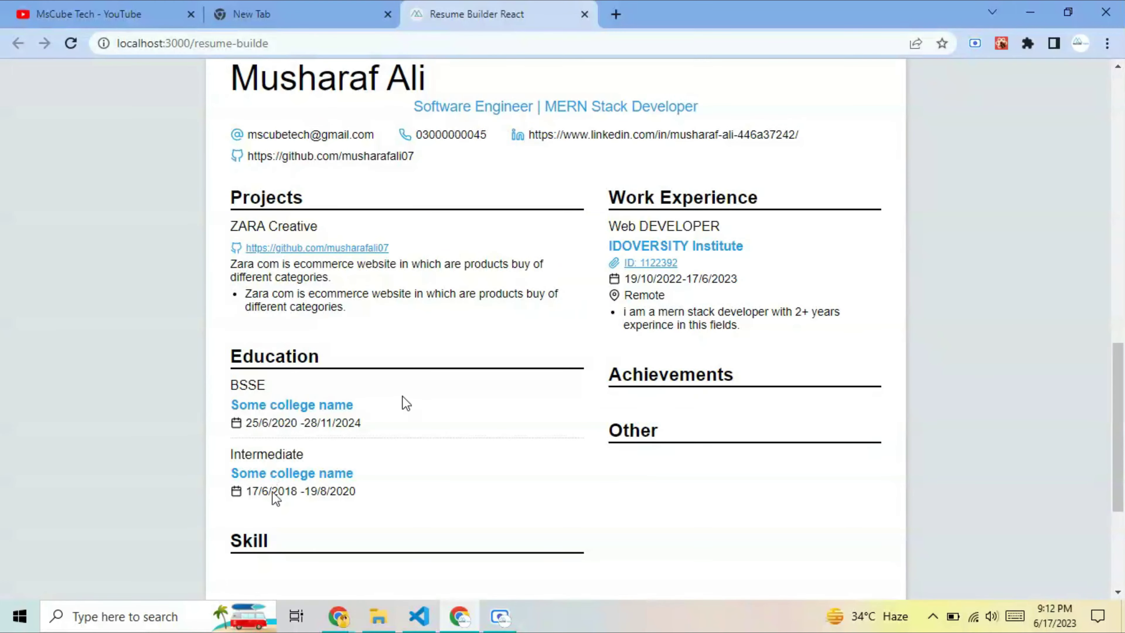
scroll(272, 492, "down", 4)
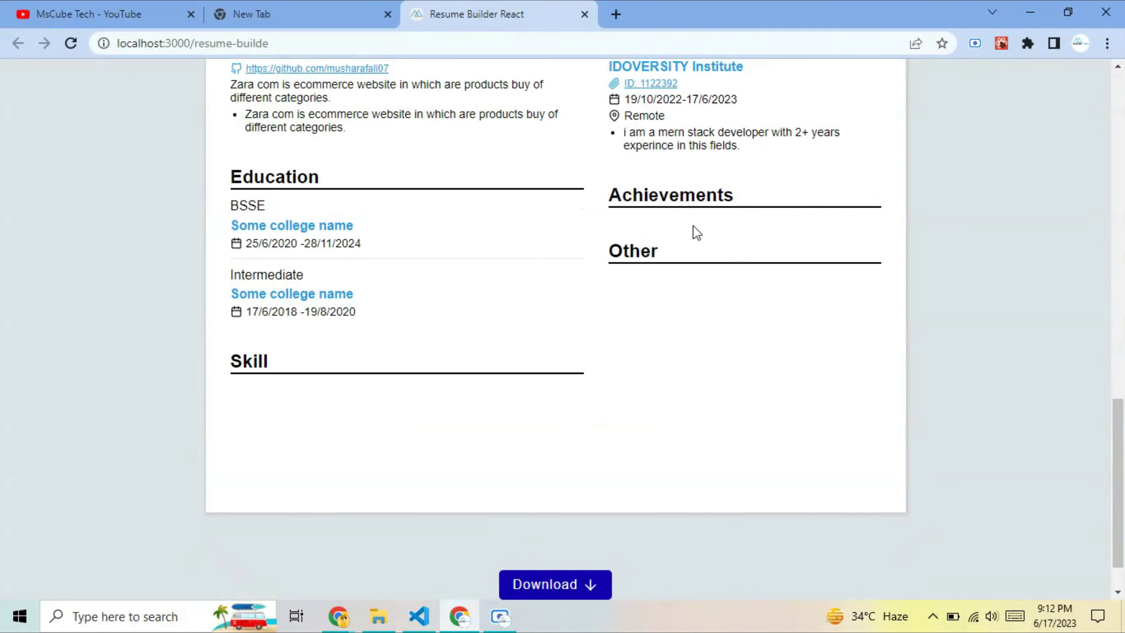
scroll(642, 286, "up", 10)
scroll(646, 290, "up", 1)
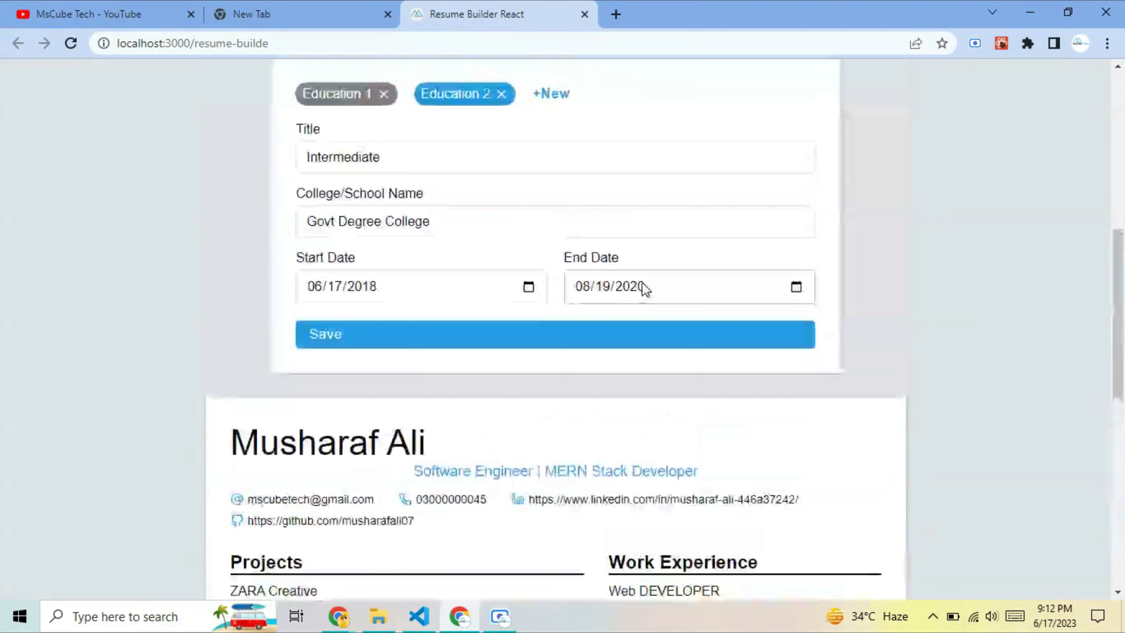
scroll(646, 290, "up", 8)
Step: In the Achievements section, enter 'React Js Developer' as the first achievement
left_click(685, 471)
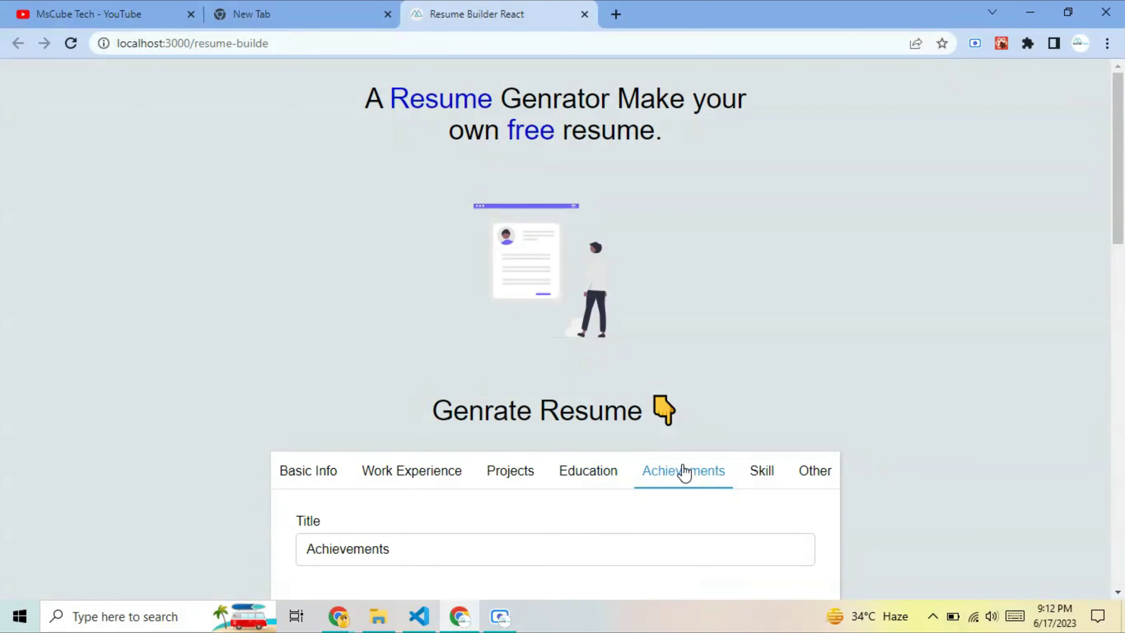
scroll(681, 470, "down", 7)
left_click(355, 344)
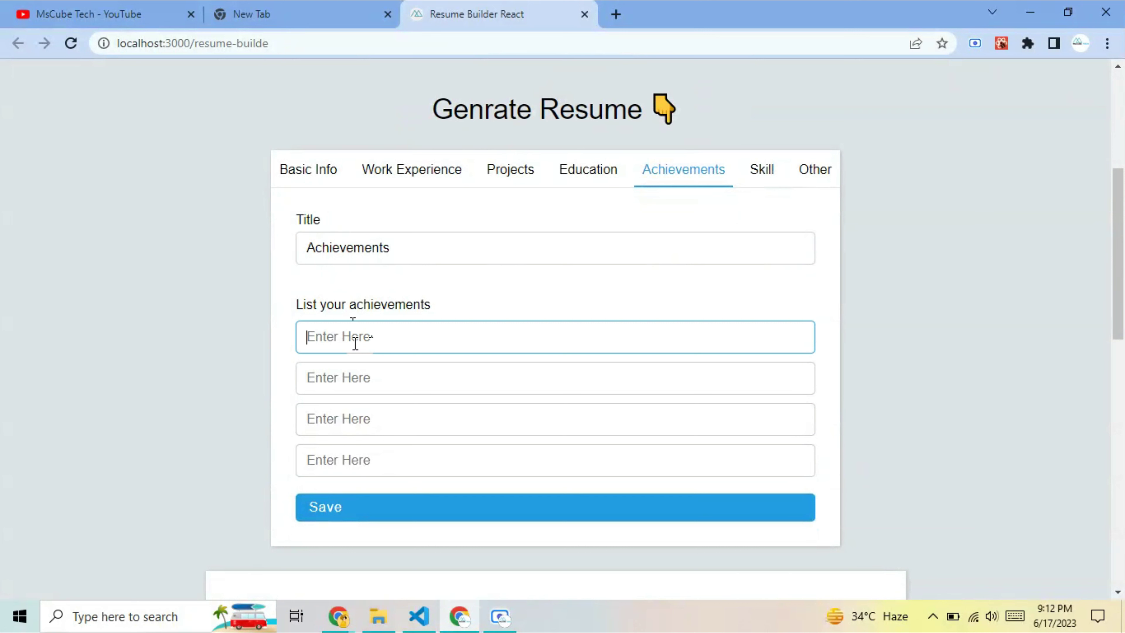
type("REac")
key("BackSpace")
key("BackSpace")
key("BackSpace")
type("eact")
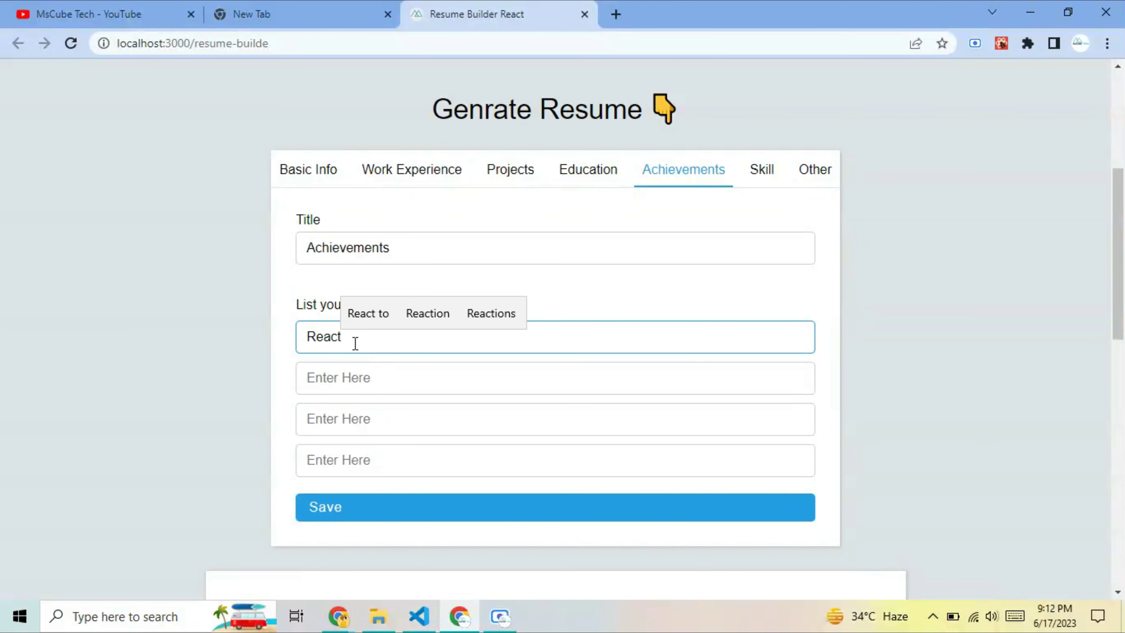
type(" Js DEvloper")
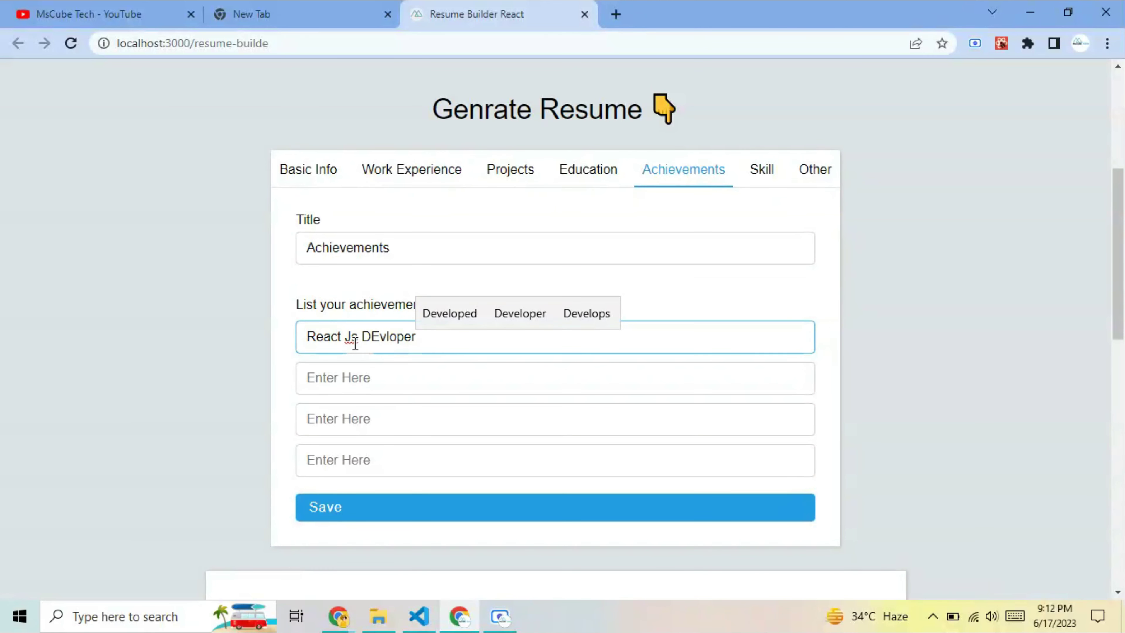
left_click(510, 313)
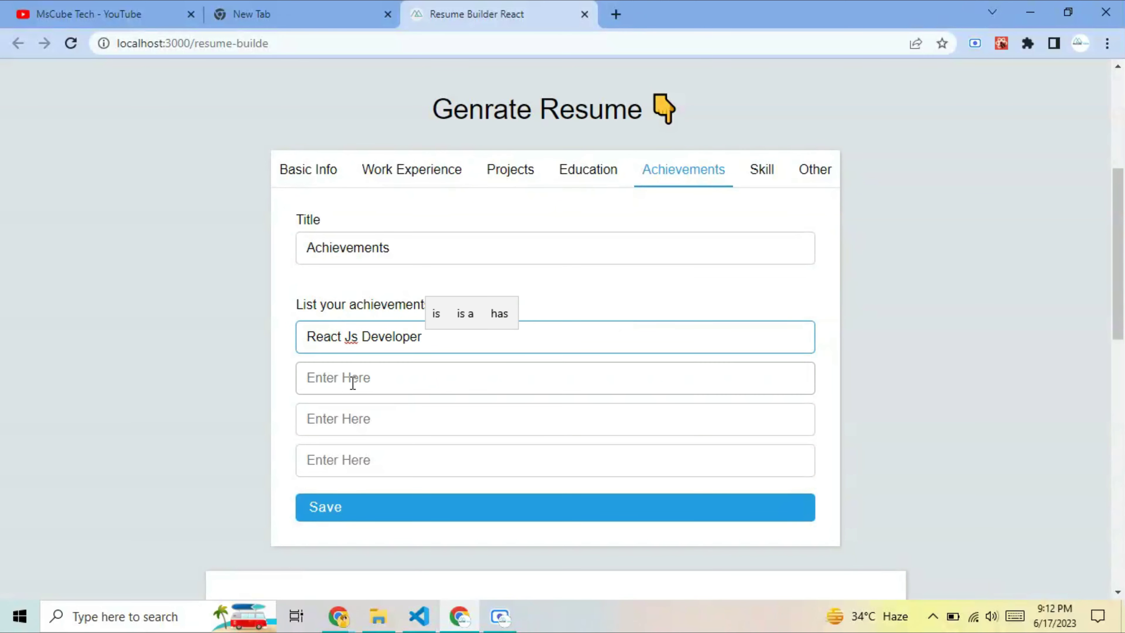
Step: Add 'Web Developer' and 'Wordpress Developer' as the second and third achievements
left_click(383, 376)
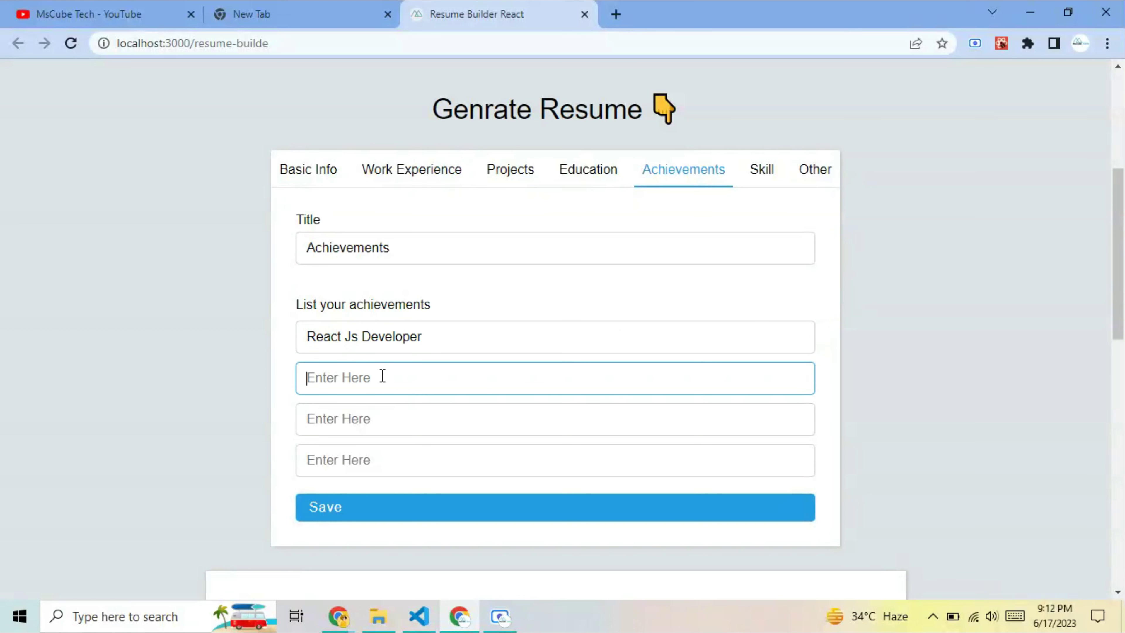
type("Web DEv")
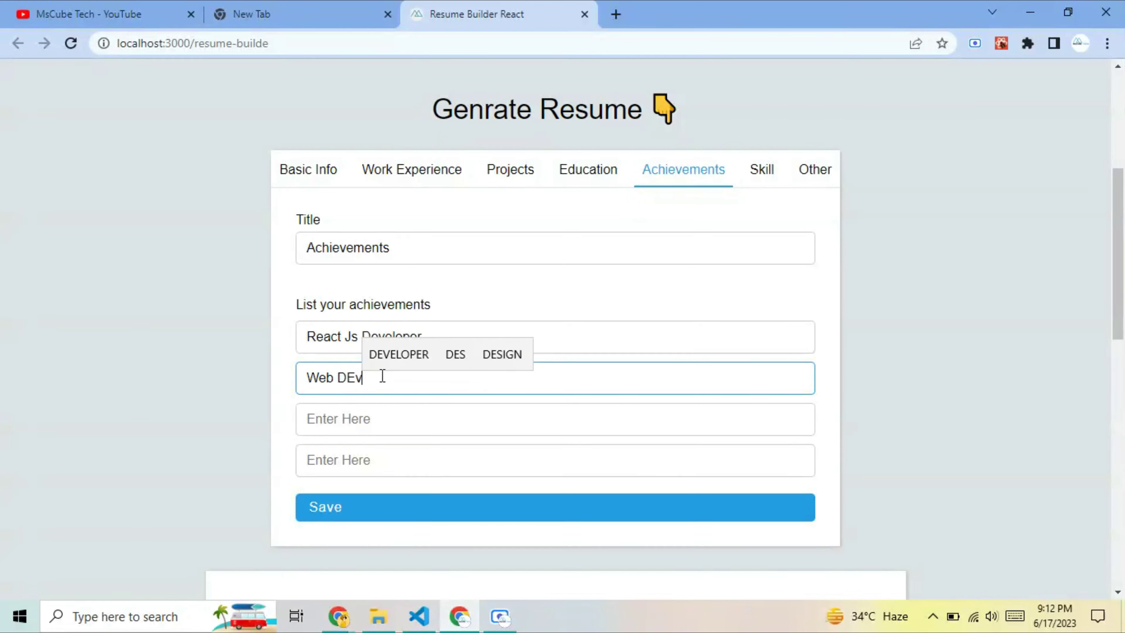
type("looep")
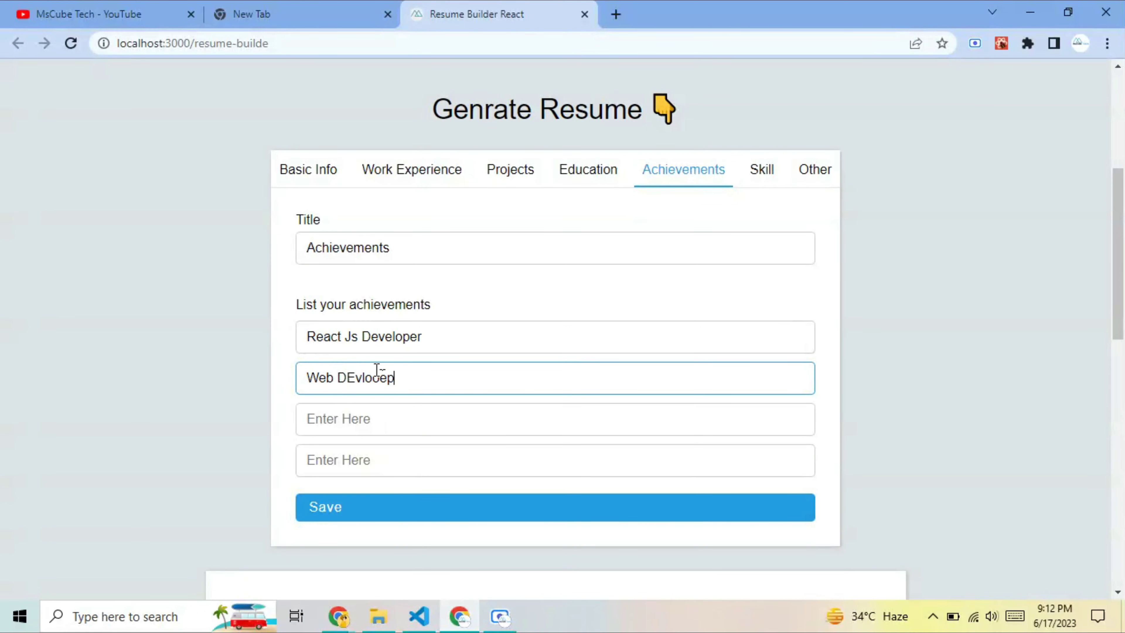
key("BackSpace")
type("e")
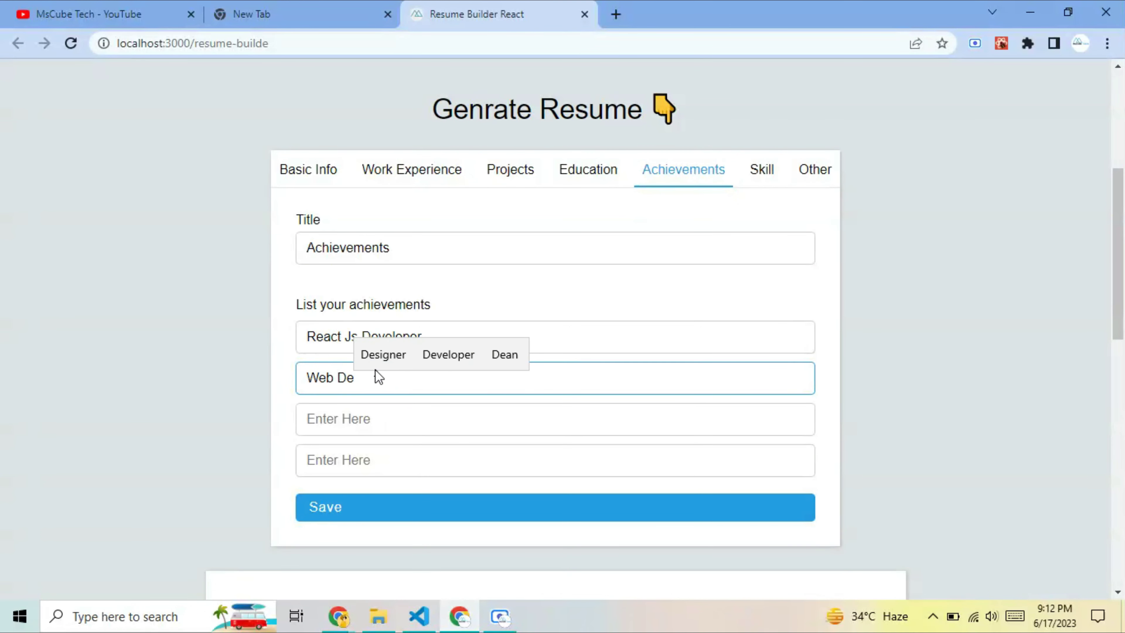
left_click(456, 361)
left_click(404, 407)
type("Word")
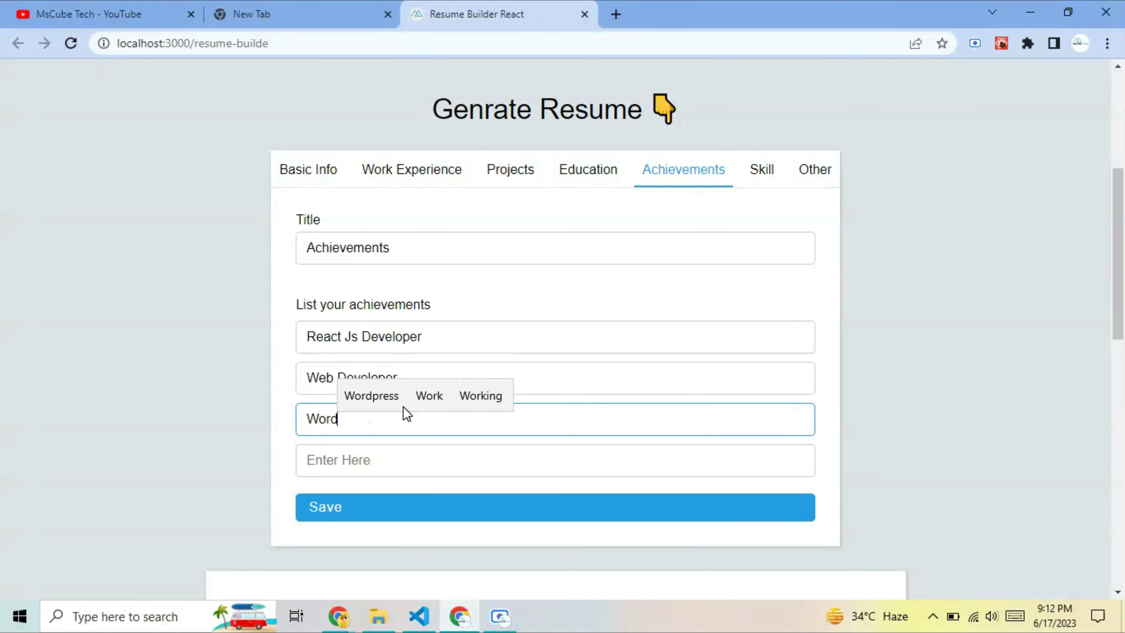
left_click(372, 395)
type("D")
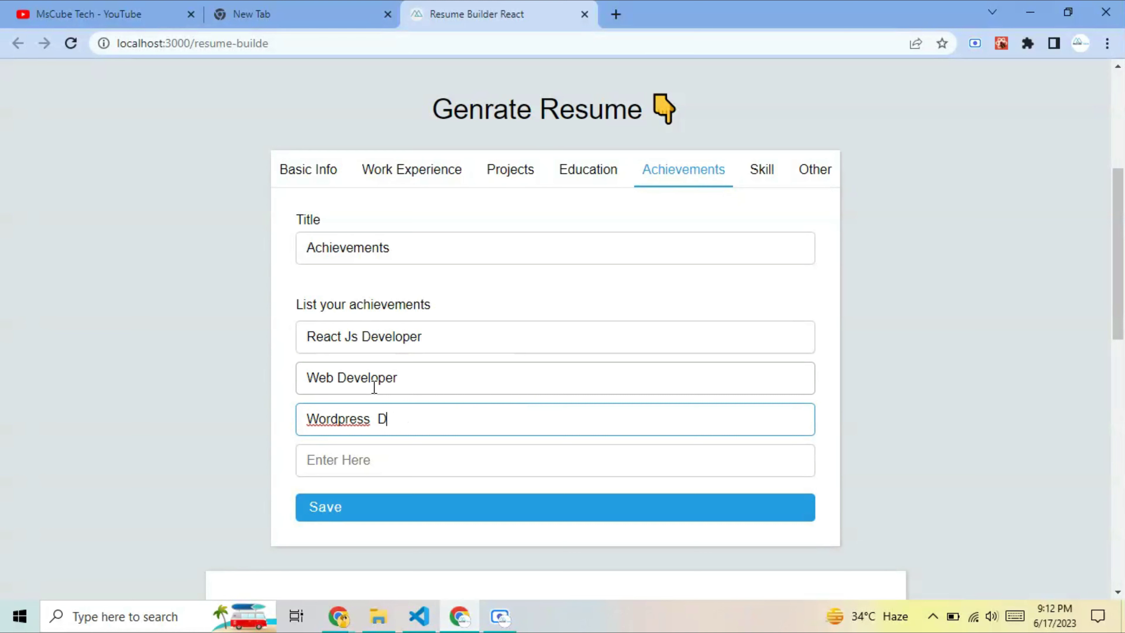
type("eve")
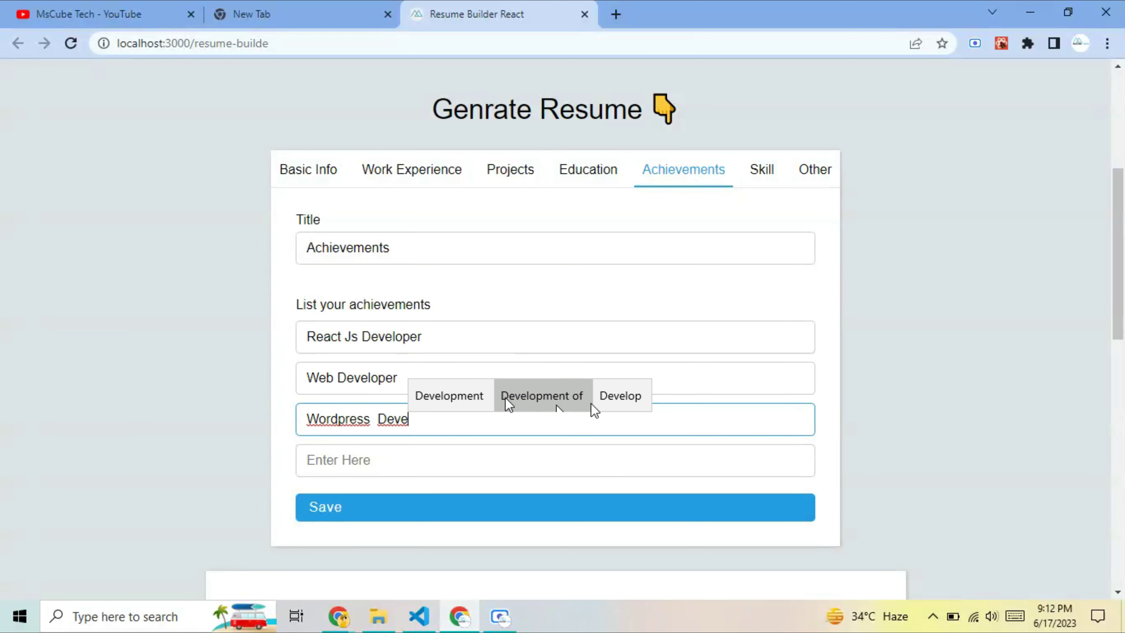
type("loper")
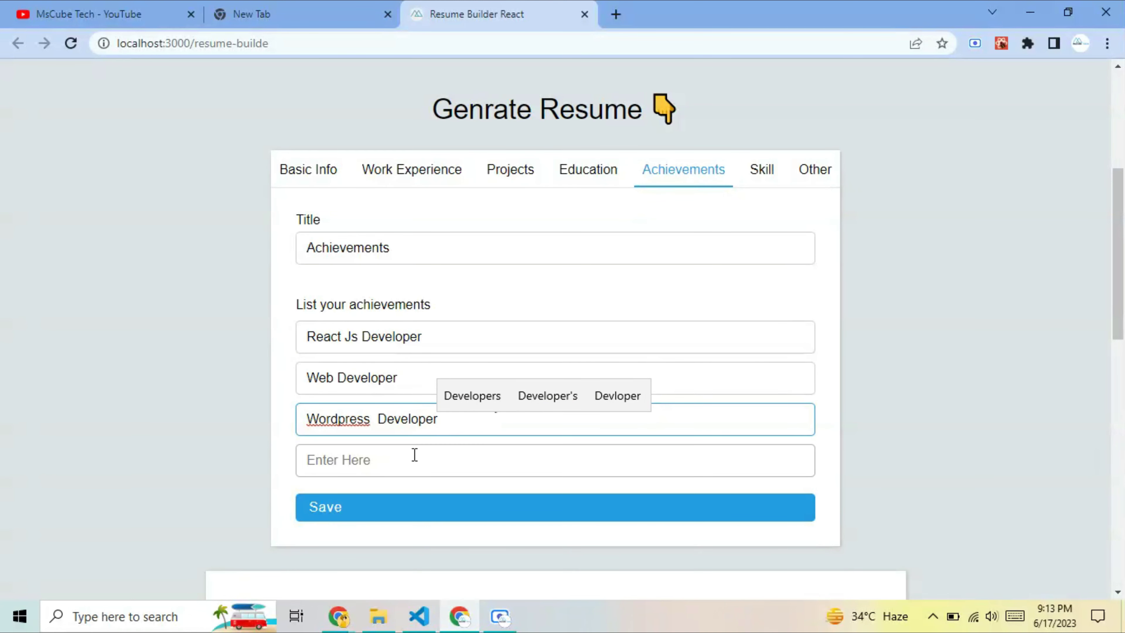
Step: Save the achievements list and return to the top of the form
left_click(412, 460)
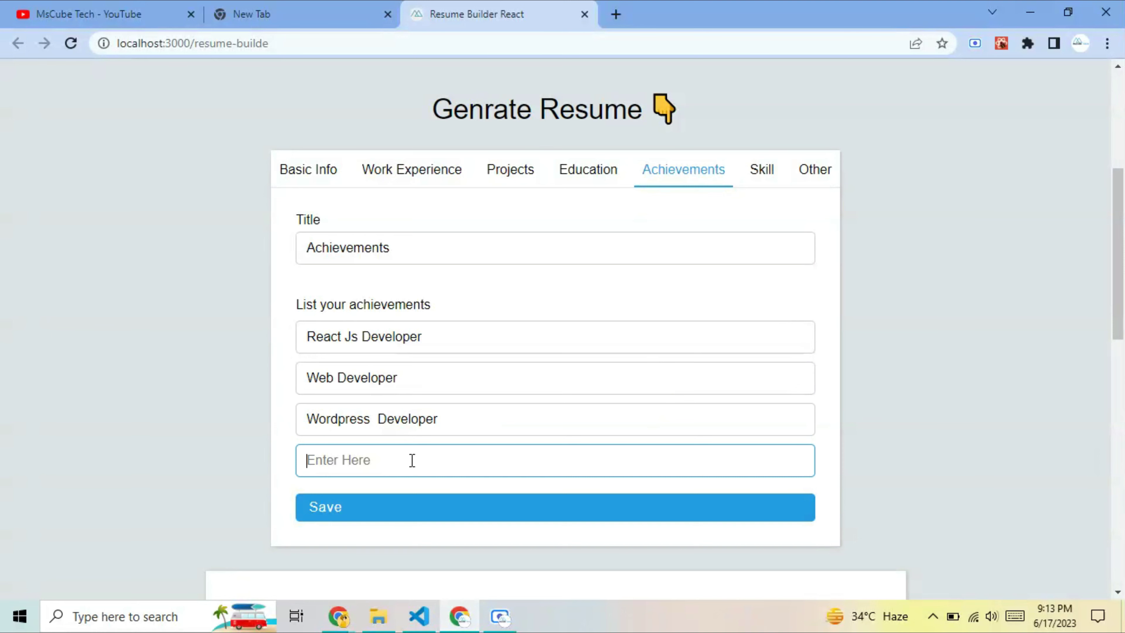
left_click(438, 500)
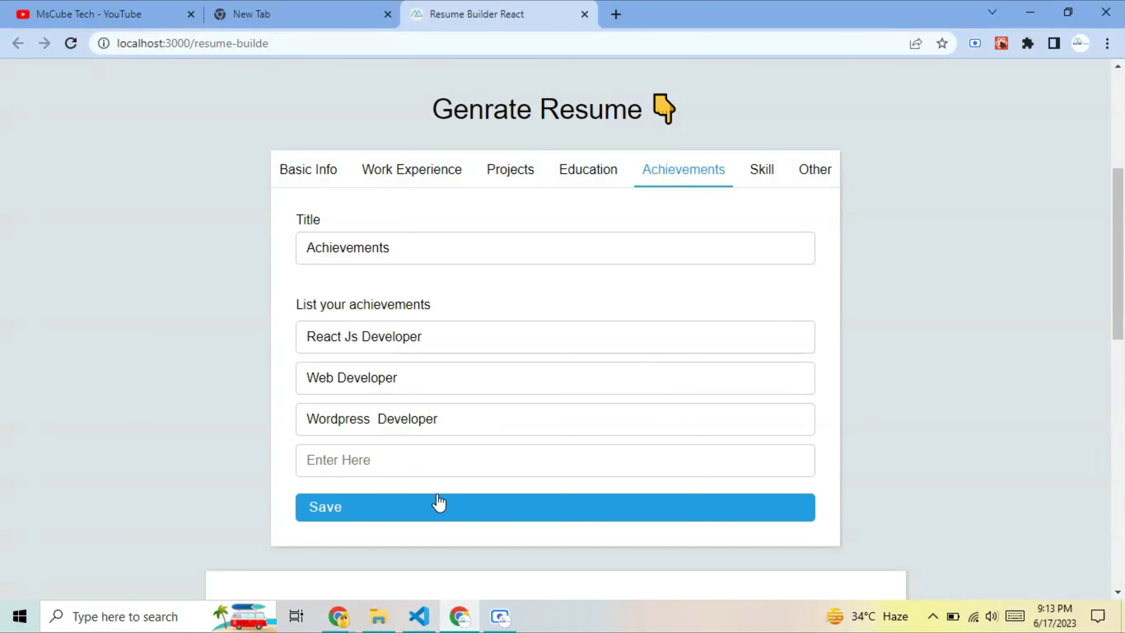
scroll(459, 509, "down", 10)
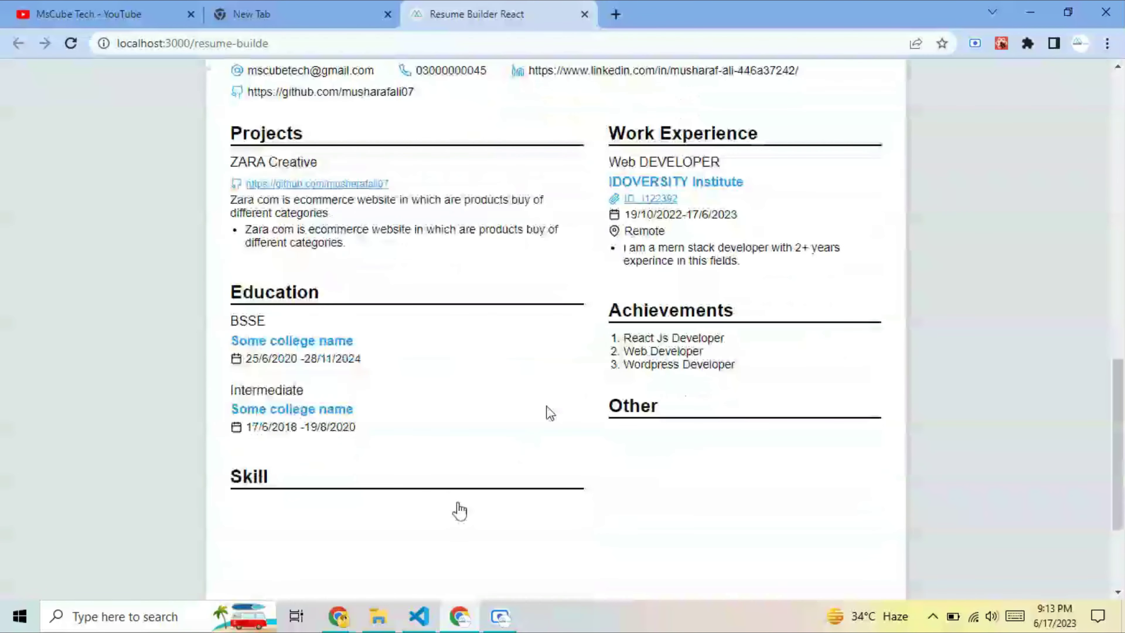
scroll(563, 398, "up", 4)
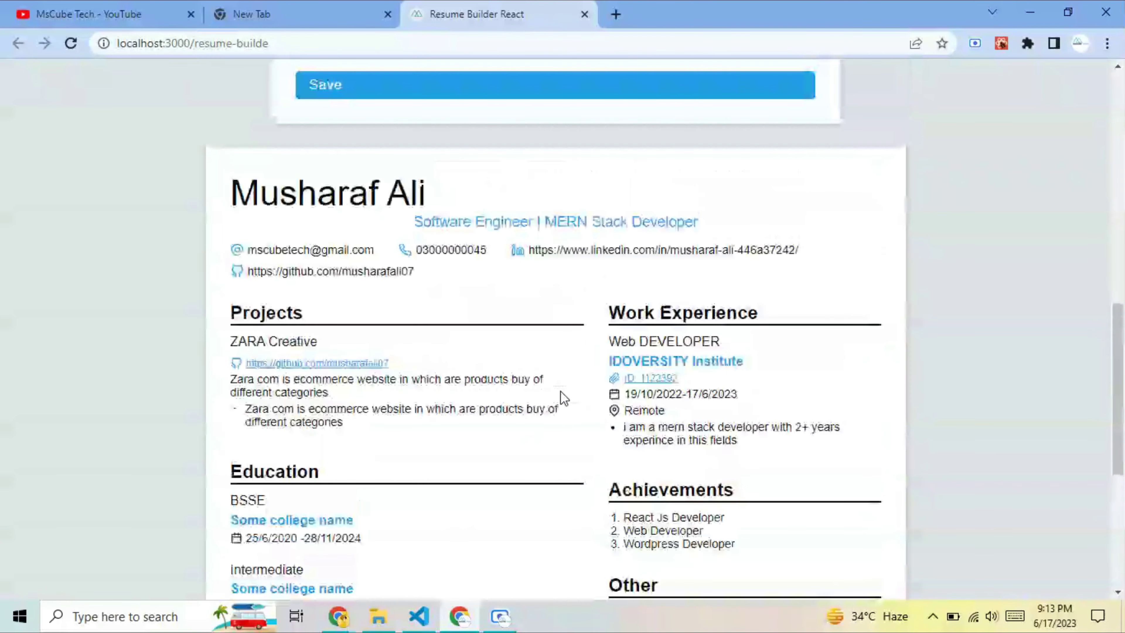
scroll(560, 390, "up", 3)
scroll(560, 390, "up", 5)
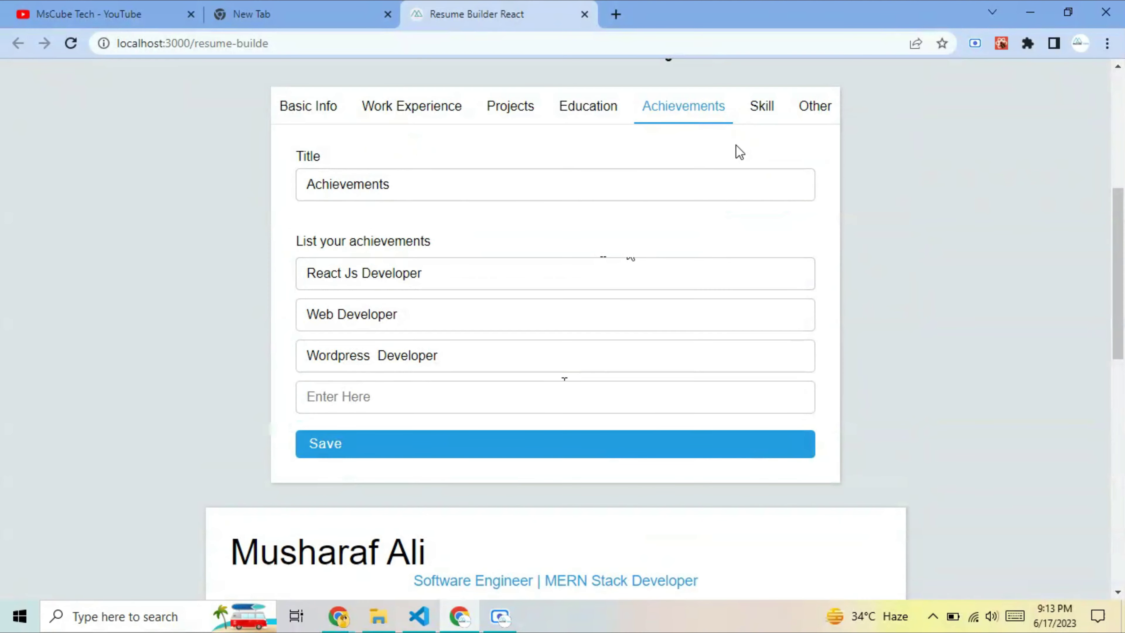
Step: In the Skill section, enter 'HTML | CSS | JS' as the summary and save it
left_click(763, 107)
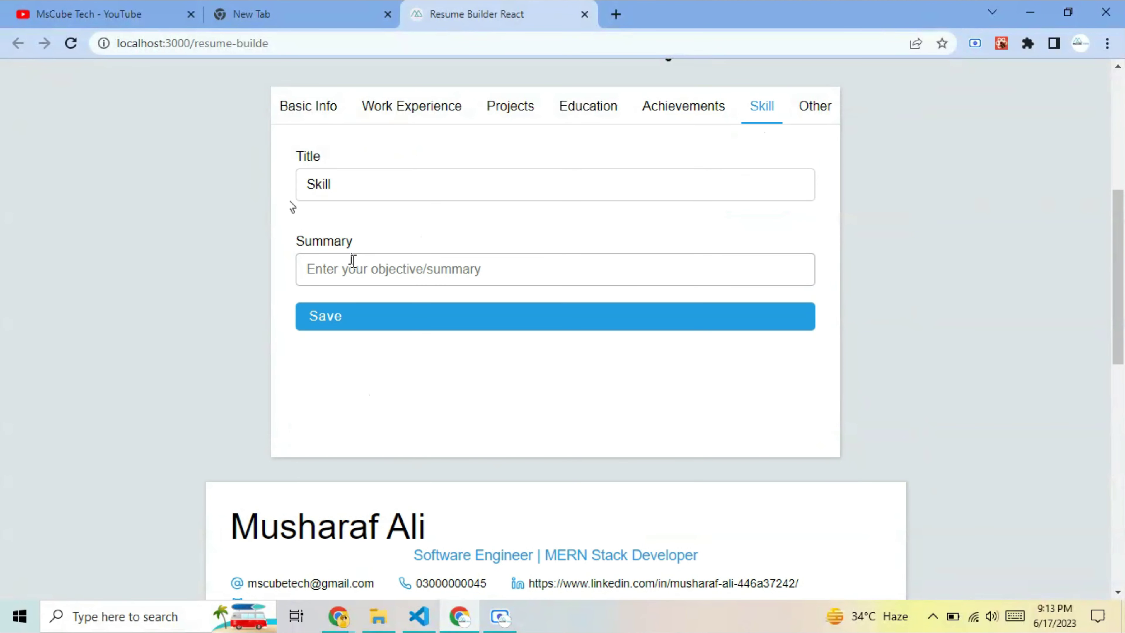
left_click(371, 276)
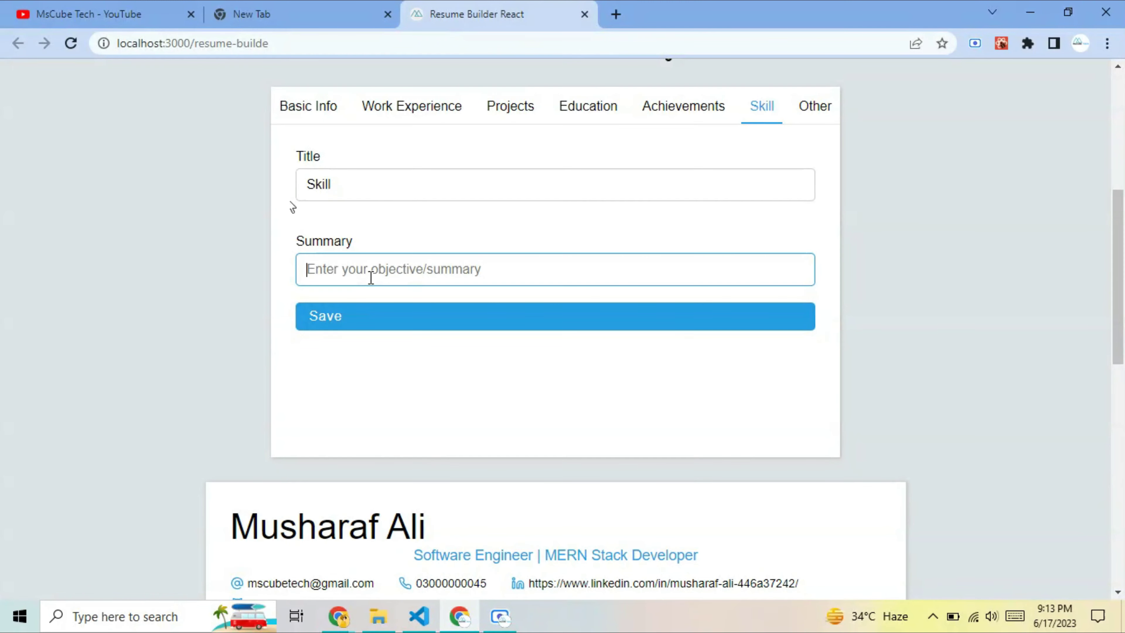
type("HTML")
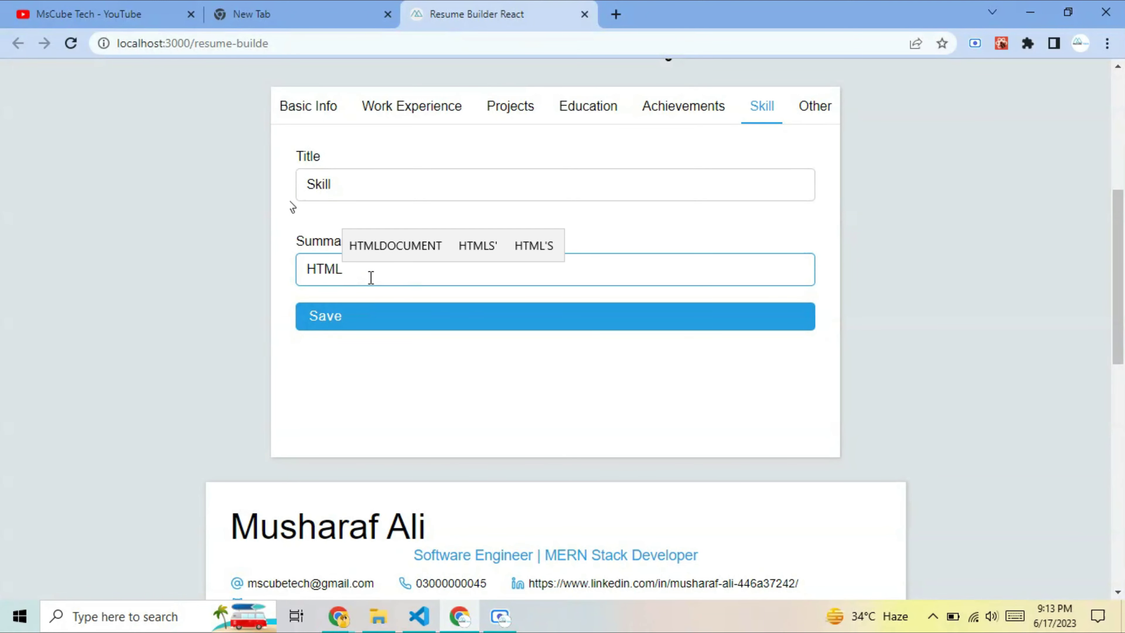
type(" |")
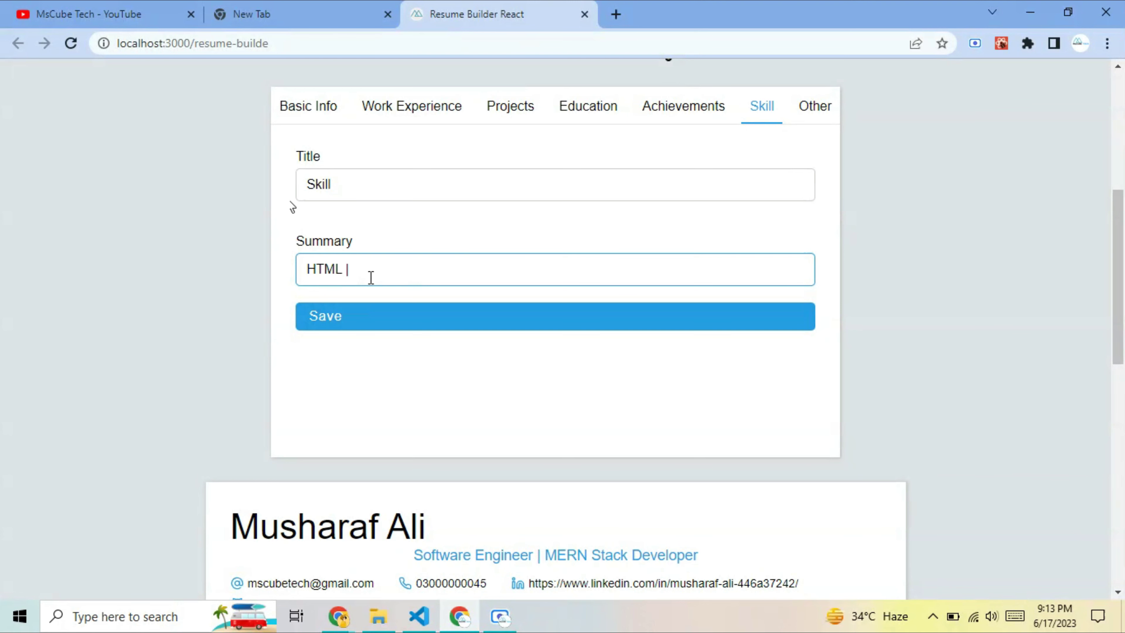
type(" CSS | JS")
left_click(418, 330)
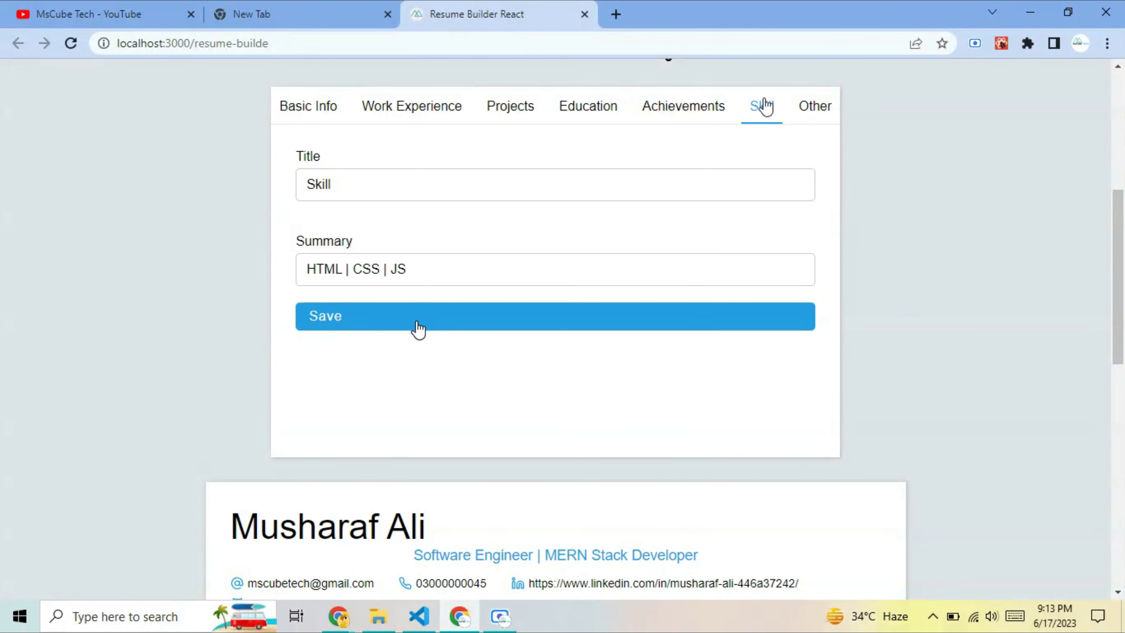
scroll(418, 330, "down", 10)
scroll(417, 328, "up", 1)
scroll(417, 328, "up", 9)
Step: Replace the skills summary with 'ReactJs | Tailwind CSS' and save it
left_click(418, 194)
key("BackSpace")
key("BackSpace")
key("BackSpace")
key("BackSpace")
key("BackSpace")
key("BackSpace")
type("R")
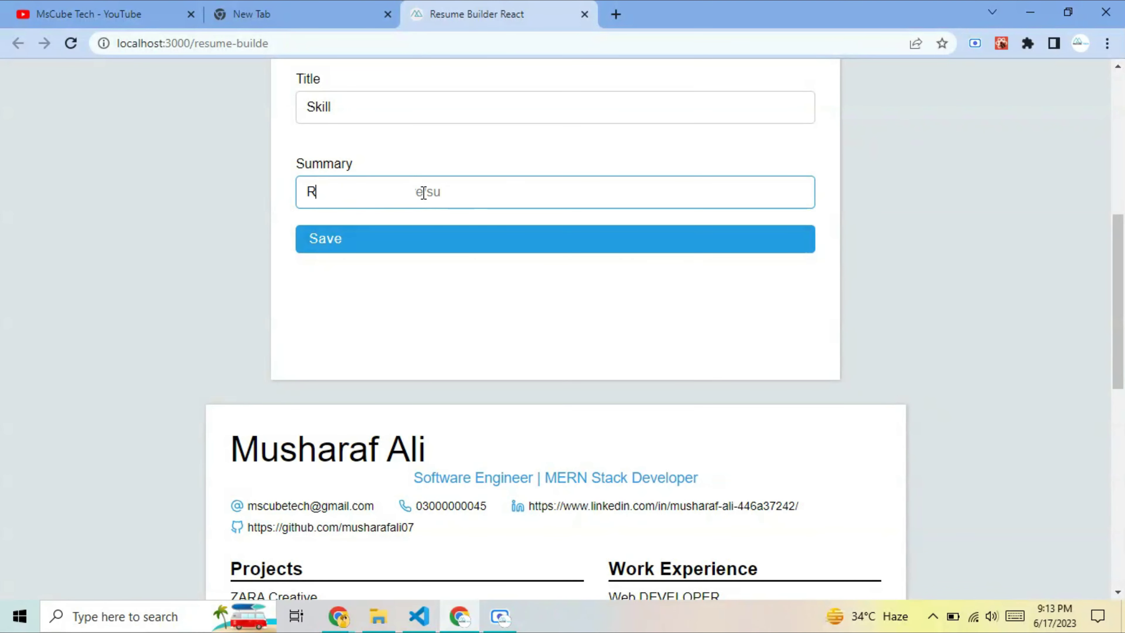
type("EA")
key("BackSpace")
type("ac")
key("BackSpace")
key("BackSpace")
key("BackSpace")
key("BackSpace")
key("BackSpace")
type("ea")
key("BackSpace")
key("BackSpace")
key("BackSpace")
type("eactJs")
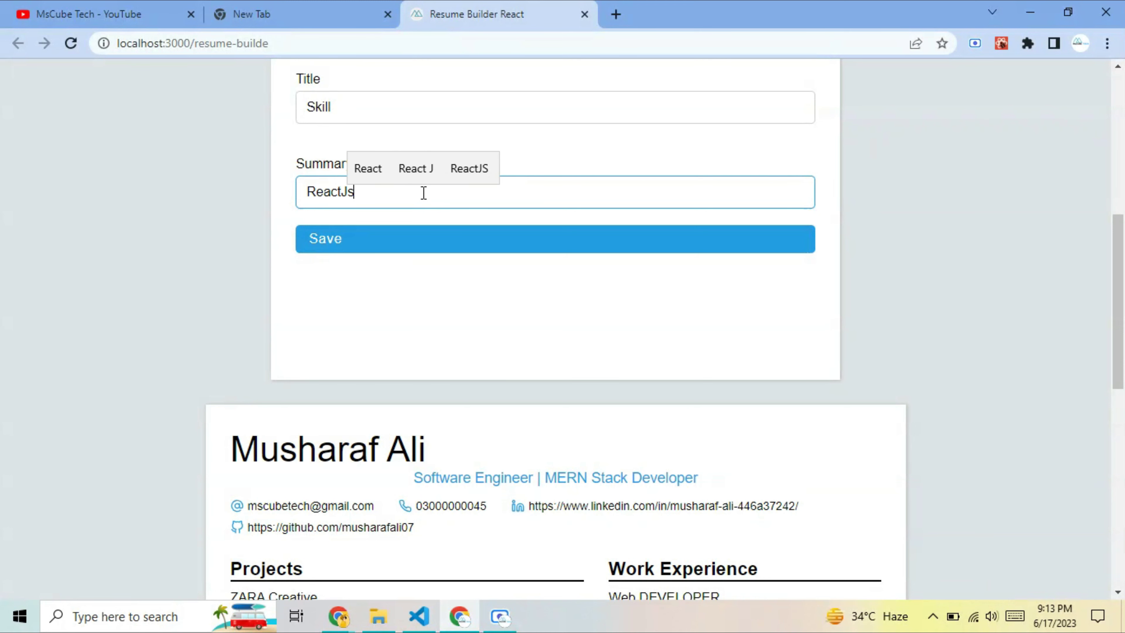
type(" \\")
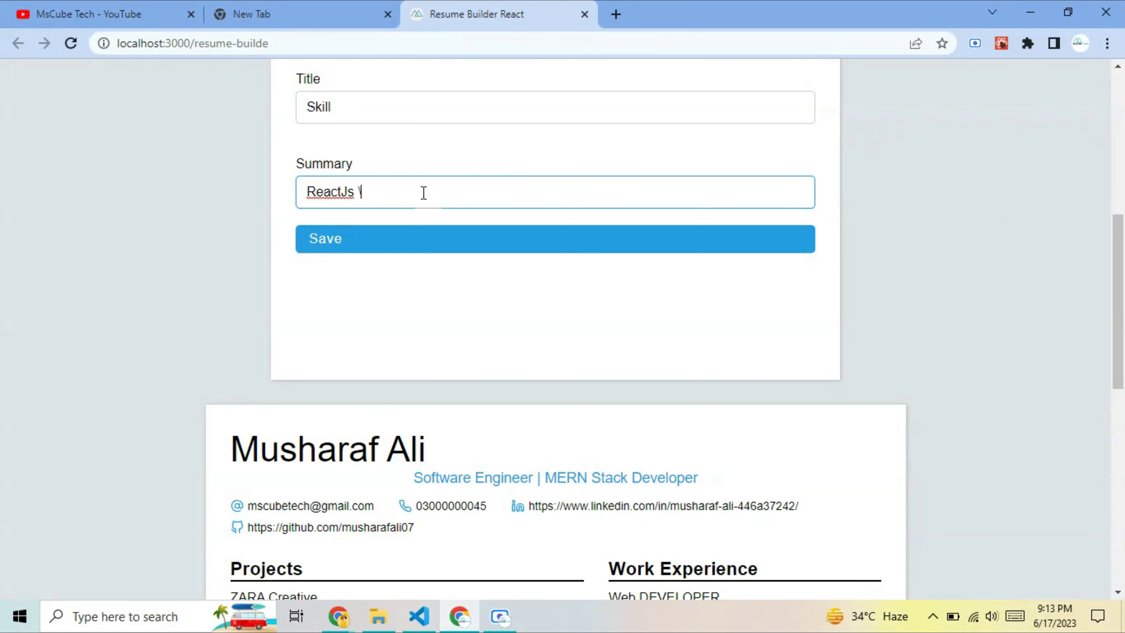
key("BackSpace")
type("||")
type(" Tail")
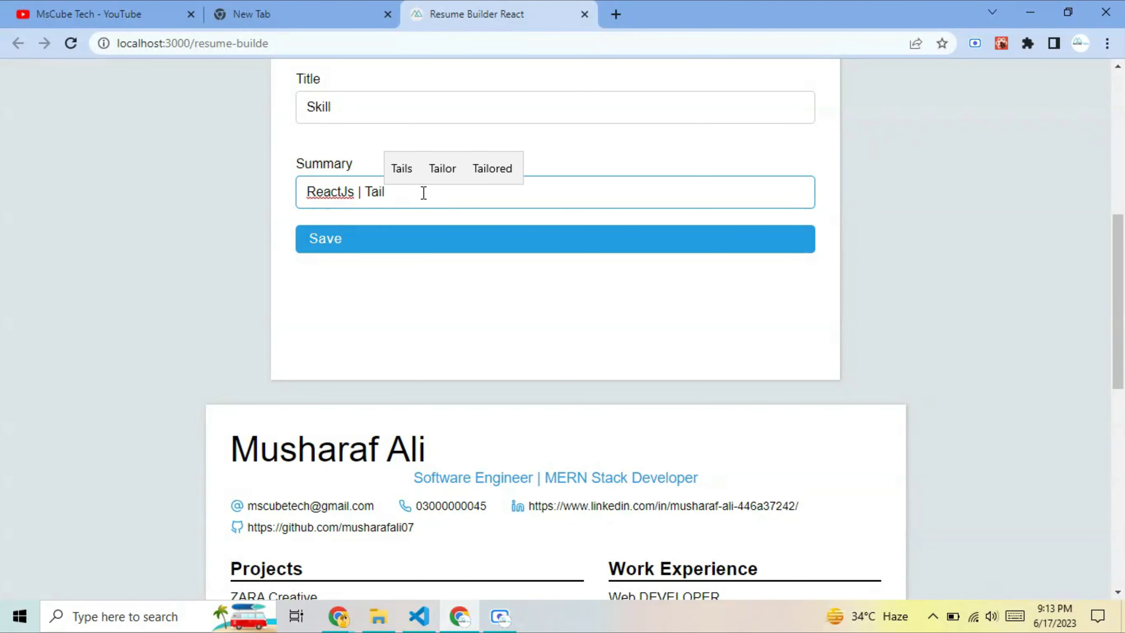
type("wind CSS")
left_click(420, 240)
Step: Insert 'HTML| CSS | JS |' before ReactJs and save the full skills list
scroll(419, 245, "down", 5)
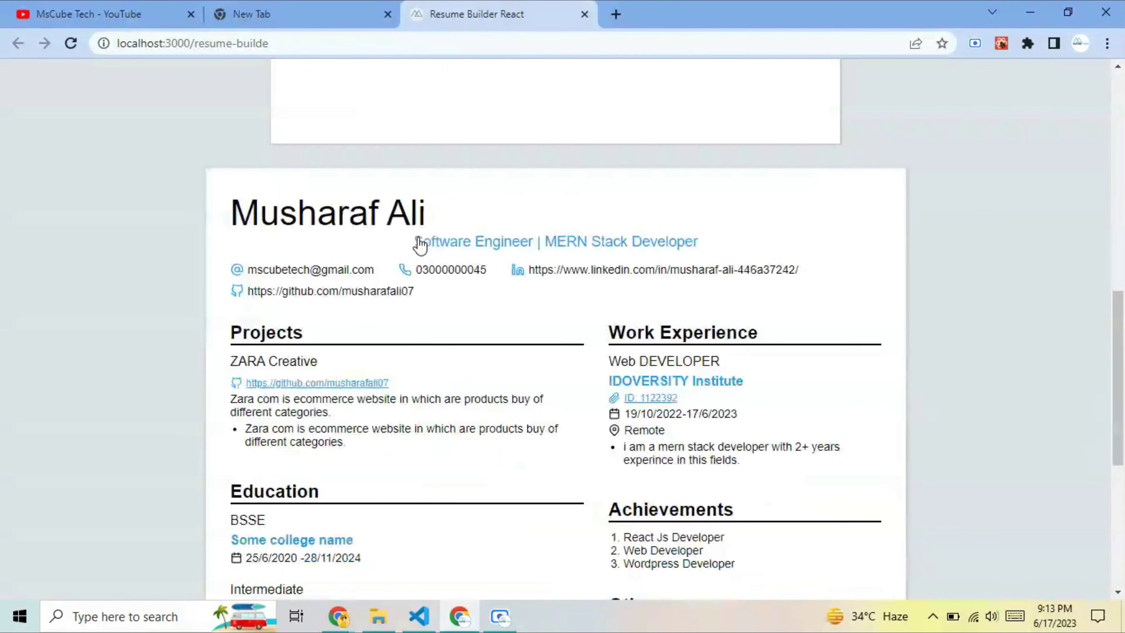
scroll(420, 245, "down", 5)
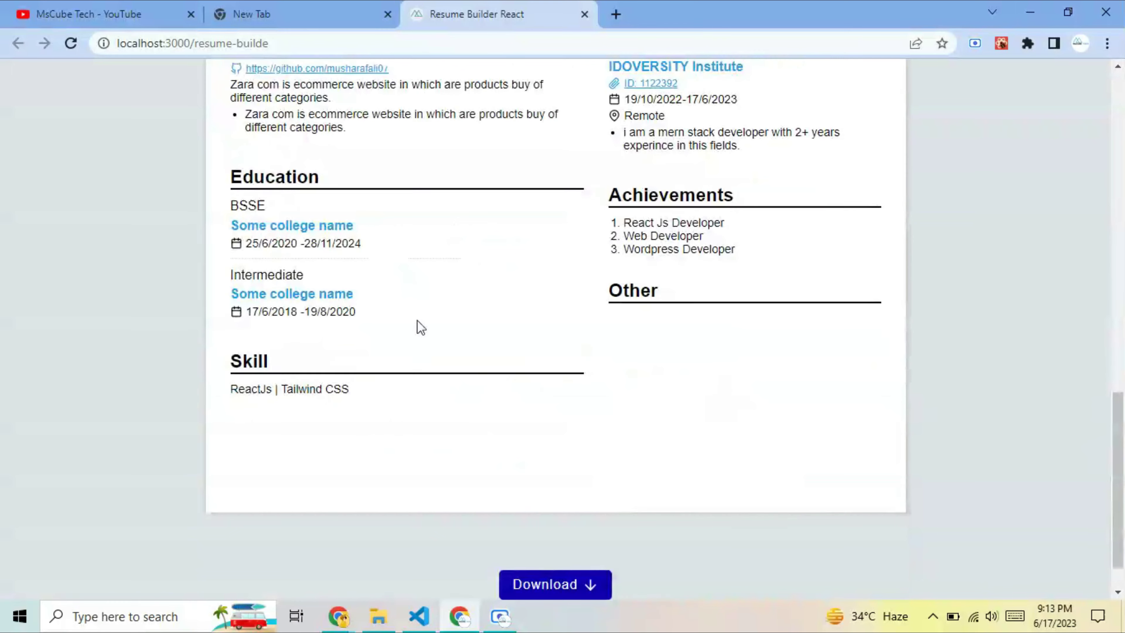
scroll(417, 327, "up", 1)
scroll(417, 326, "up", 1)
scroll(417, 320, "up", 3)
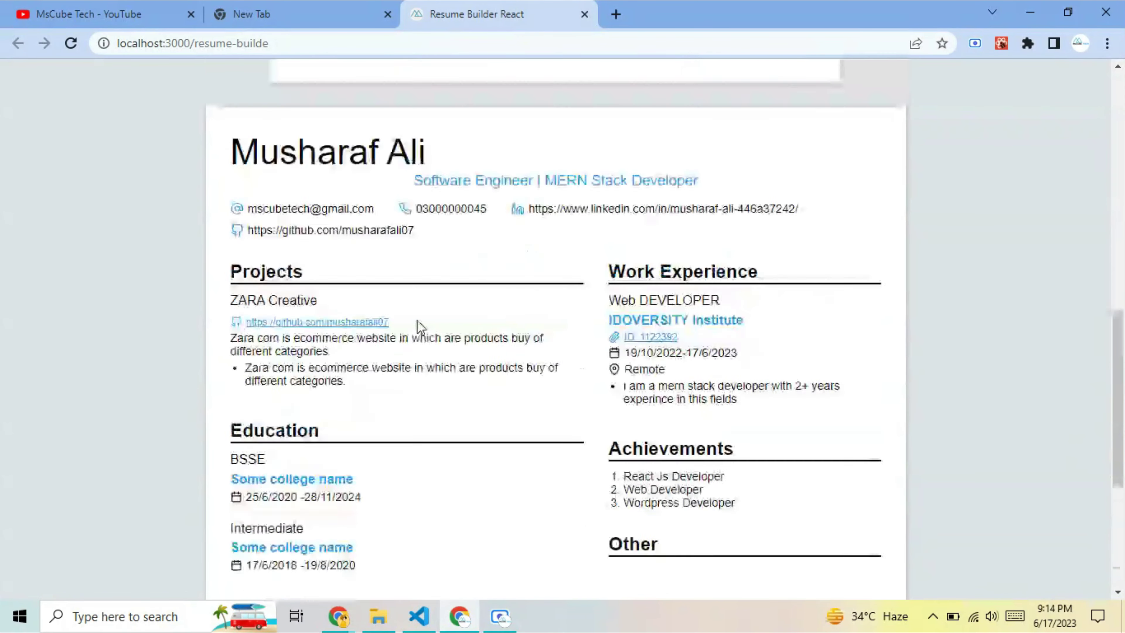
scroll(417, 320, "up", 3)
scroll(412, 315, "up", 7)
left_click(304, 409)
type("HReactJs | Tailwind CSS")
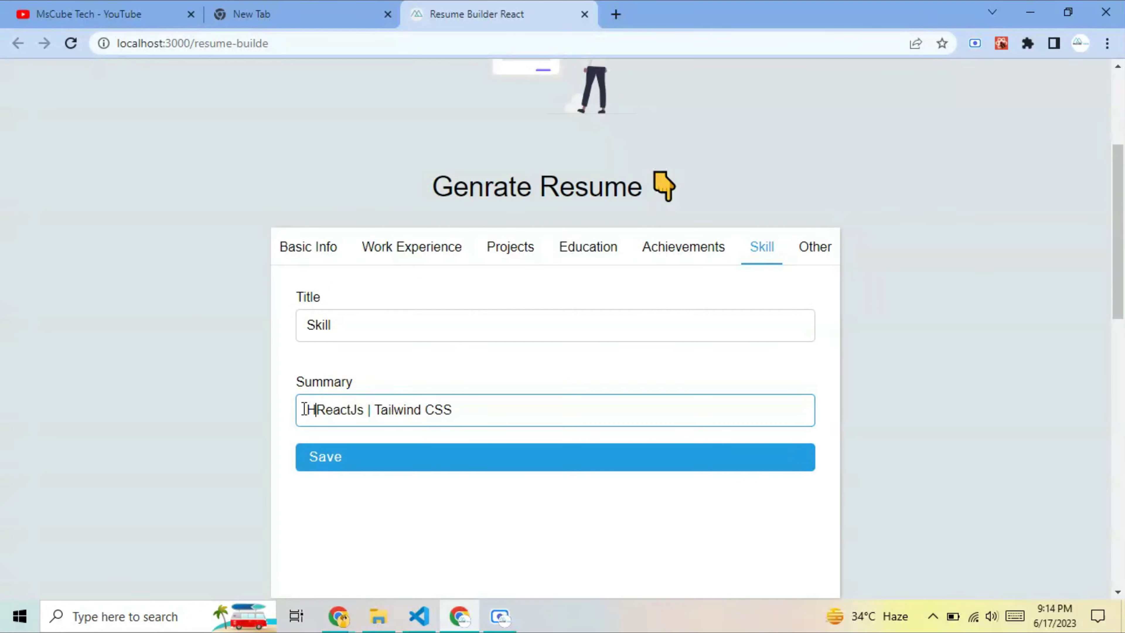
type("TML")
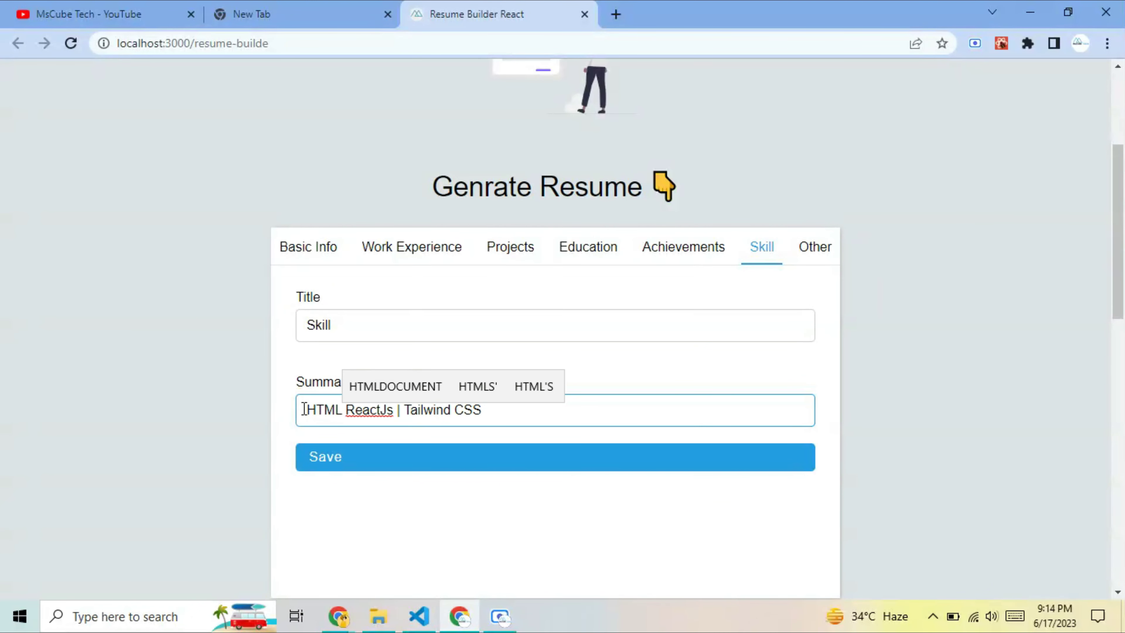
key("BackSpace")
type("| CSS | JS |")
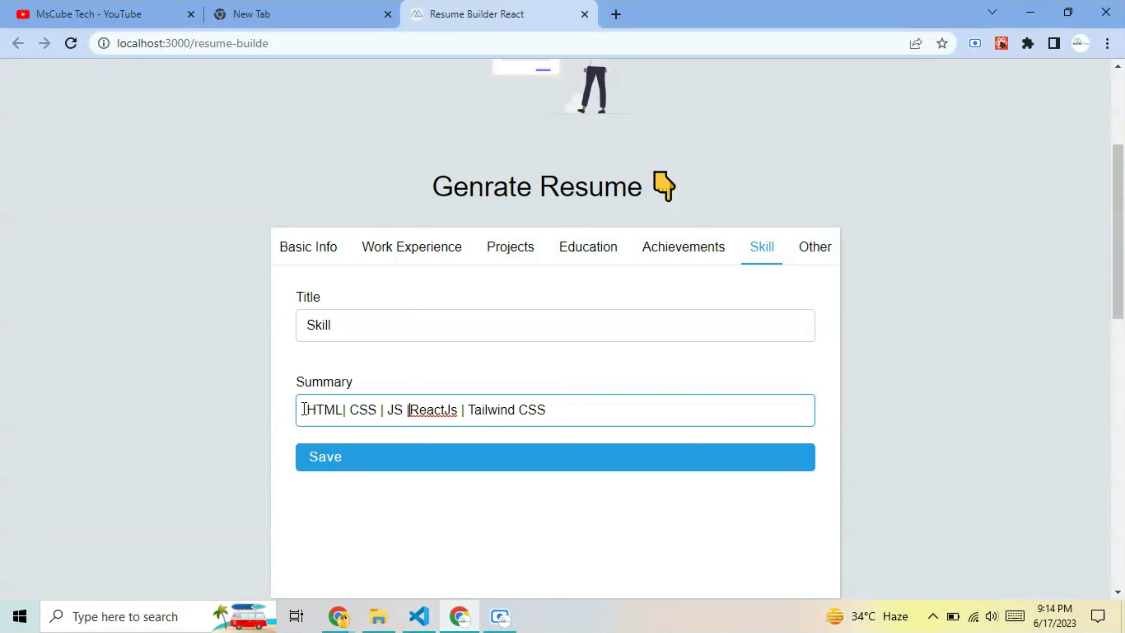
left_click(373, 459)
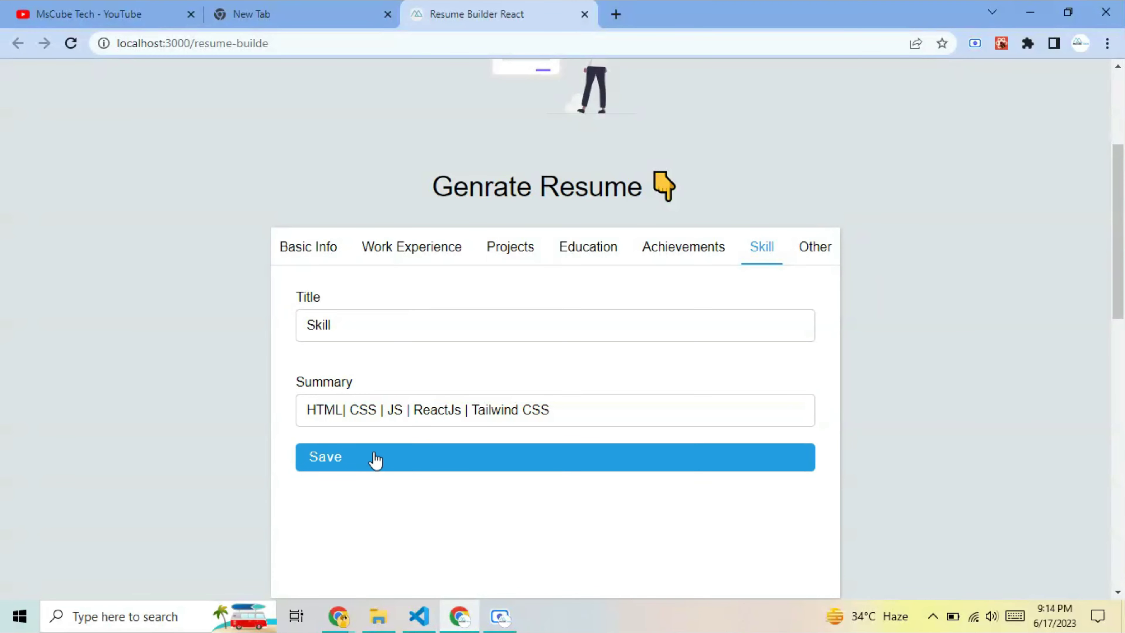
Step: Save the Other section with no content
scroll(374, 459, "down", 4)
scroll(374, 459, "down", 4)
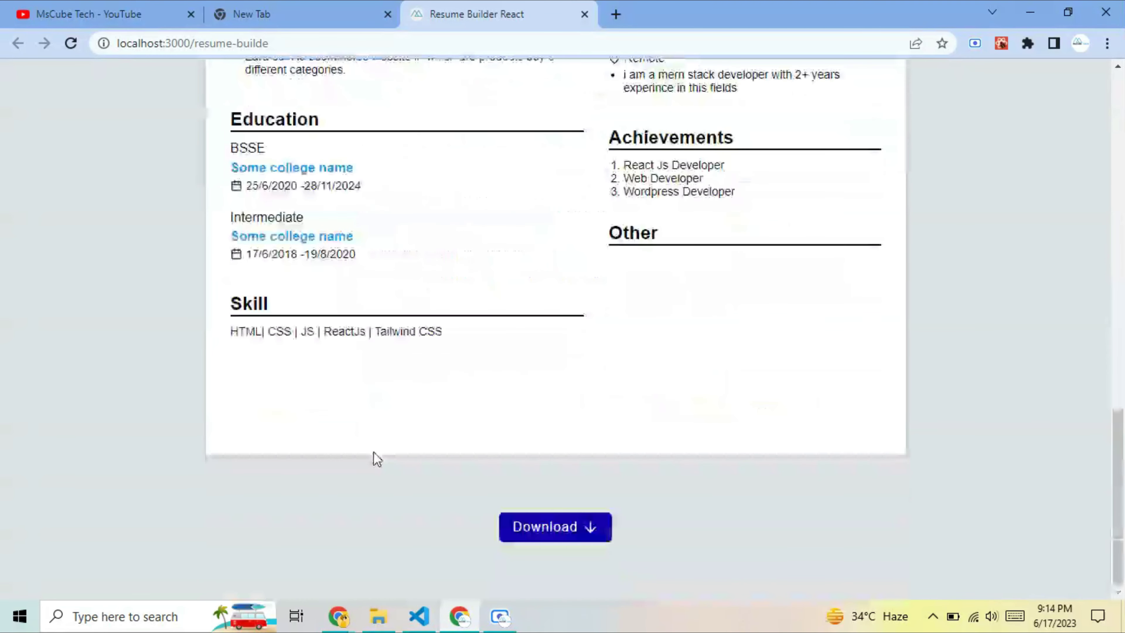
scroll(624, 438, "up", 2)
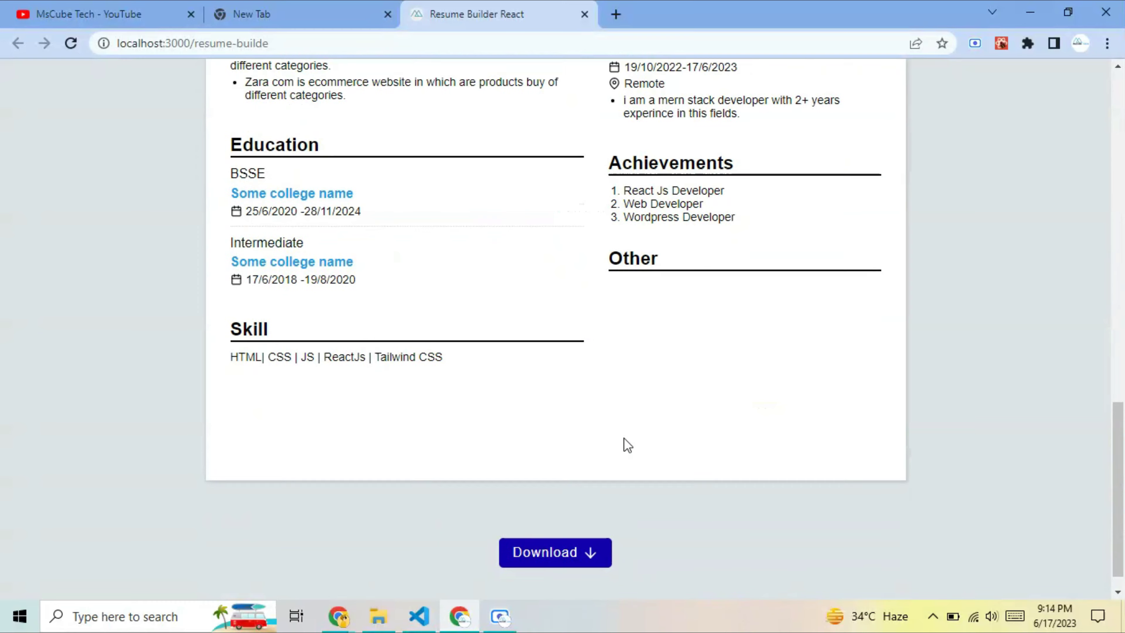
scroll(624, 438, "up", 8)
left_click(810, 473)
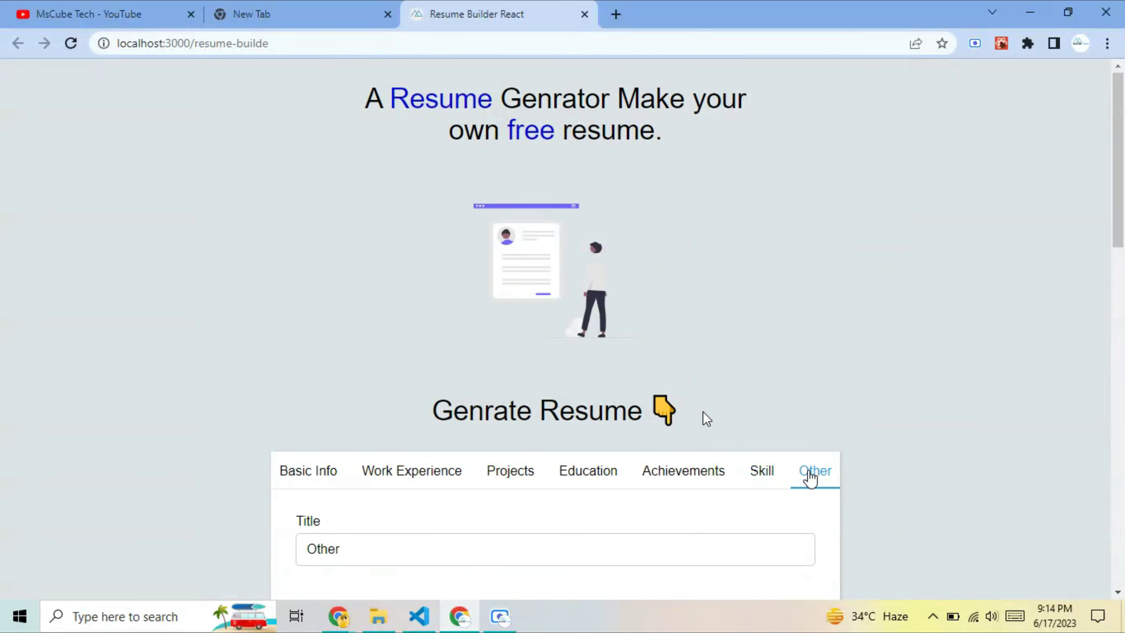
scroll(811, 474, "down", 3)
left_click(428, 437)
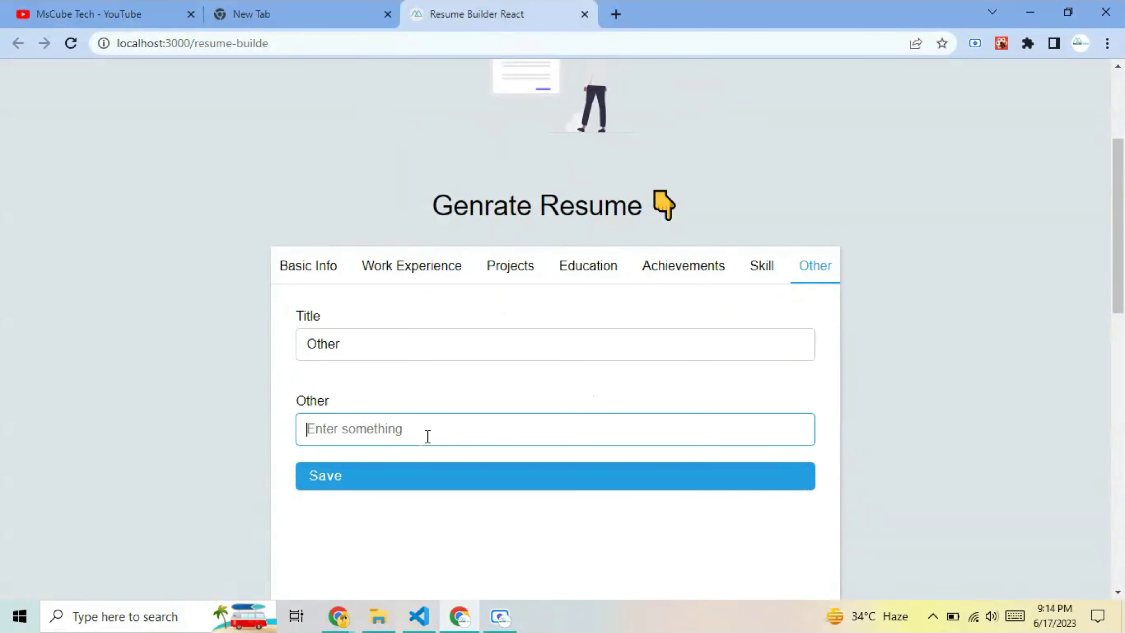
left_click(424, 476)
scroll(422, 475, "down", 5)
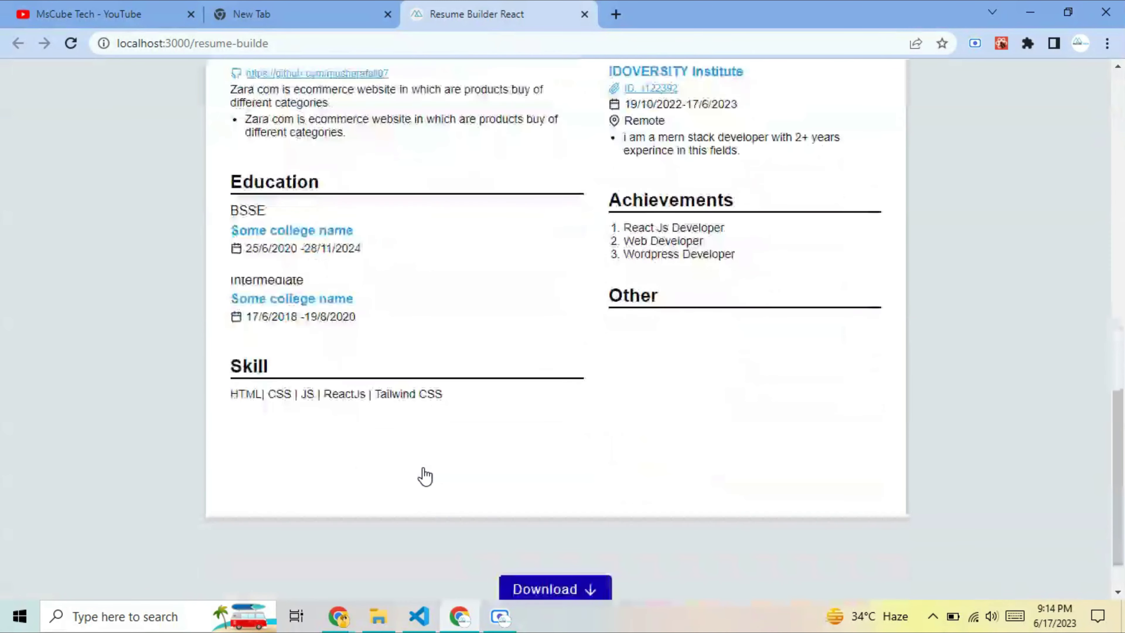
Step: Start downloading the resume as a PDF and browse to the Computer life (D:) drive
left_click(576, 589)
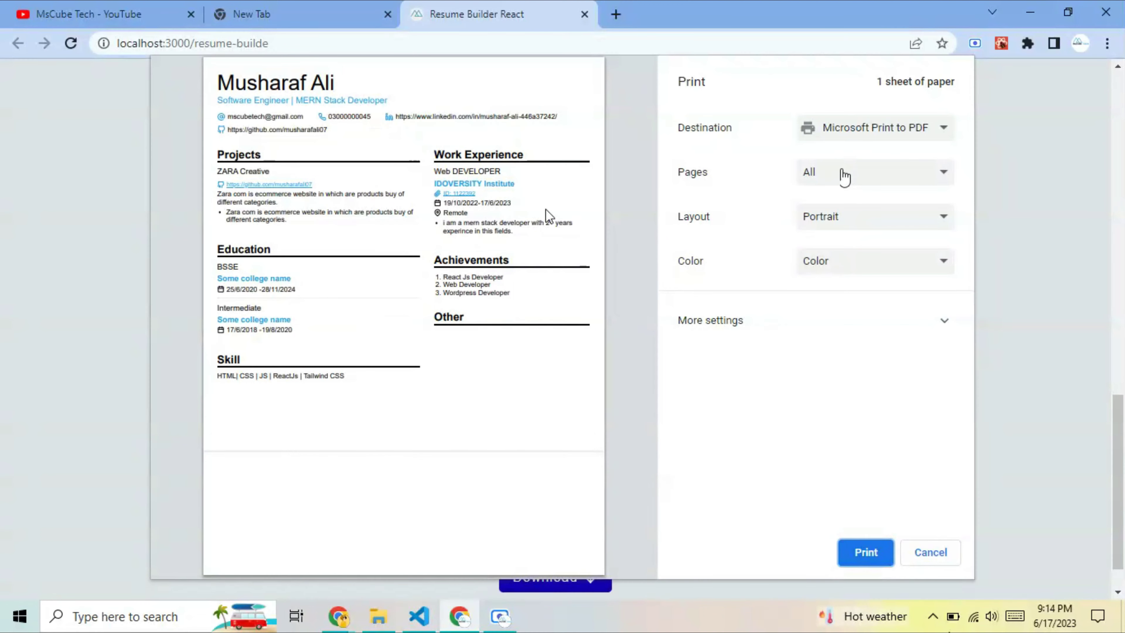
left_click(868, 555)
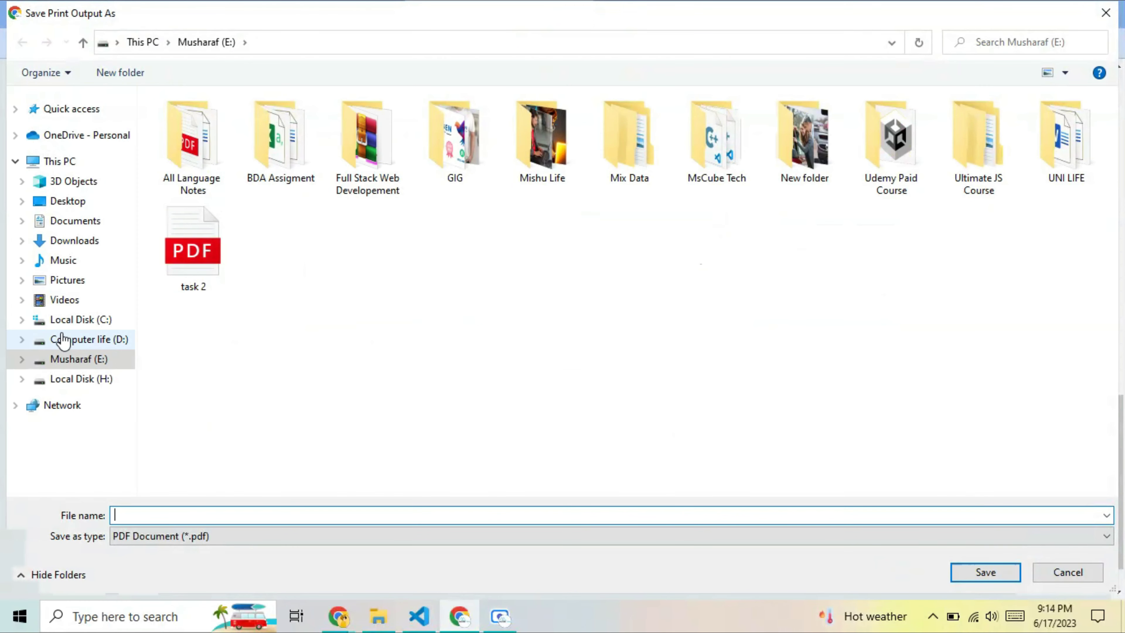
left_click(76, 355)
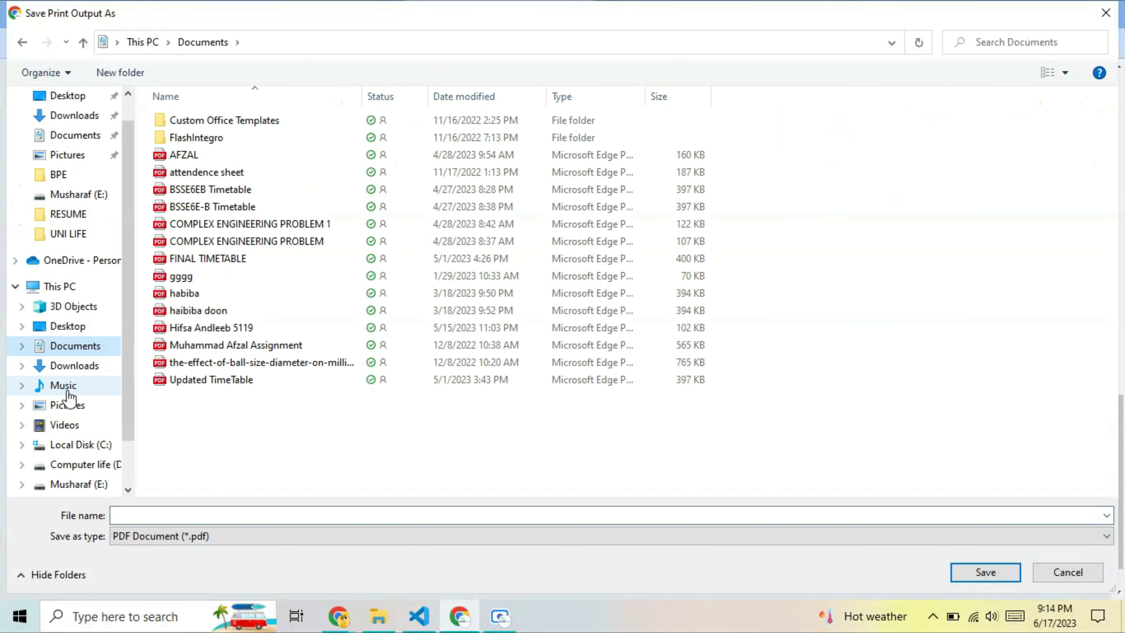
left_click(89, 465)
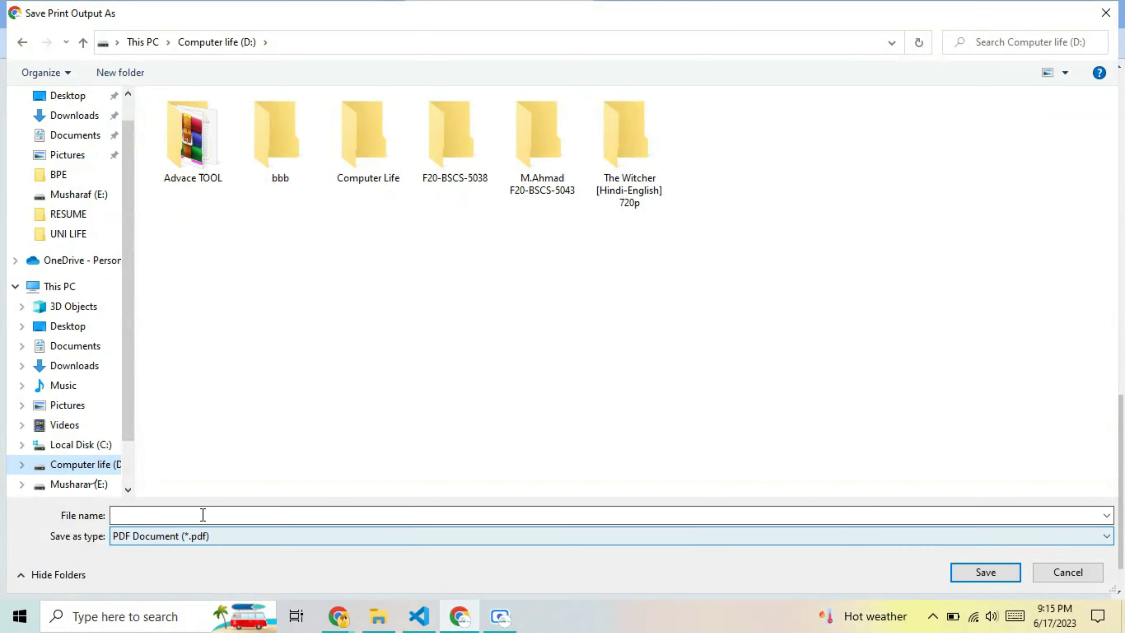
Step: Name the PDF 'cv' and save it
left_click(191, 507)
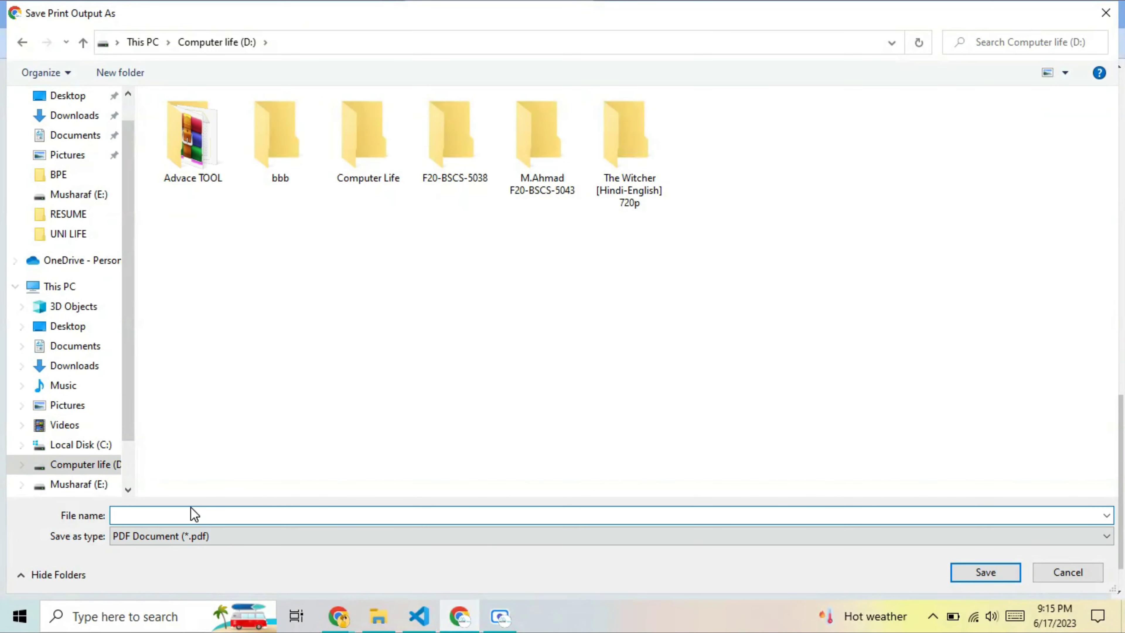
type("cv")
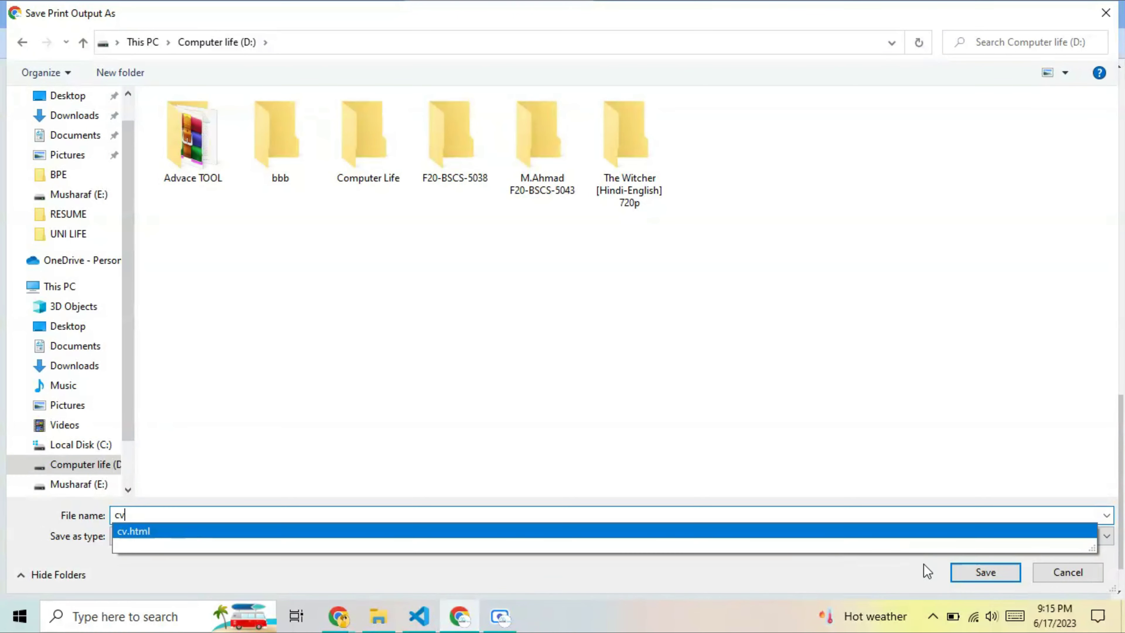
left_click(931, 571)
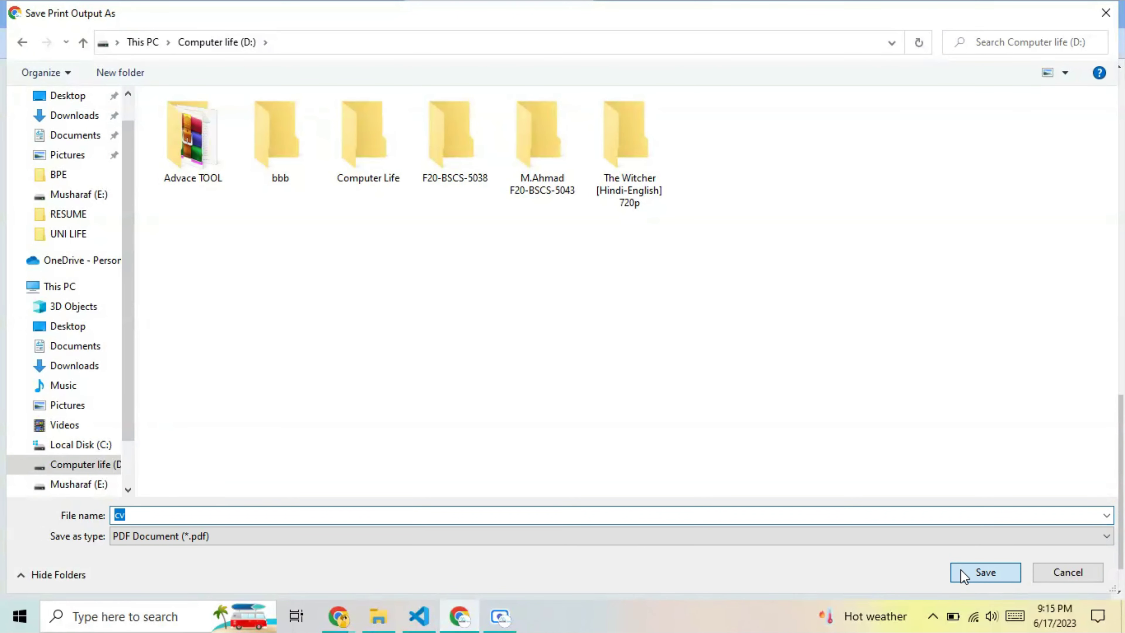
left_click(982, 577)
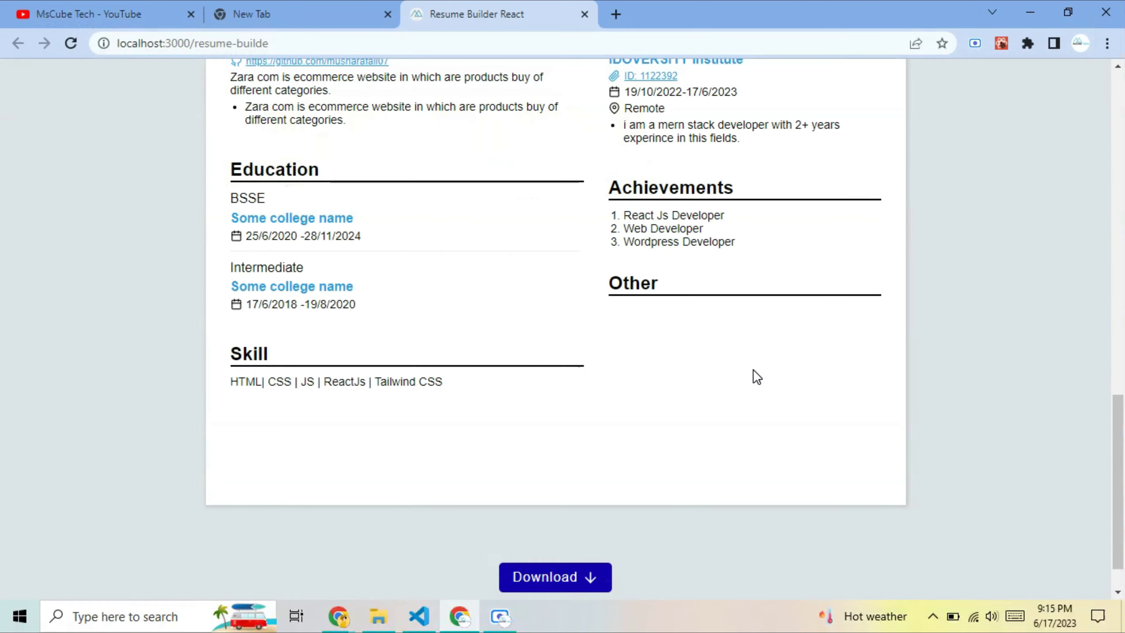
Step: In VS Code, shrink the terminal and browse src > components down to Header.js
key("alt+Tab")
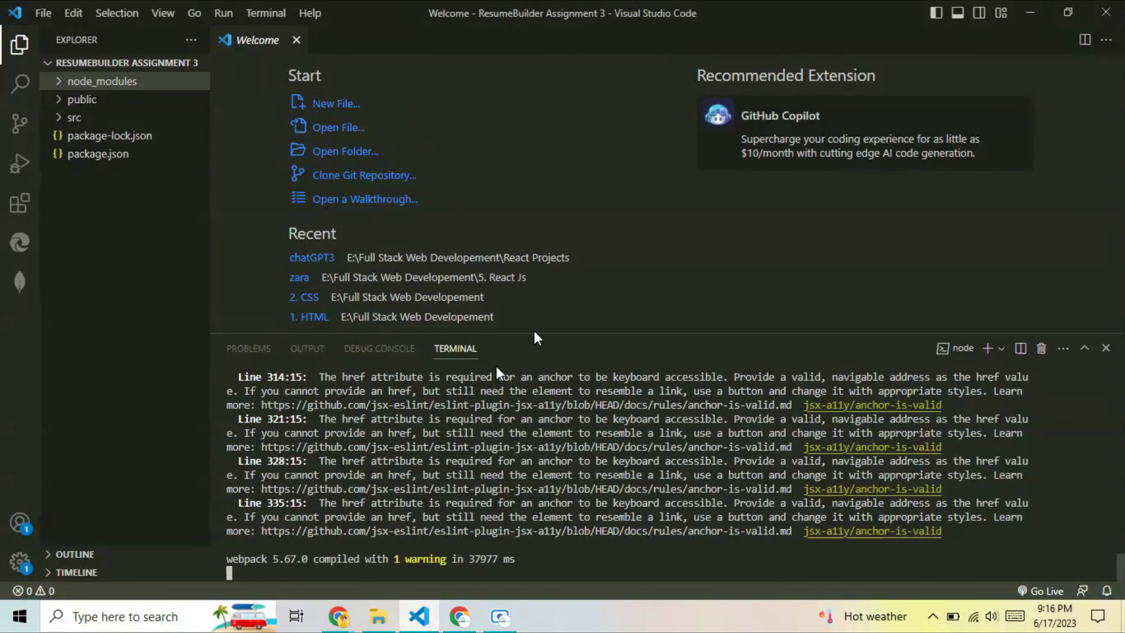
left_click_drag(534, 333, 501, 482)
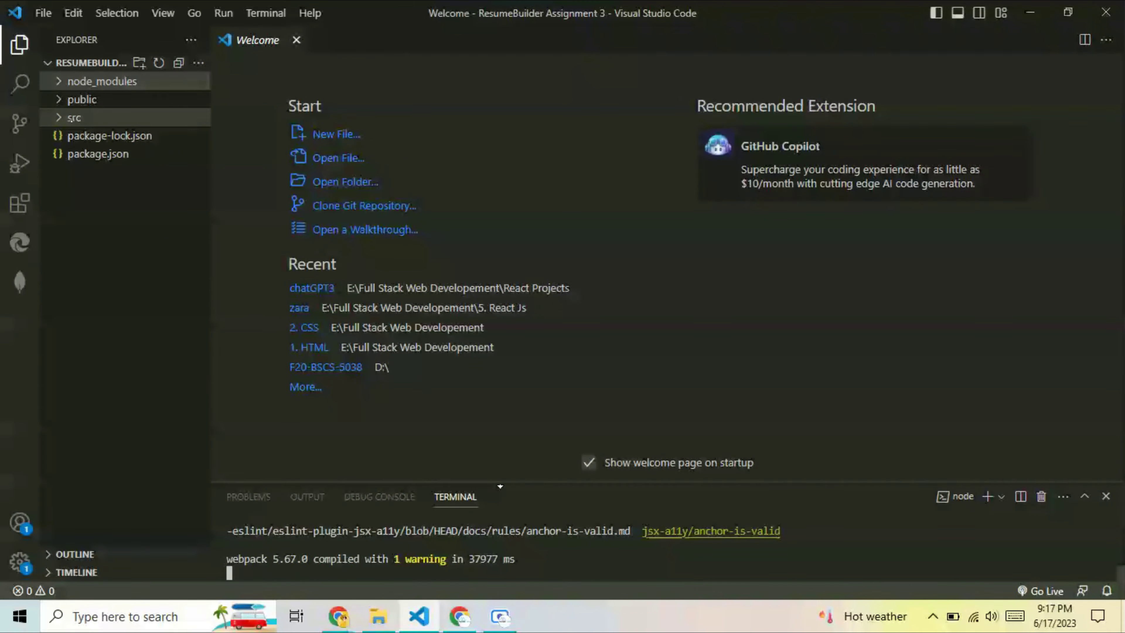
left_click(73, 118)
left_click(75, 155)
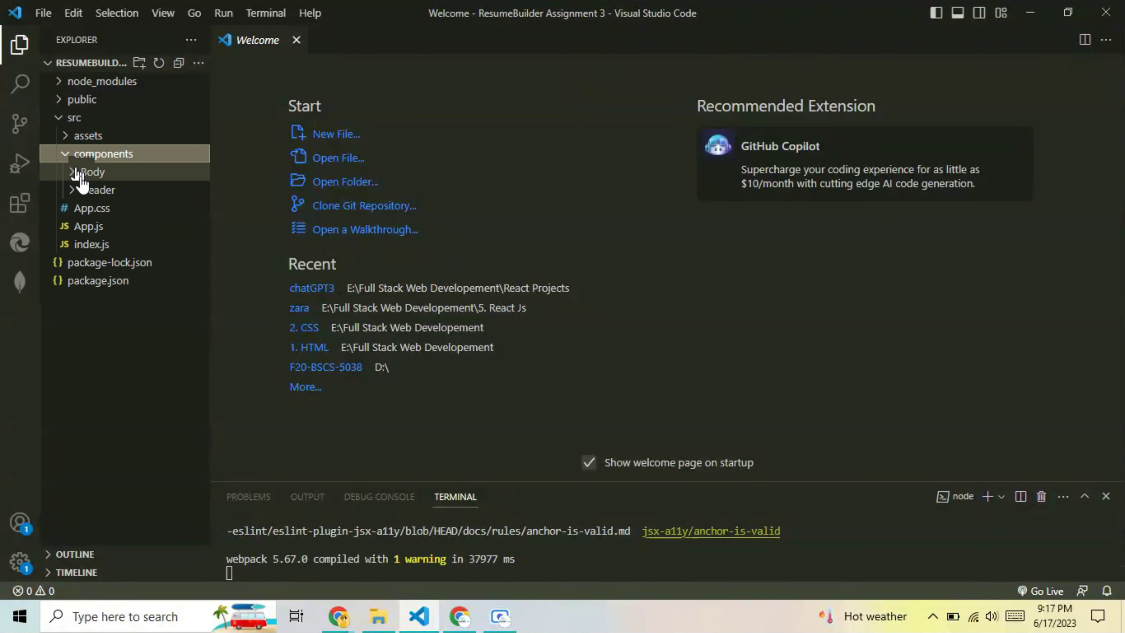
left_click(81, 174)
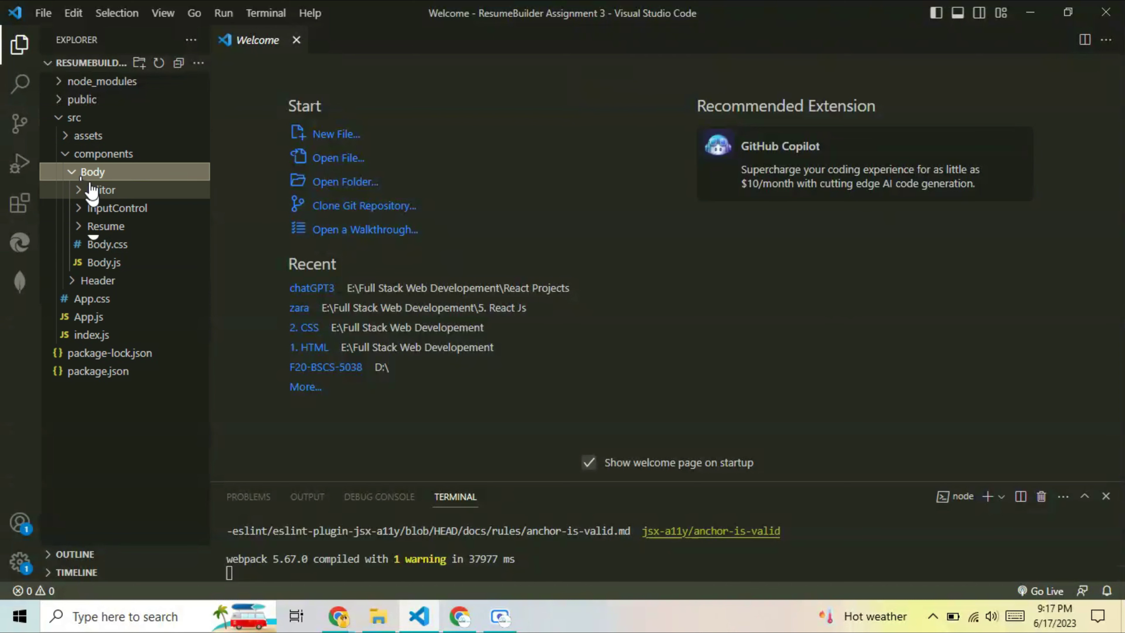
left_click(88, 174)
left_click(88, 191)
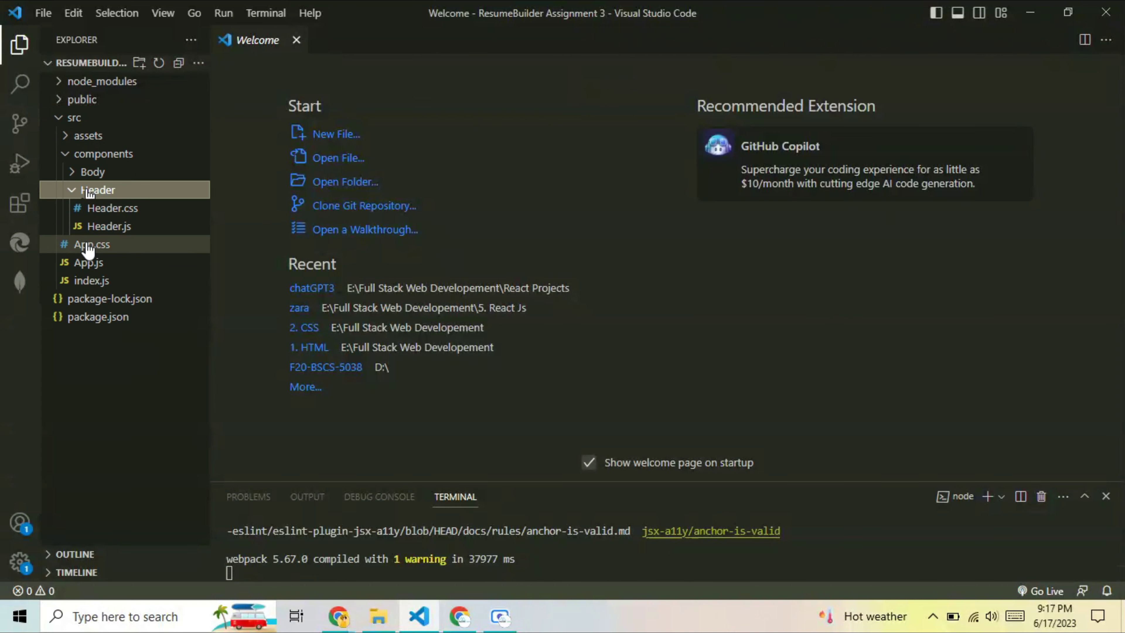
left_click(95, 226)
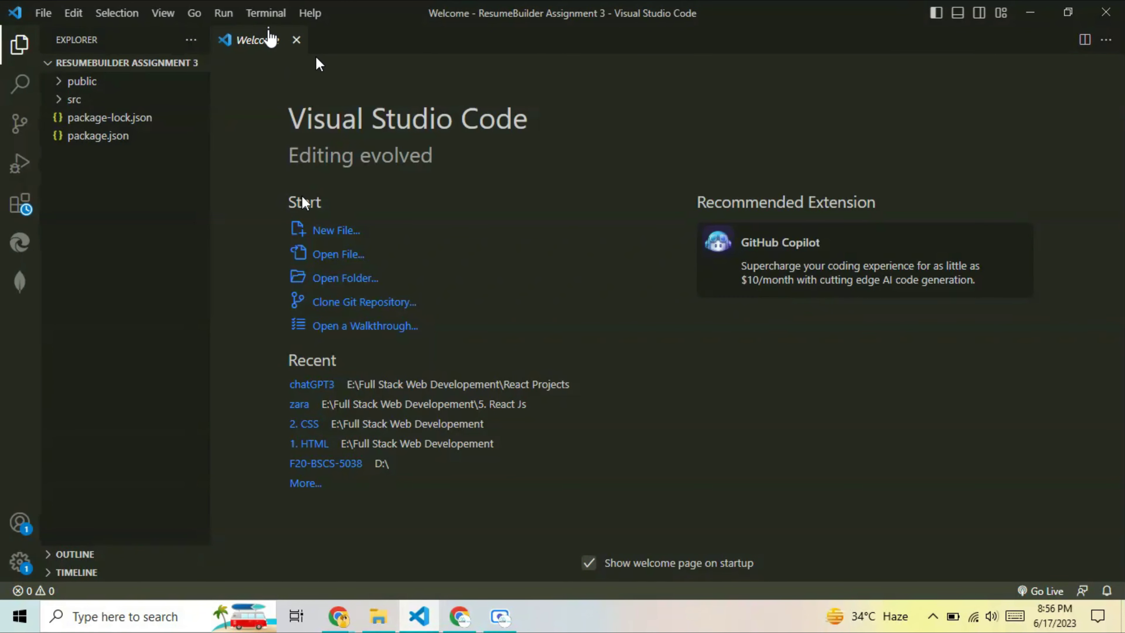
Step: Open a new terminal and expand the public and src folders in Explorer
left_click(266, 13)
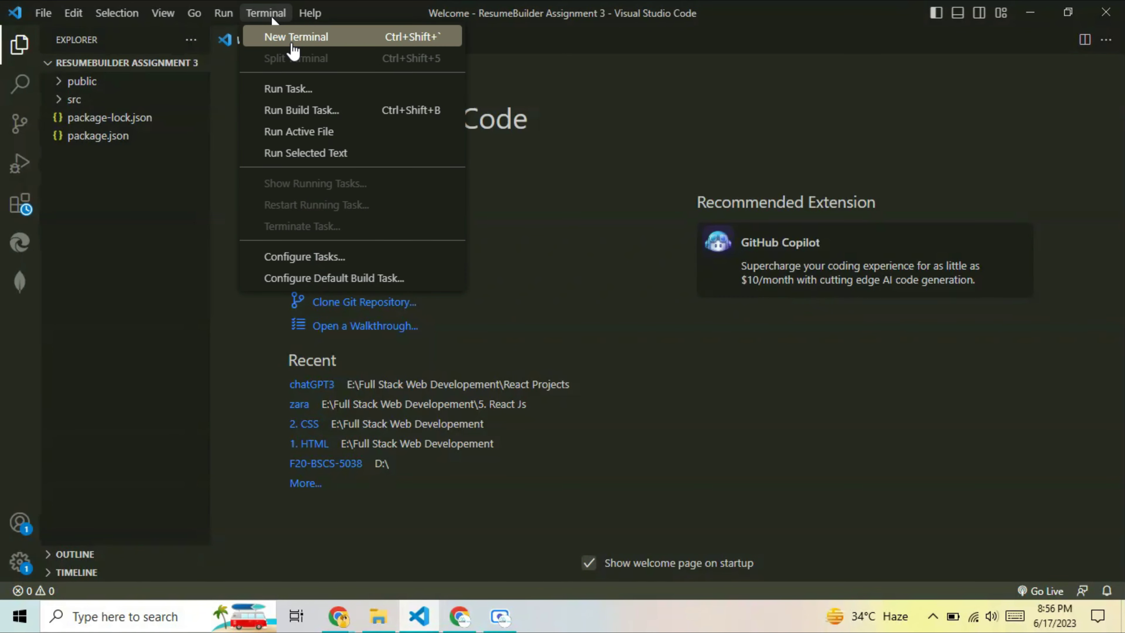
left_click(294, 37)
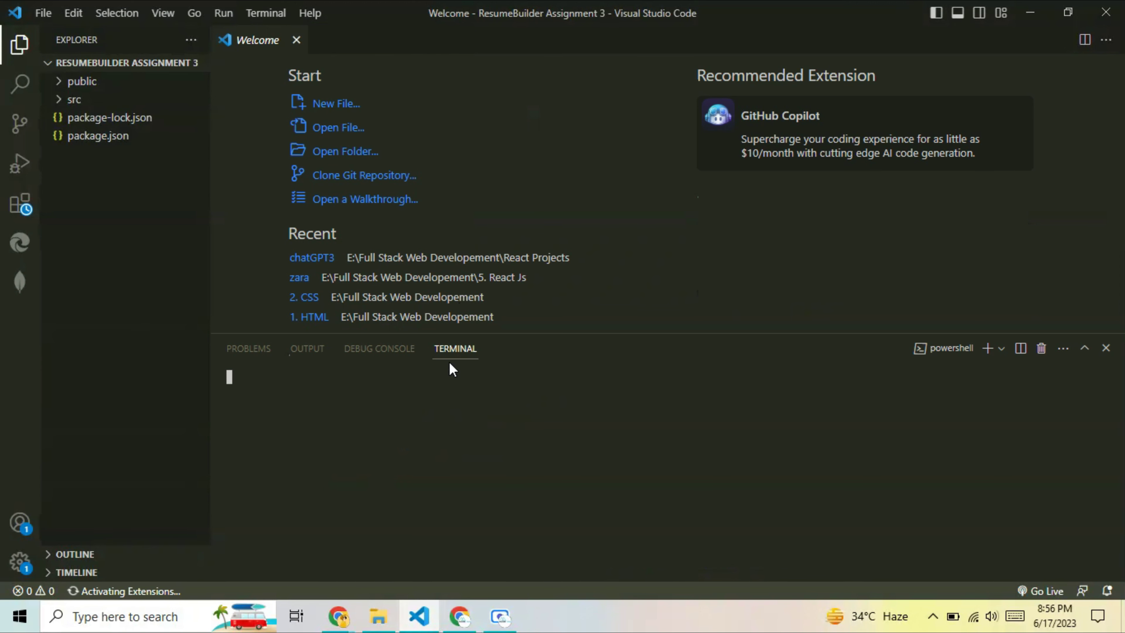
left_click(56, 85)
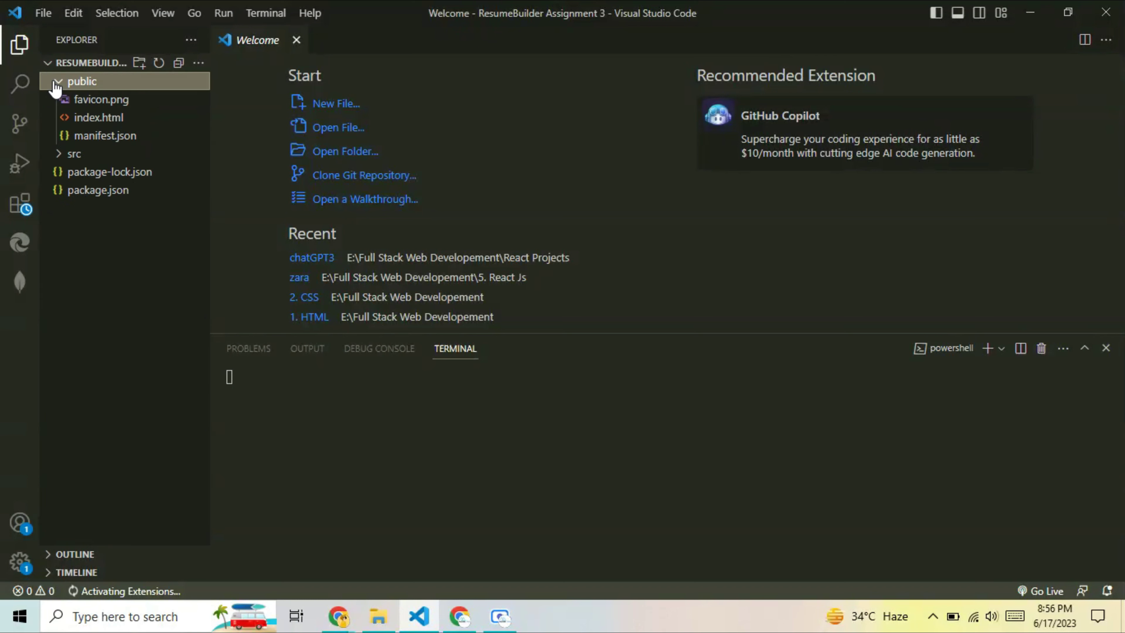
left_click(55, 158)
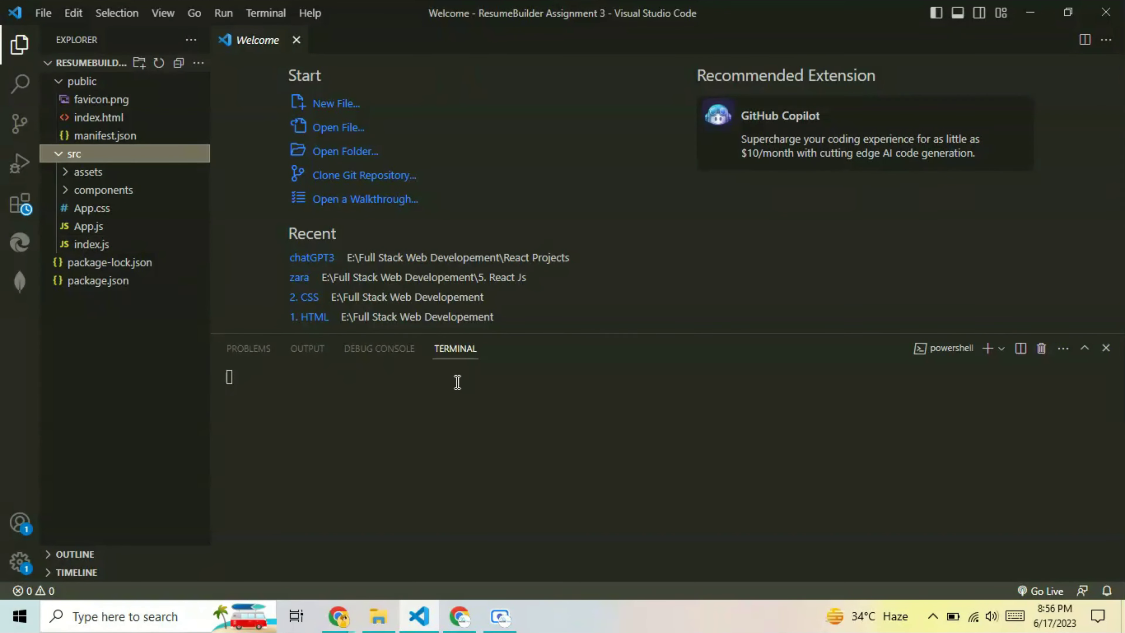
Step: Run npm i in the terminal, adding 1404 packages and a node_modules folder
left_click(486, 411)
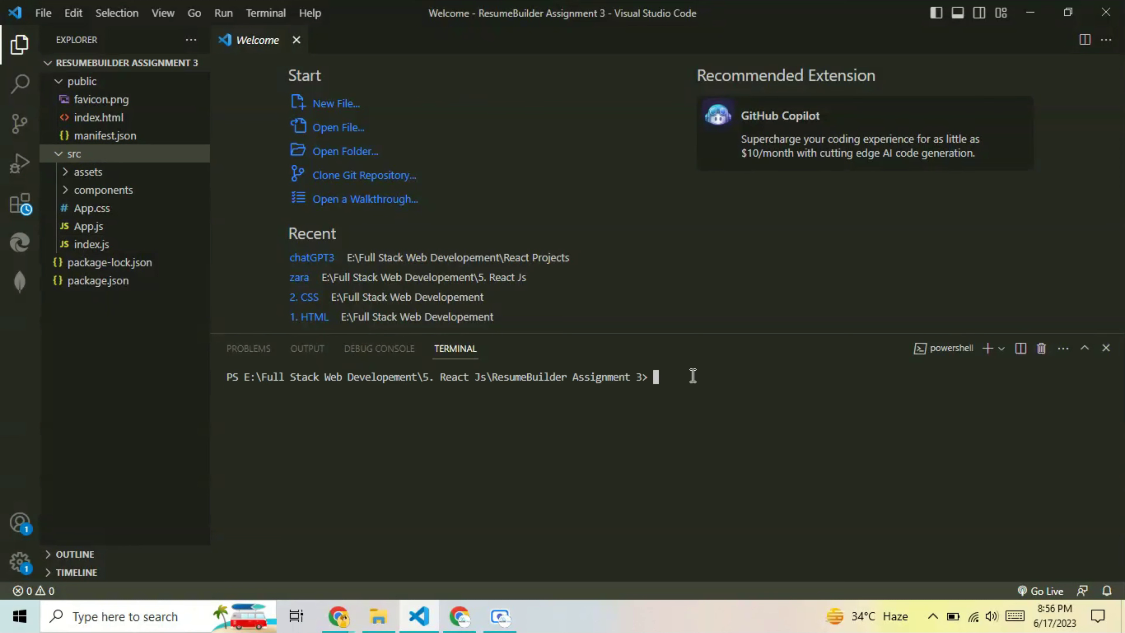
type("npm u")
key("BackSpace")
type("i")
key("Return")
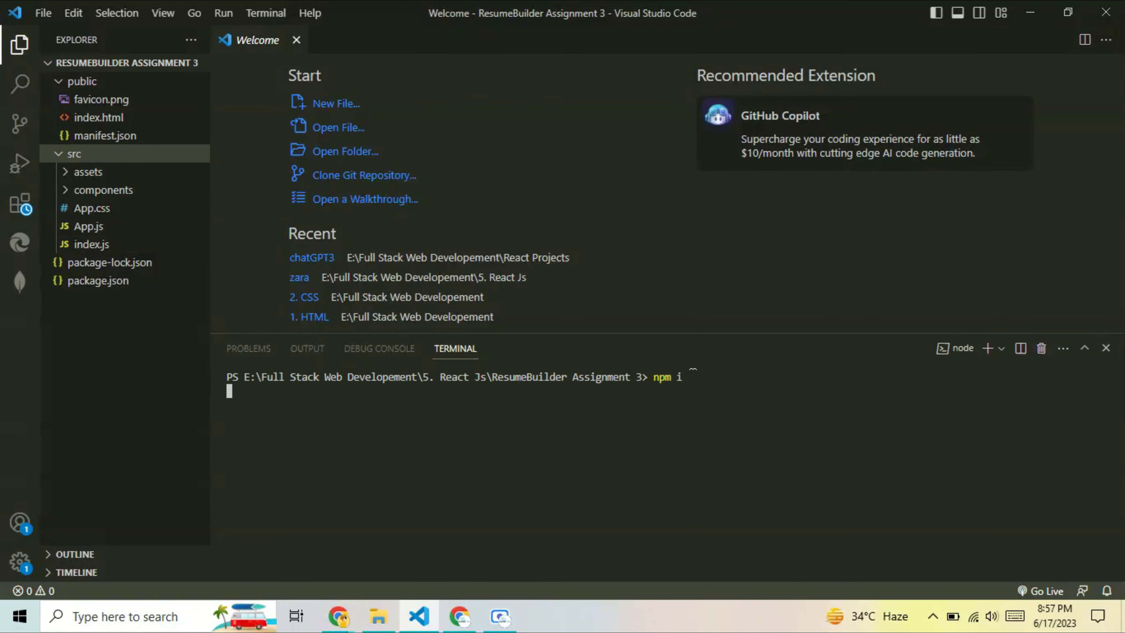
left_click_drag(693, 376, 654, 377)
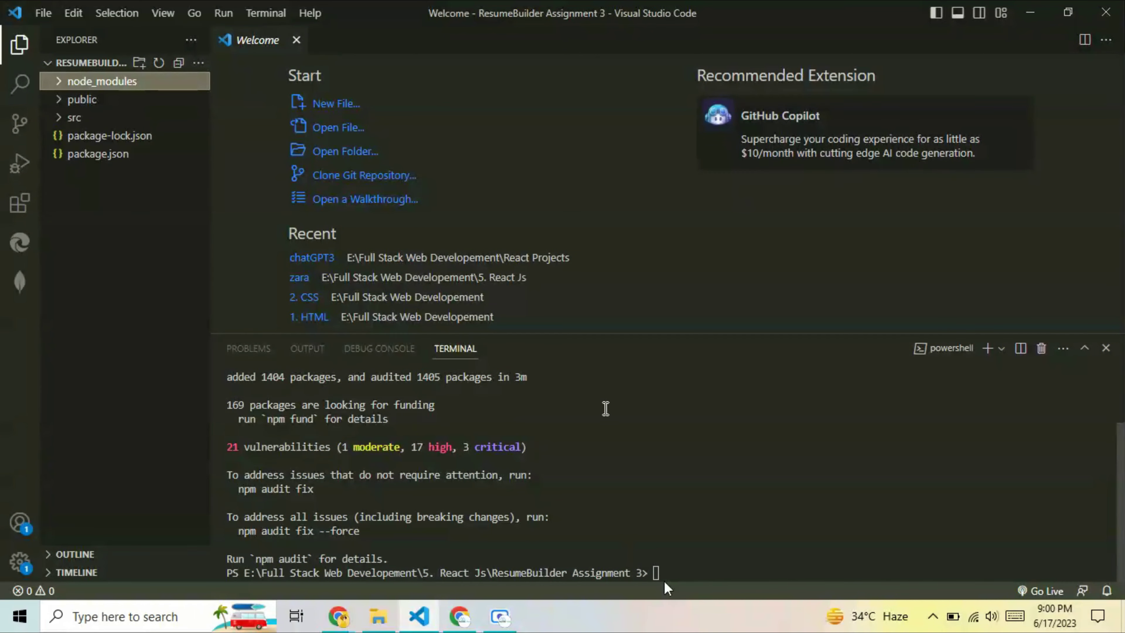
Step: Run npm start in the terminal until it shows 'Starting the development server...'
left_click(667, 573)
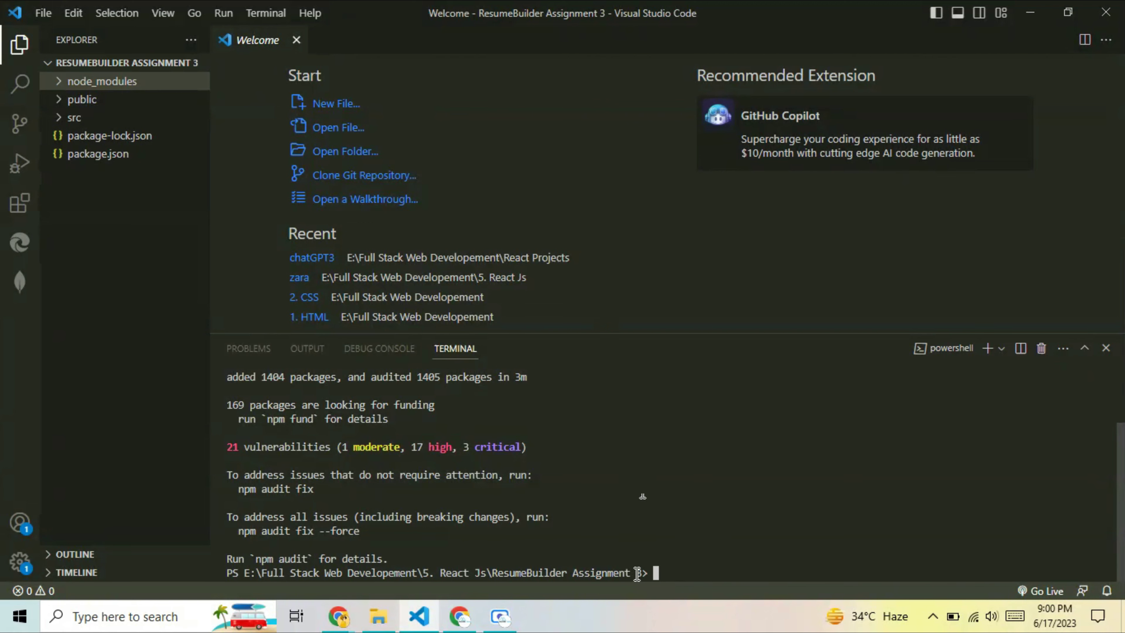
type("npm start")
key("Return")
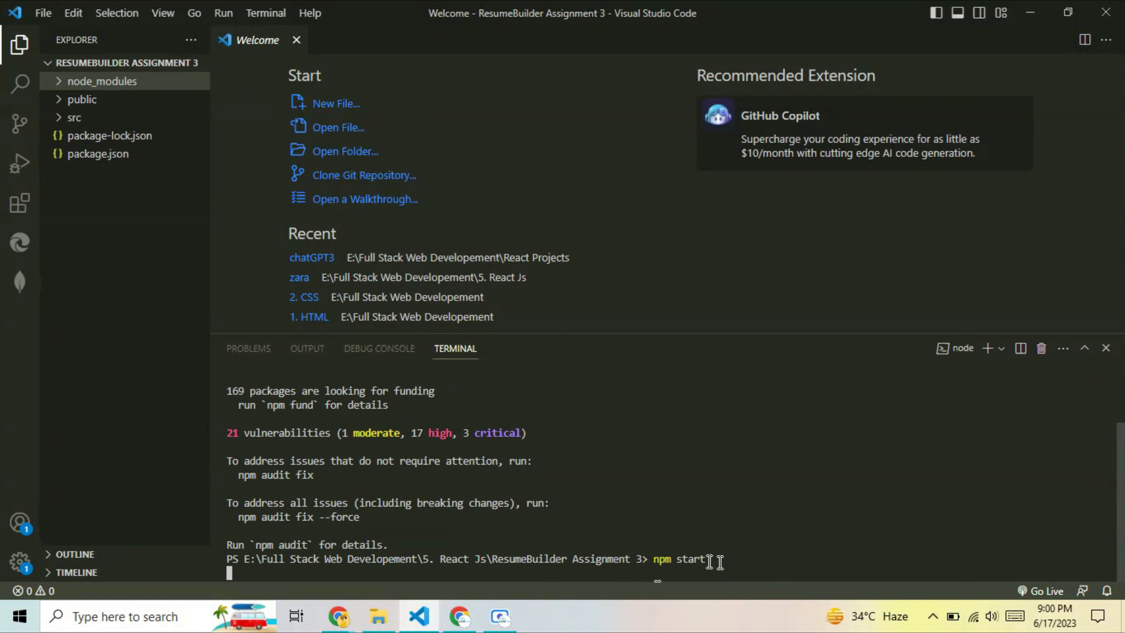
left_click_drag(719, 561, 650, 561)
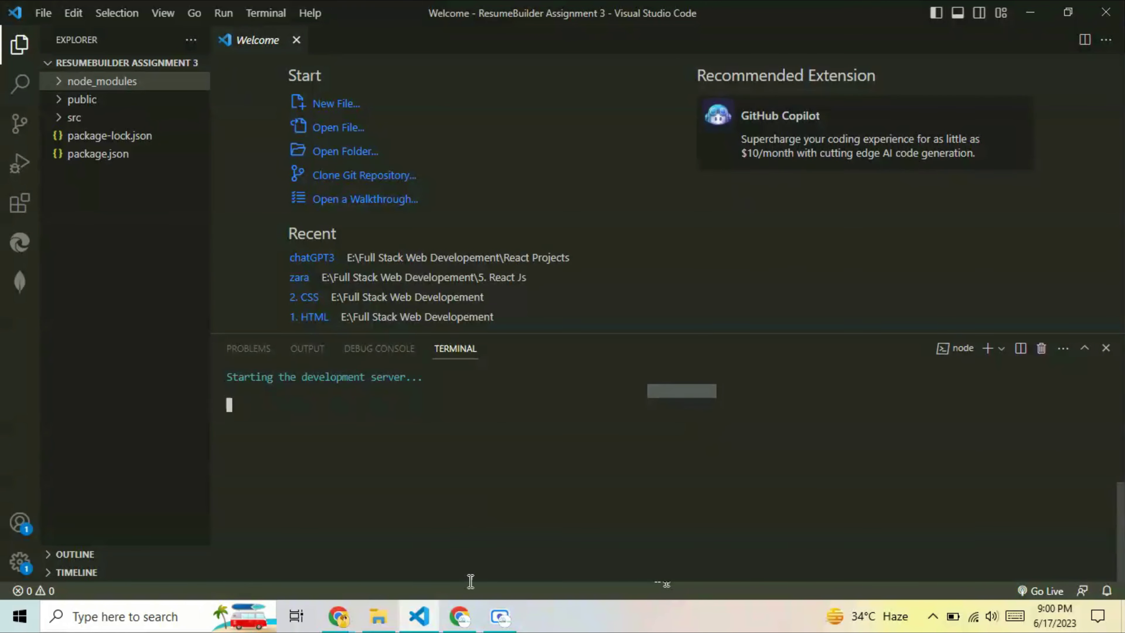
mouse_move(459, 616)
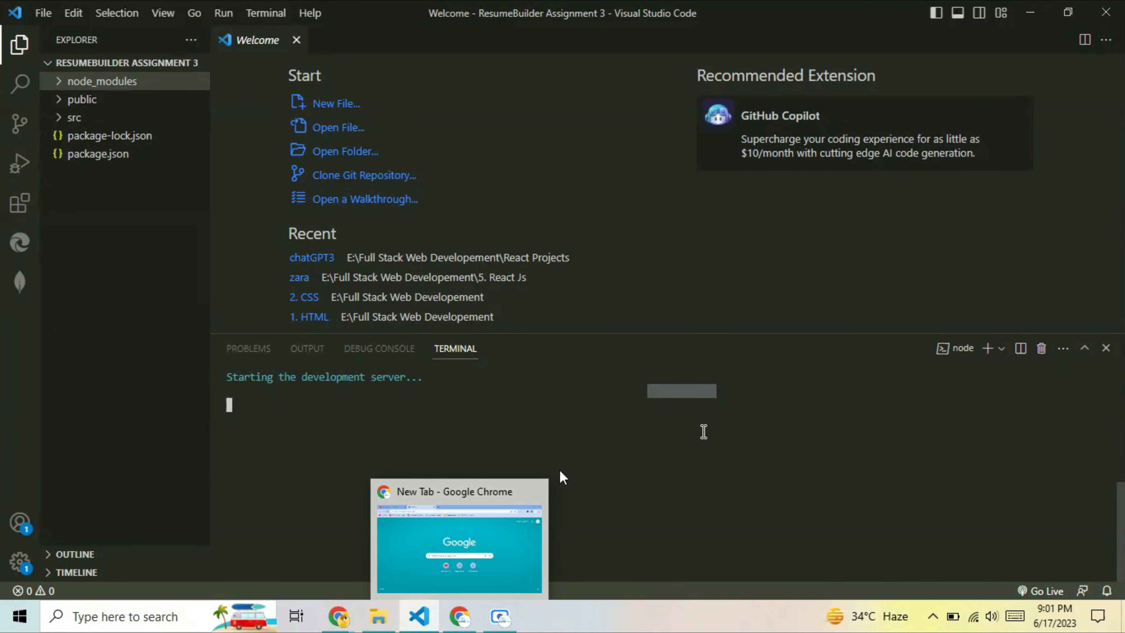
left_click(637, 465)
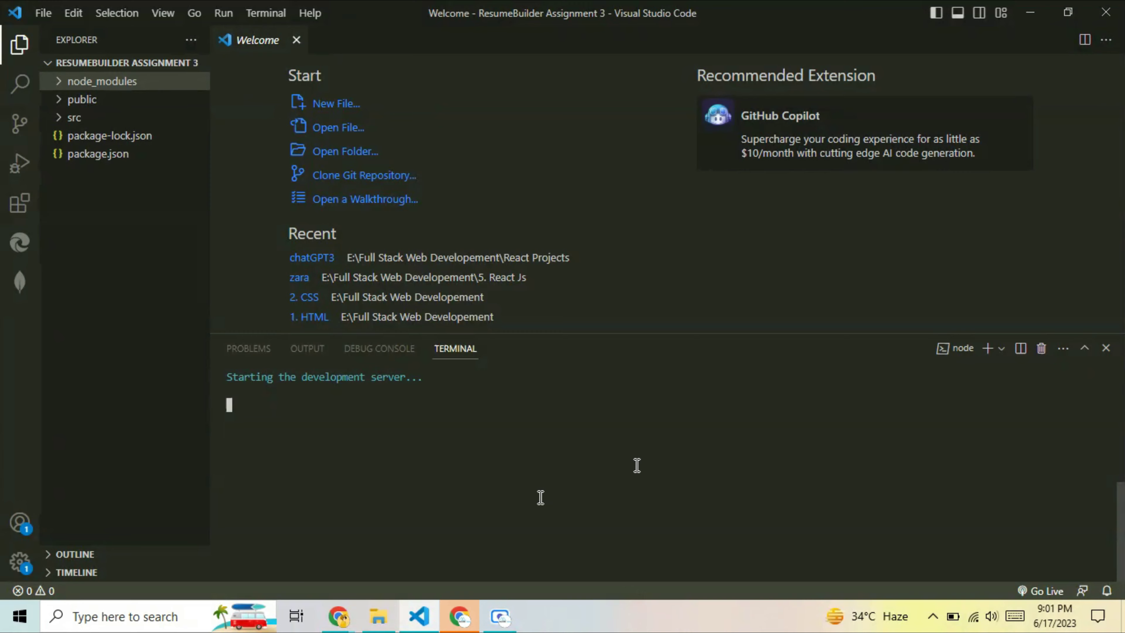
Step: Switch to Chrome showing the app at localhost:3000/resume-builder and select its main heading
left_click(448, 621)
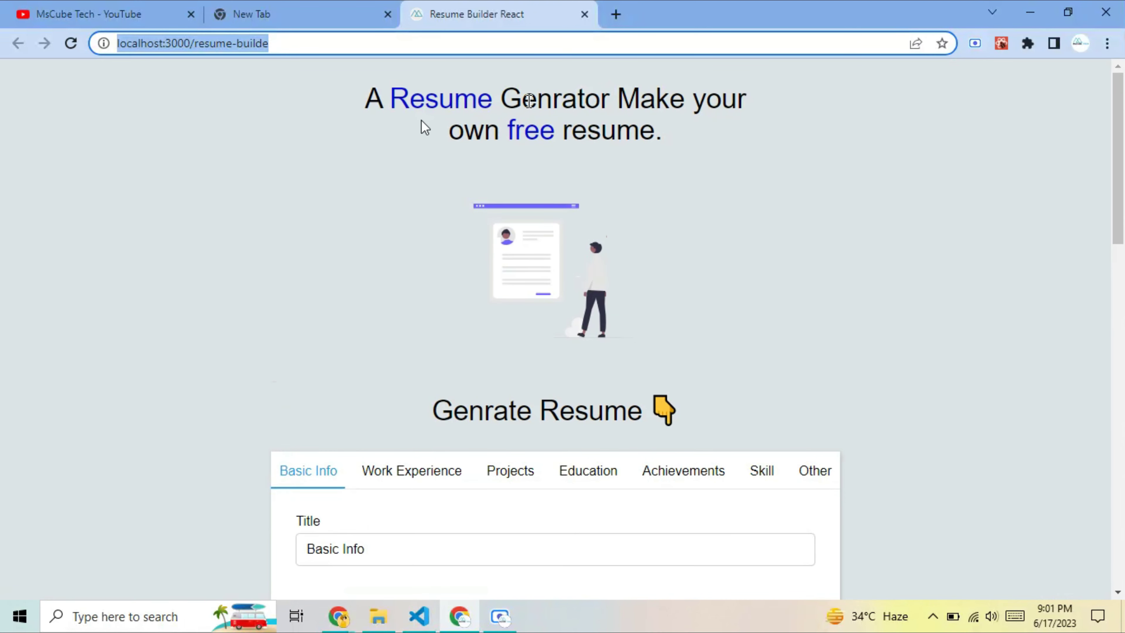
left_click(663, 129)
left_click_drag(663, 129, 370, 102)
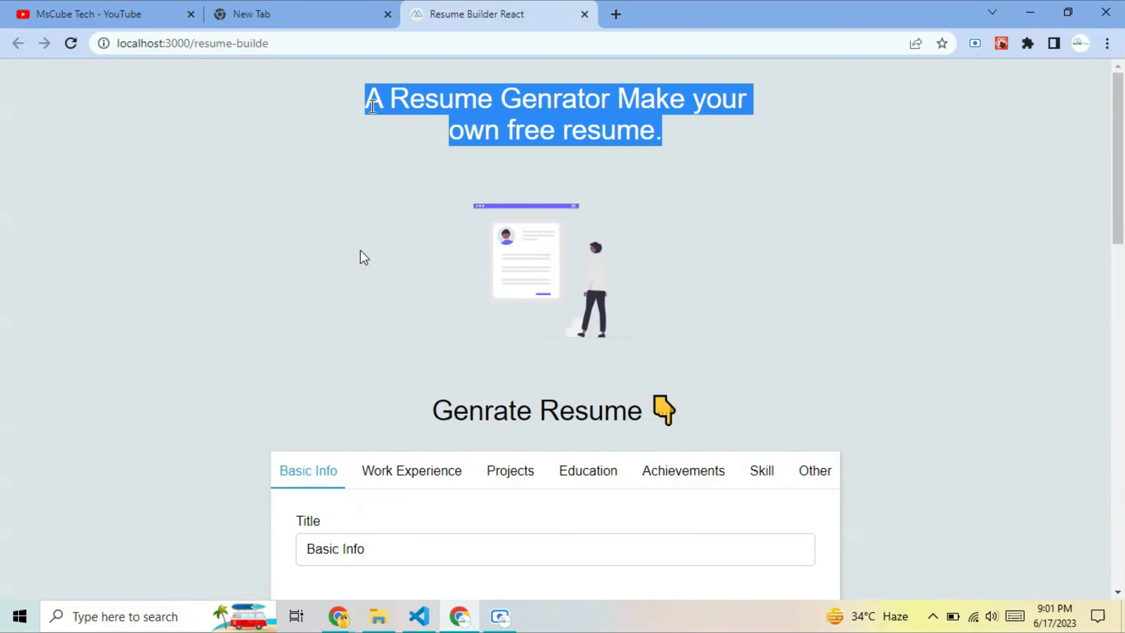
left_click(432, 184)
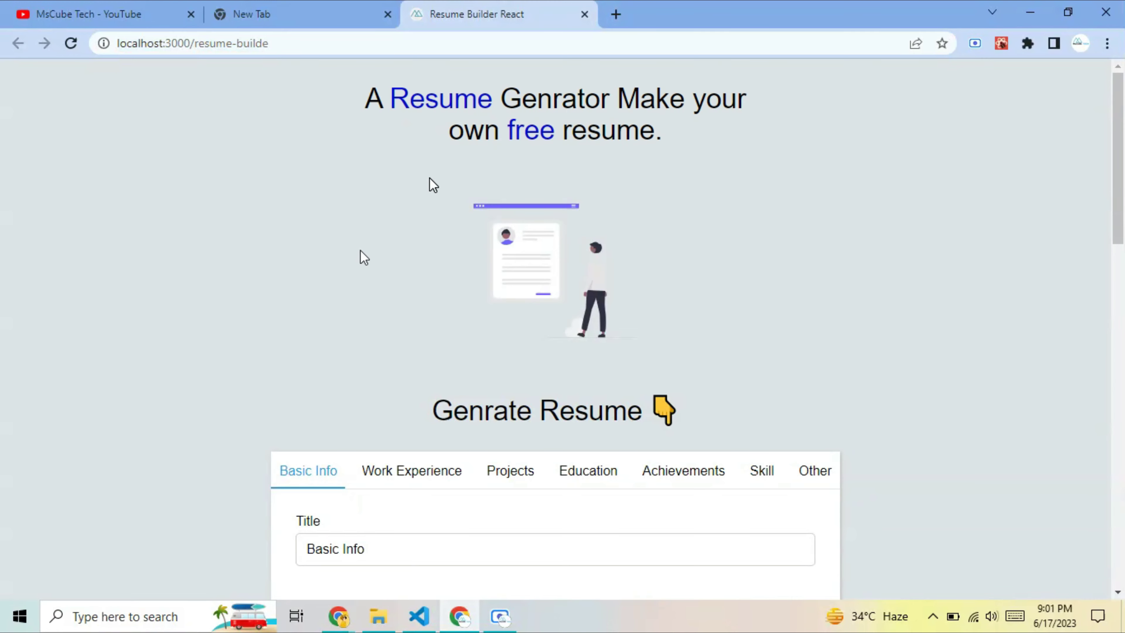
Step: Scroll down to the empty Basic Info form and blank preview, checking the empty Email field
scroll(429, 177, "down", 2)
scroll(428, 178, "down", 3)
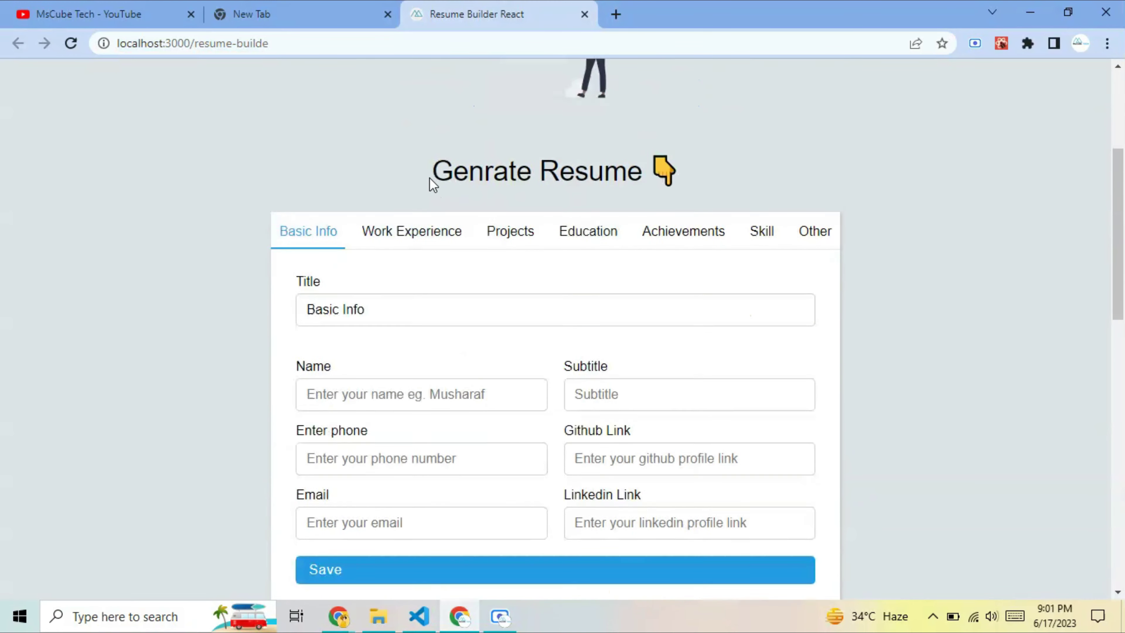
scroll(429, 178, "down", 4)
scroll(429, 177, "down", 5)
scroll(428, 178, "up", 2)
right_click(430, 178)
left_click(430, 178)
left_click(430, 178)
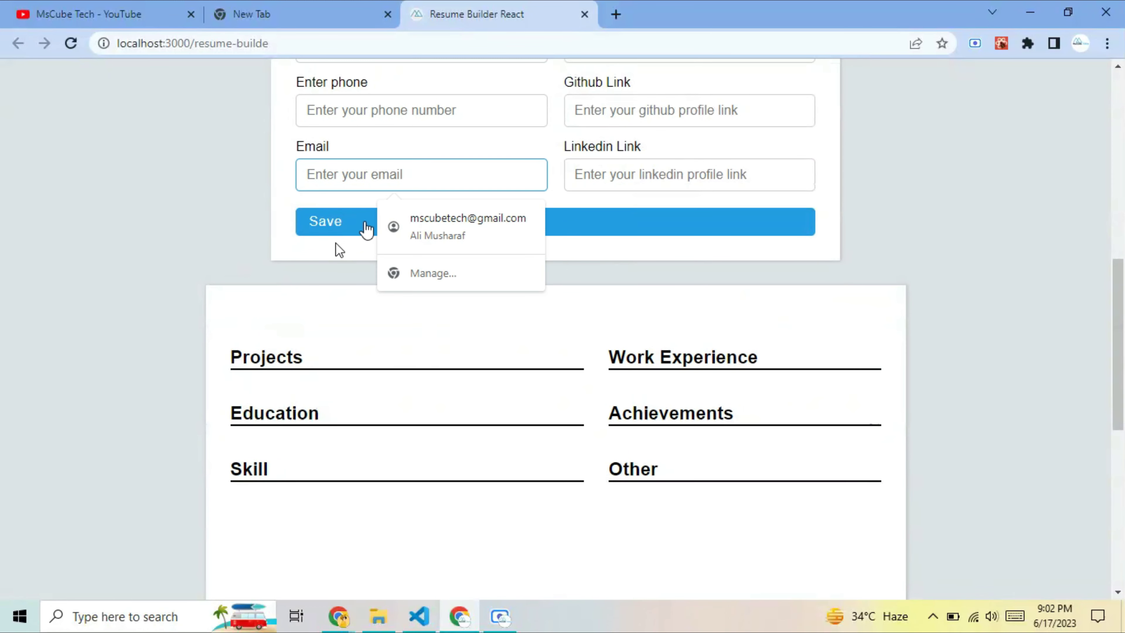
left_click(183, 263)
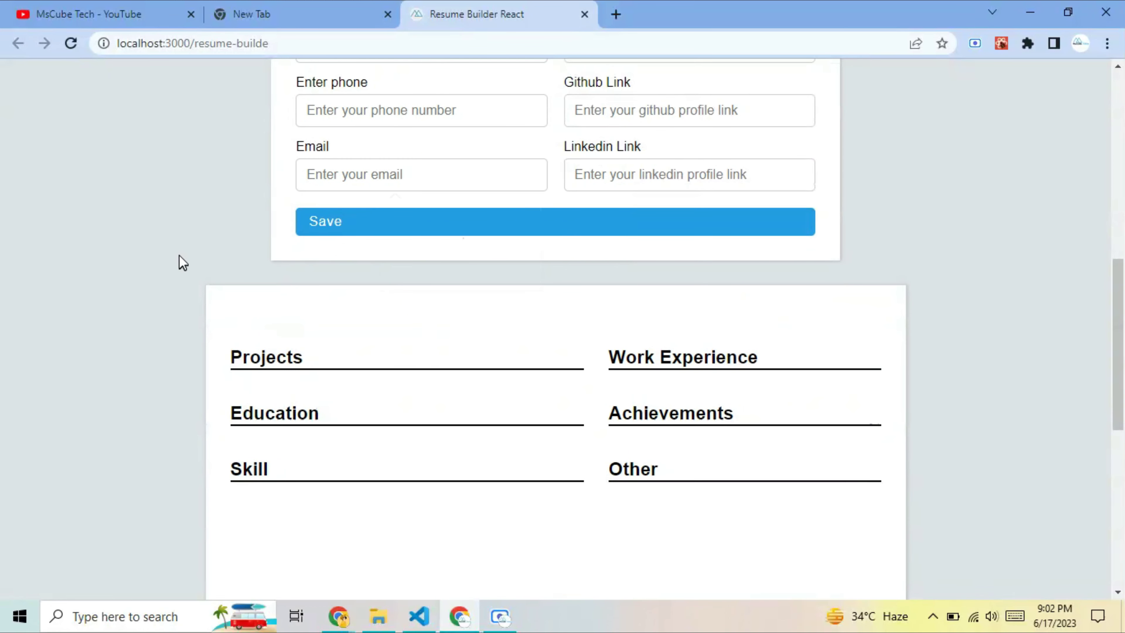